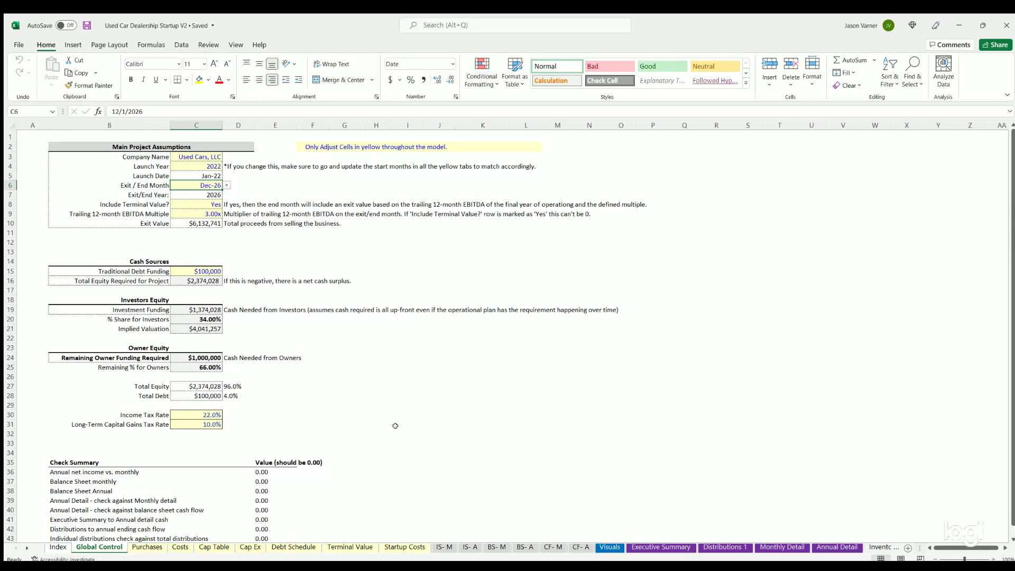
- Look through the charts on the Visuals sheet, then return to the Global Control sheet
left_click(610, 547)
scroll(384, 413, "down", 12)
scroll(384, 413, "up", 12)
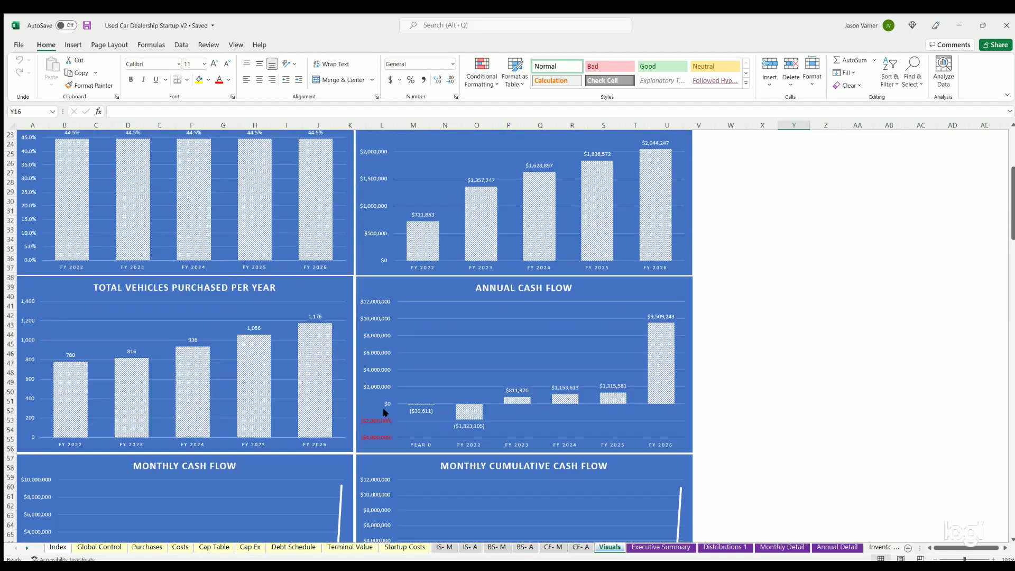
left_click(100, 547)
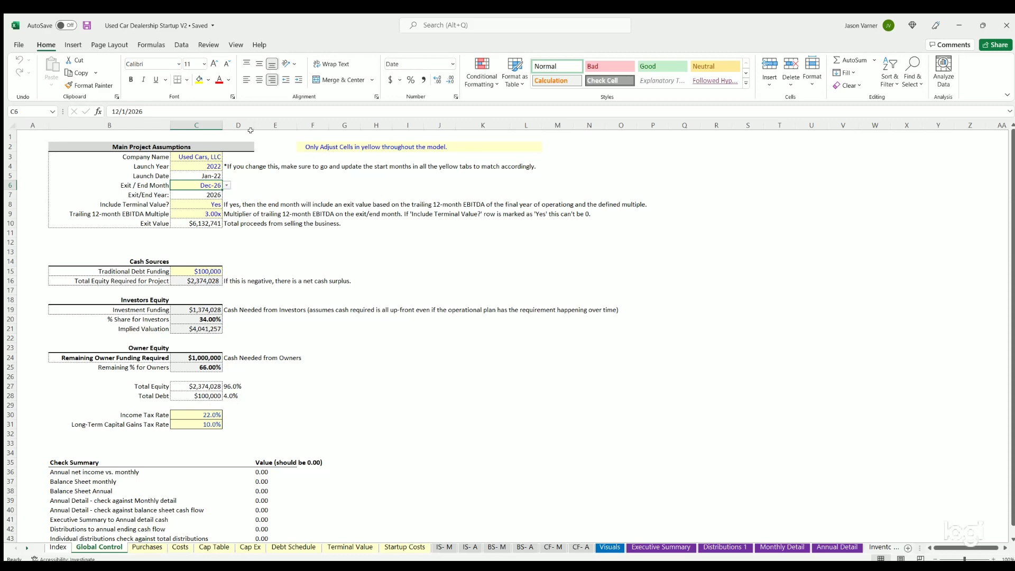
- Review the tab descriptions and the instructional video row on the Index sheet
left_click(57, 547)
left_click_drag(44, 168, 174, 321)
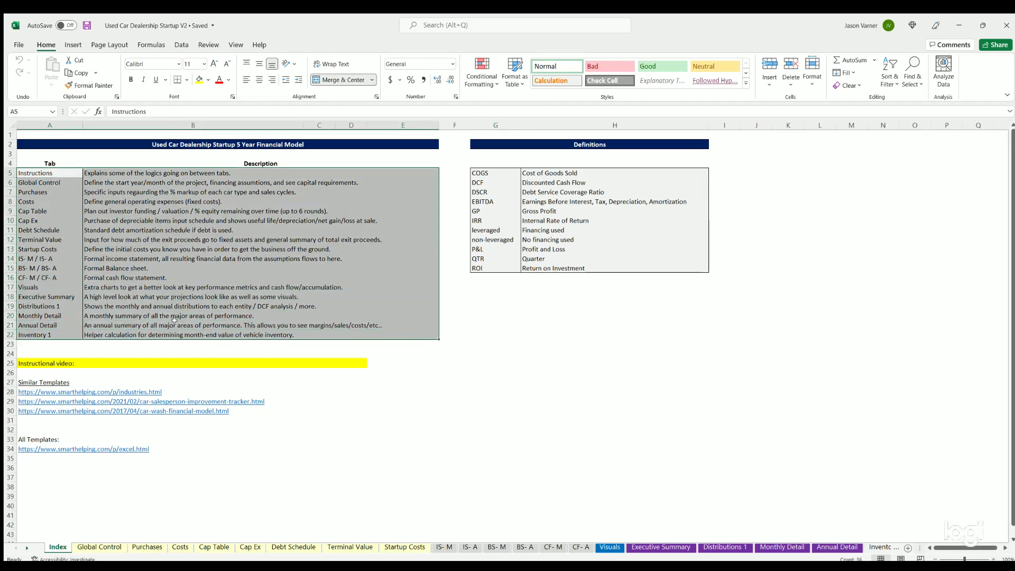
left_click(107, 361)
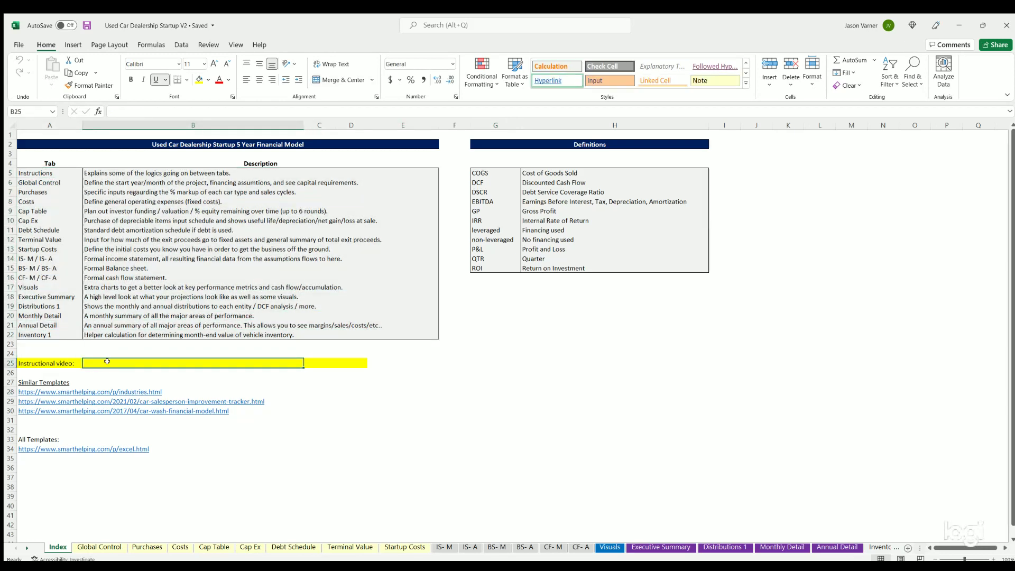
- Auto-fit the width of column C on the Global Control sheet
left_click(99, 549)
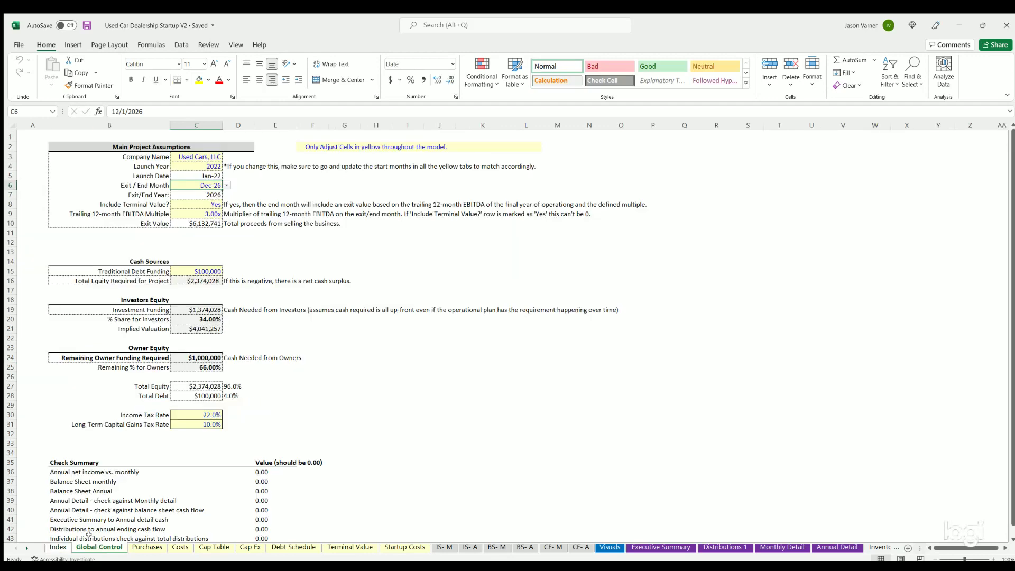
left_click(204, 157)
double_click(222, 126)
- Review the launch year, exit month, terminal value option, EBITDA multiple and exit value among the main project assumptions
left_click(204, 164)
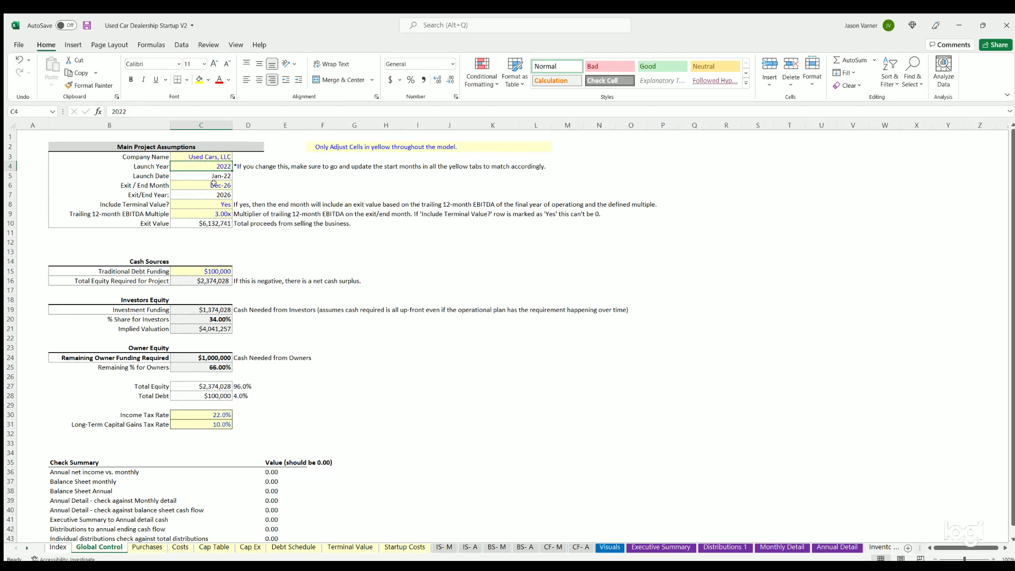
left_click(147, 184)
left_click(209, 181)
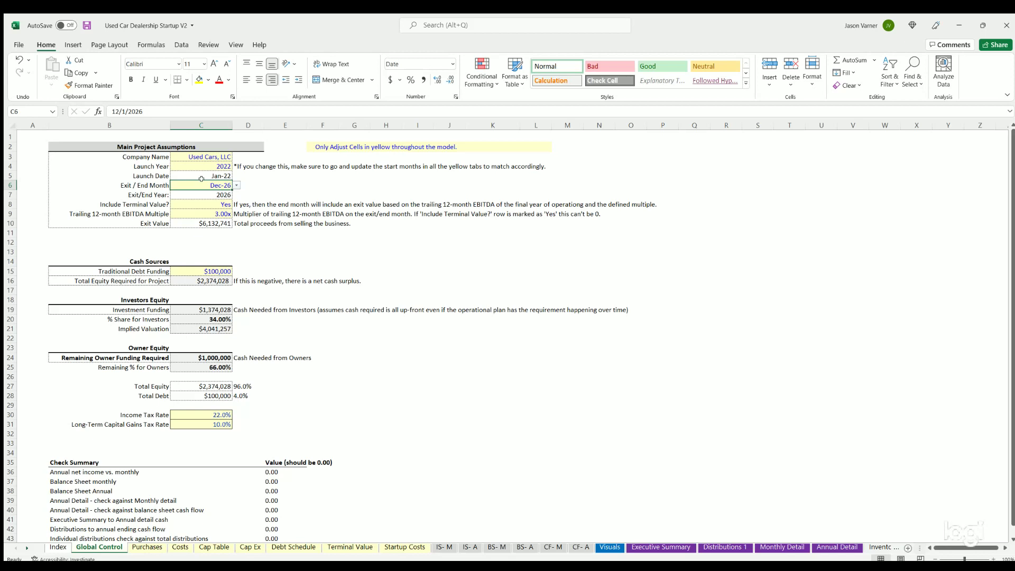
left_click(202, 203)
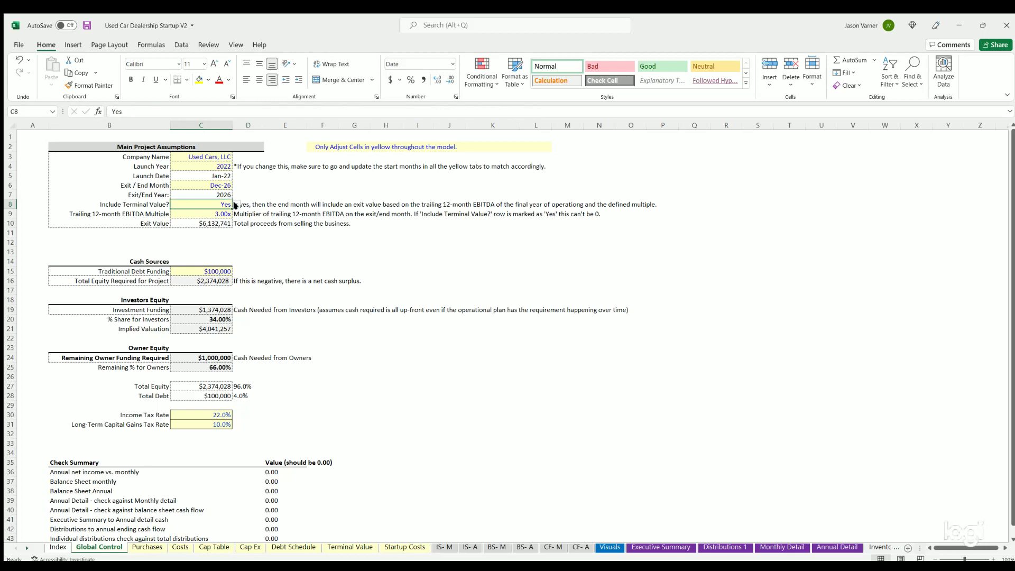
left_click(198, 185)
left_click(212, 203)
left_click(206, 212)
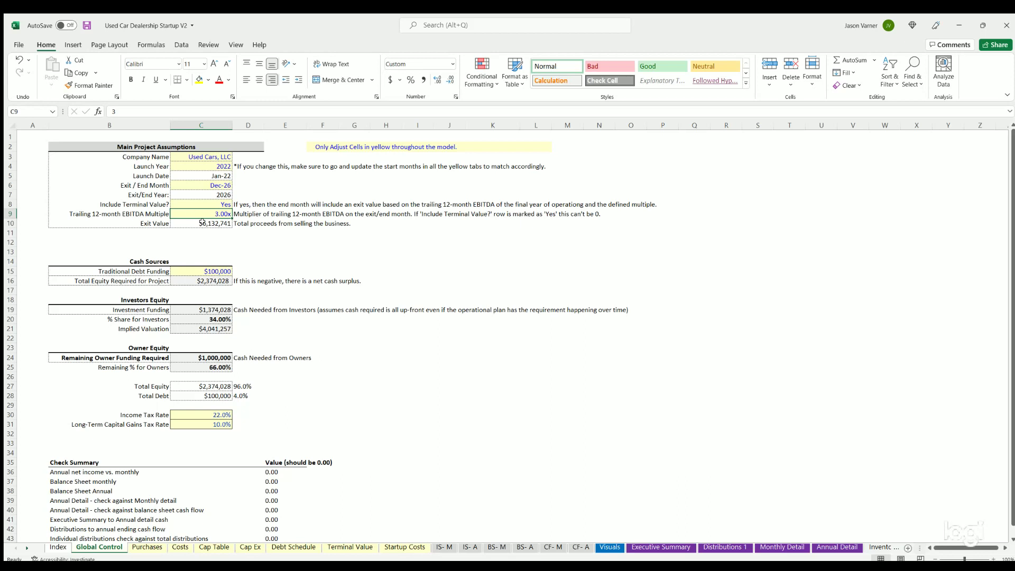
left_click(207, 222)
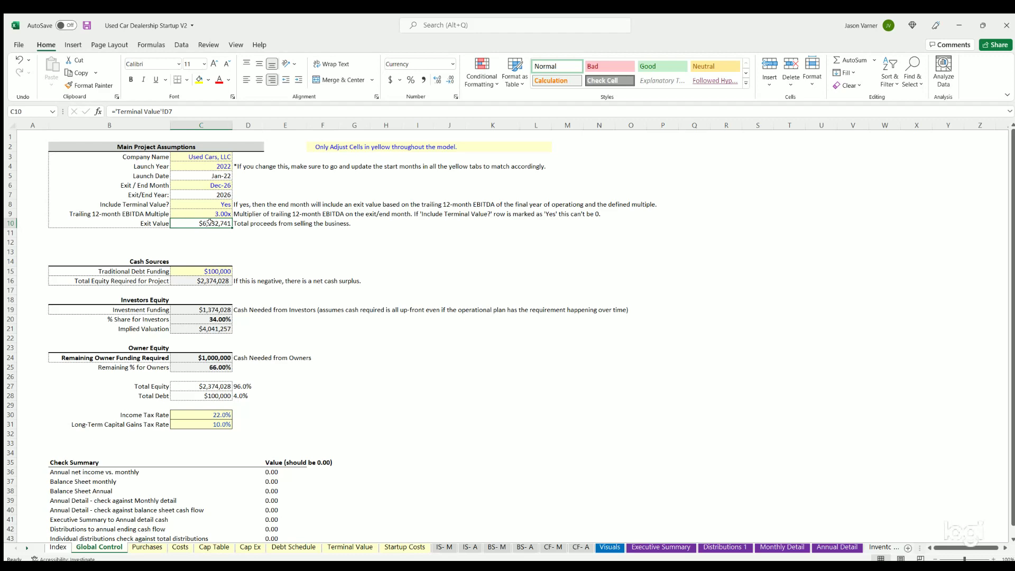
- Inspect the exit valuation and net building proceeds on the Terminal Value sheet, and the building's value at sale on Cap Ex
left_click(353, 547)
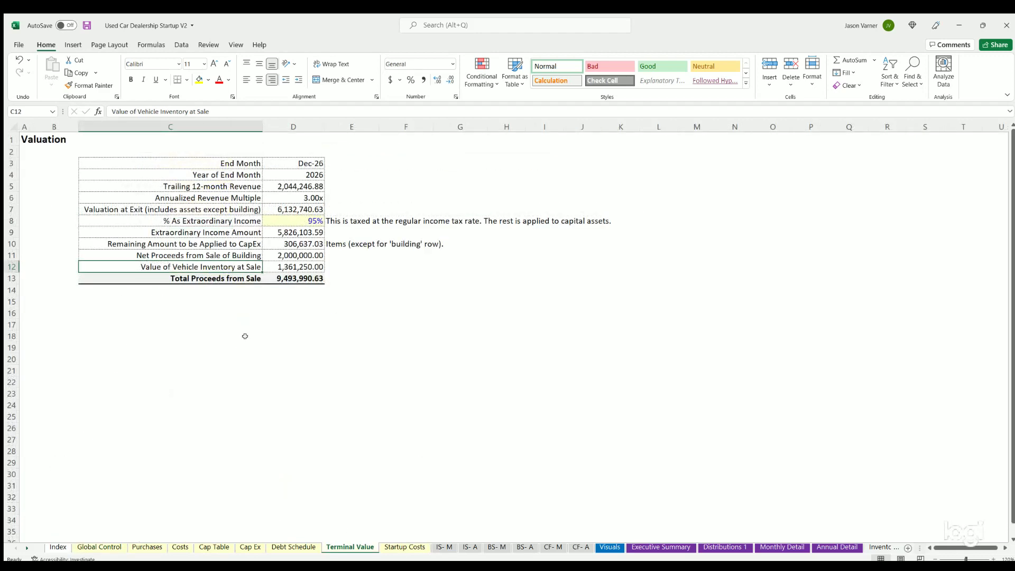
left_click(278, 207)
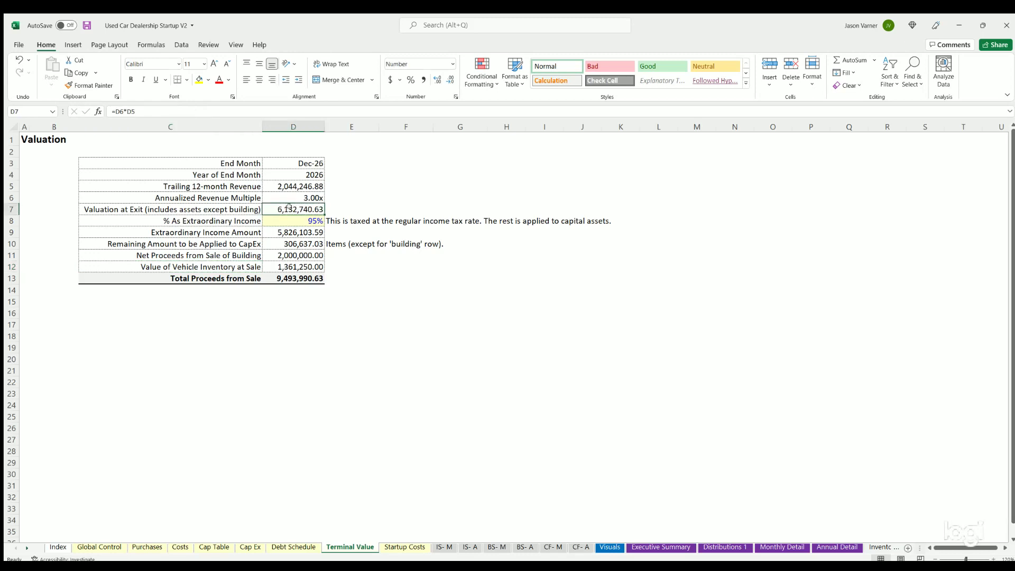
left_click(296, 253)
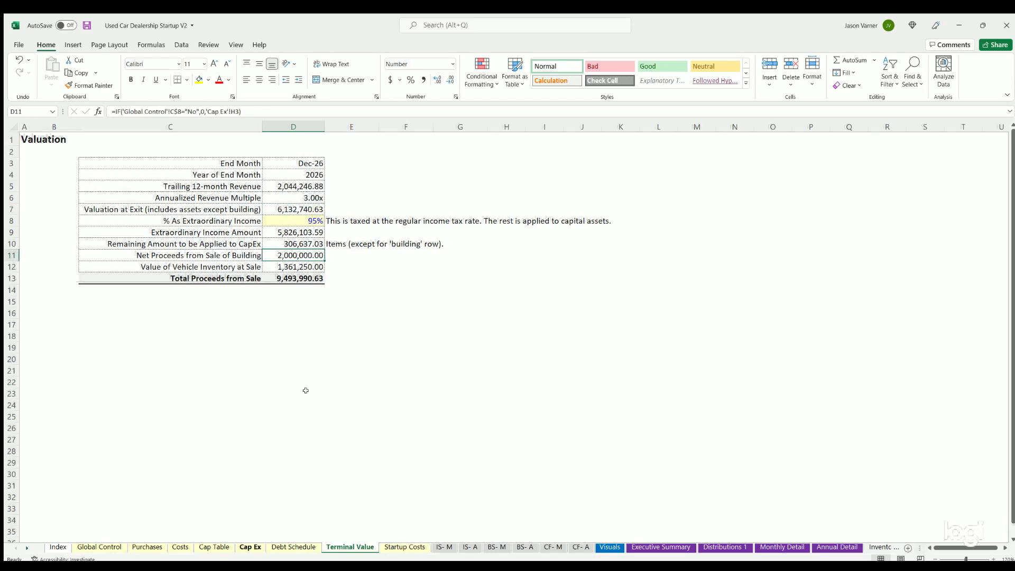
left_click(250, 547)
left_click(460, 154)
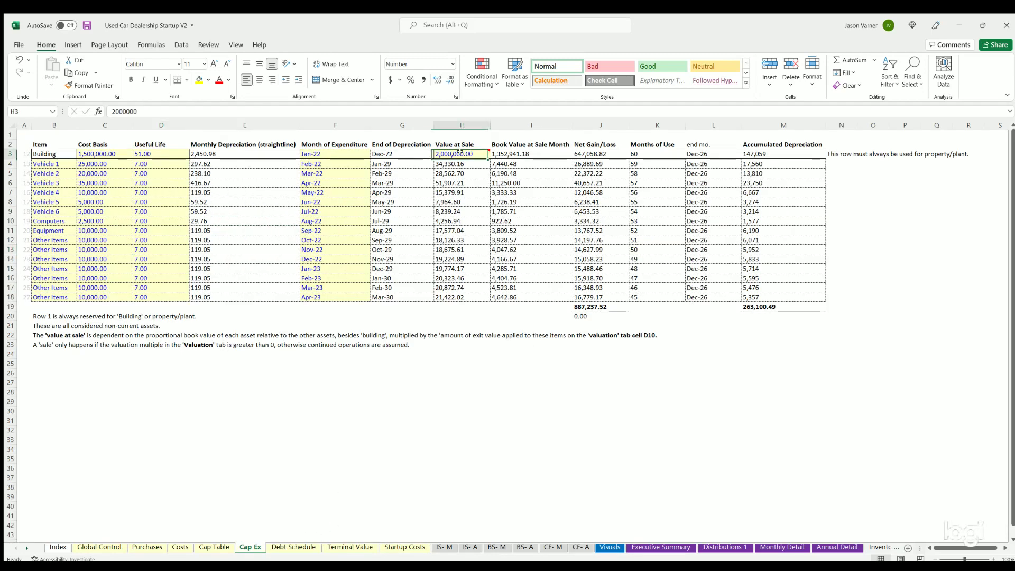
- Inspect the vehicle inventory value at sale and the valuation at exit on the Terminal Value sheet
left_click(336, 549)
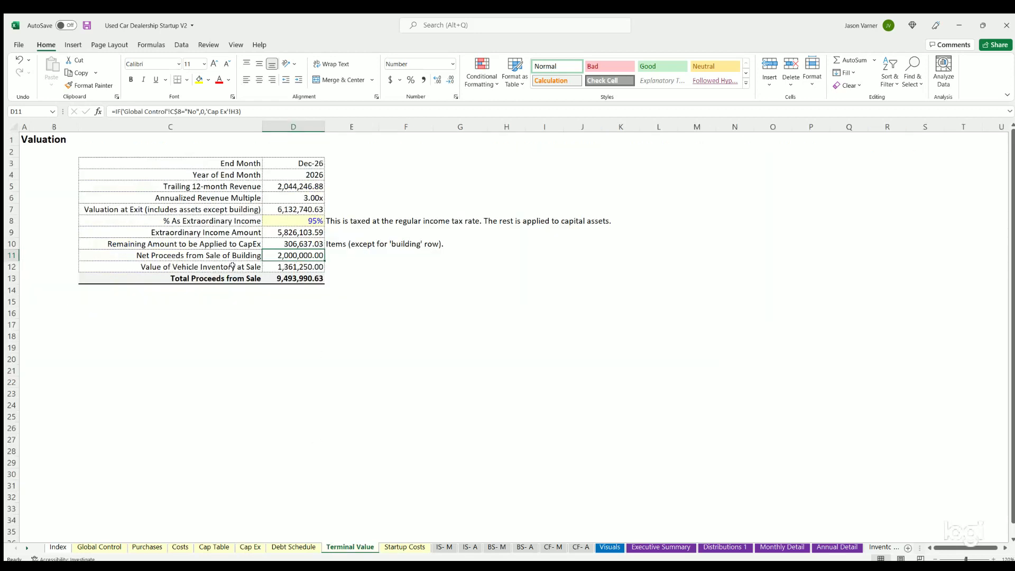
left_click(295, 266)
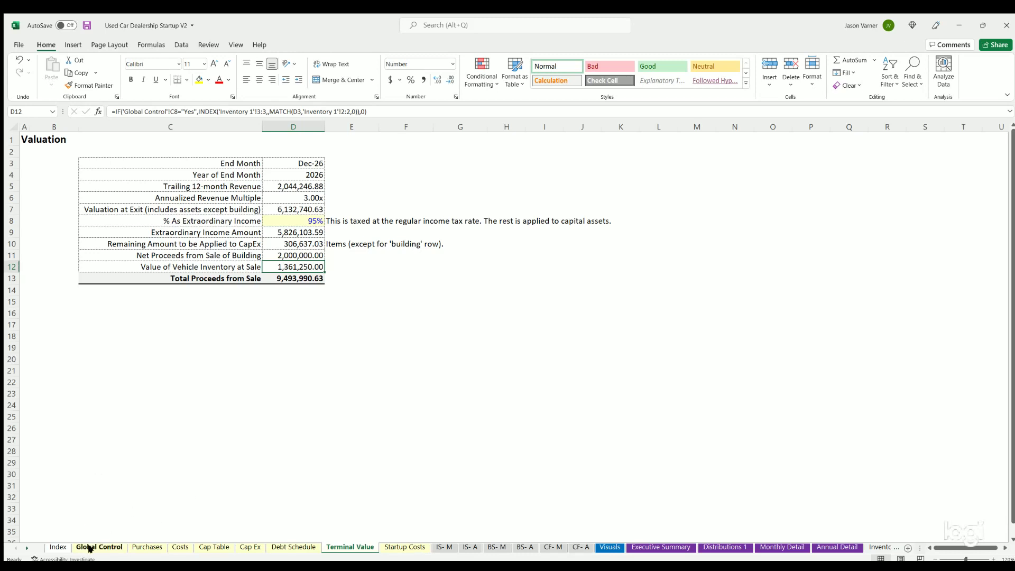
left_click(298, 209)
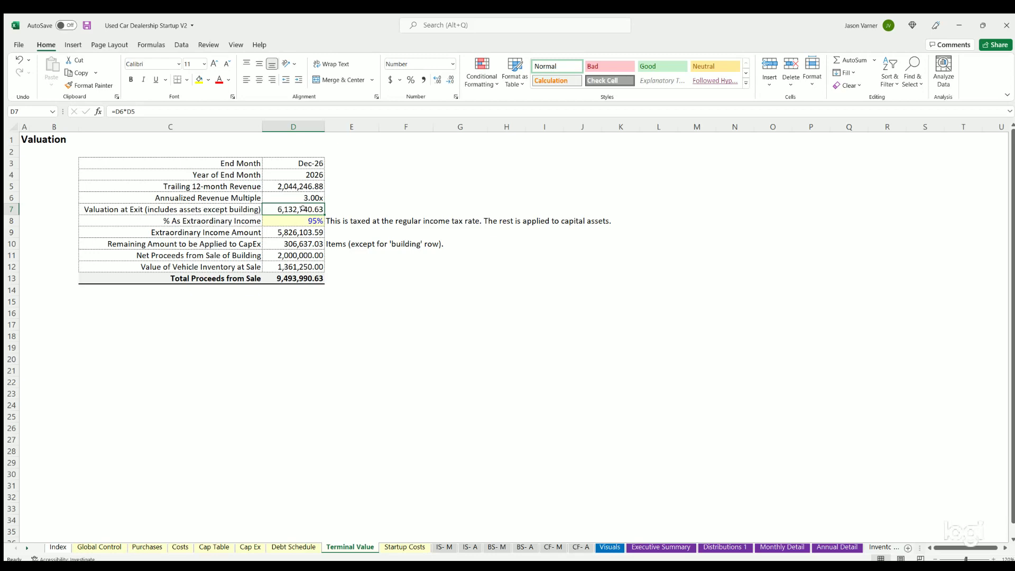
- Review the traditional debt funding and total equity required under Cash Sources on the Global Control sheet
left_click(99, 548)
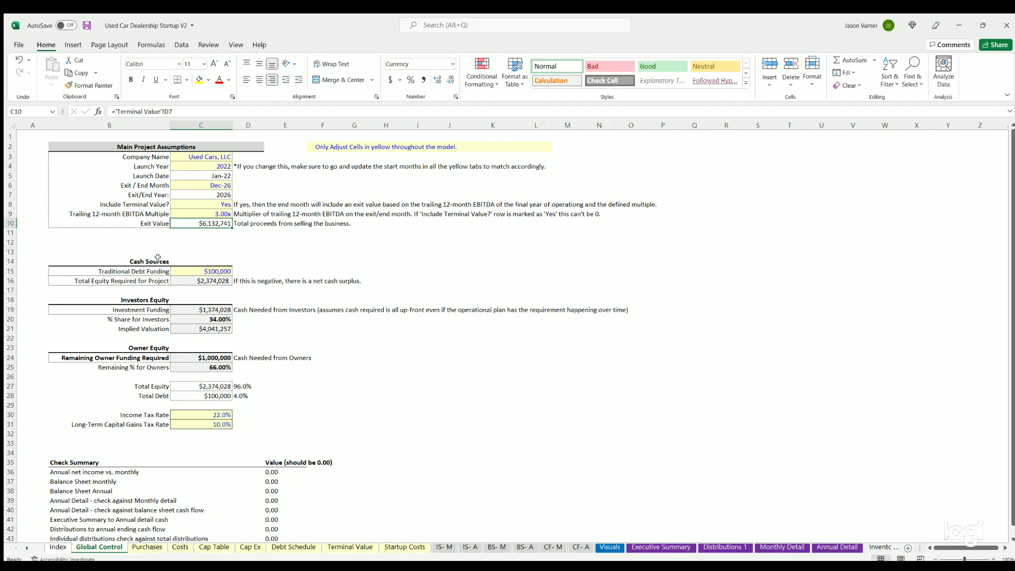
left_click(206, 269)
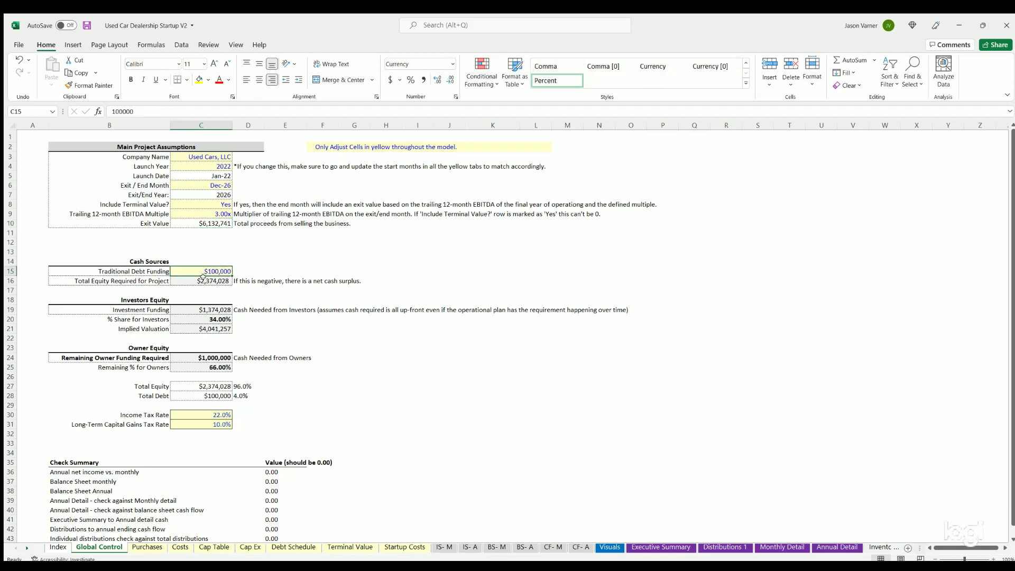
left_click_drag(212, 279, 145, 281)
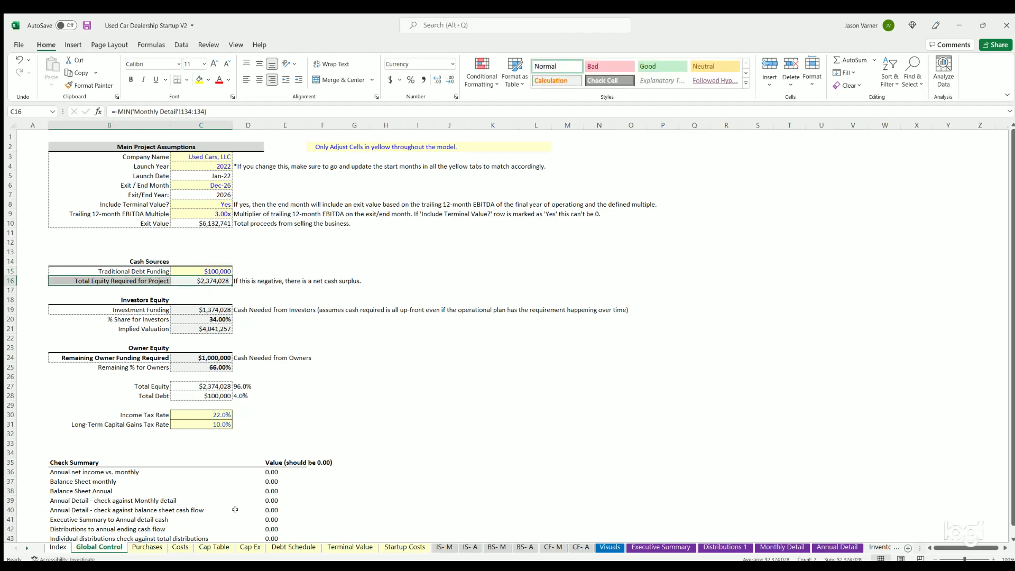
- Review the total equity required, total shares and share class percentages at the head of the Cap Table sheet
left_click(208, 547)
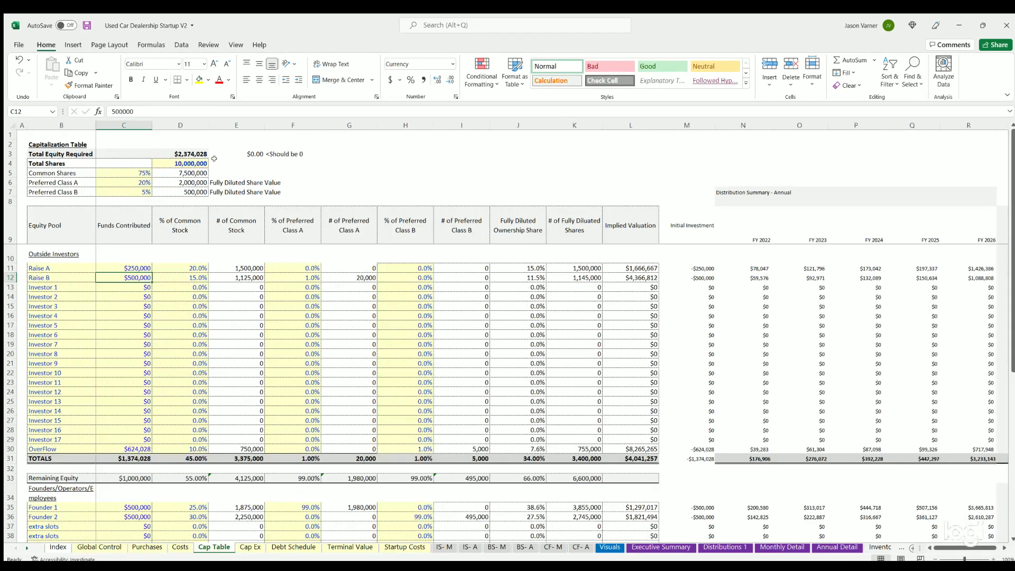
left_click(184, 153)
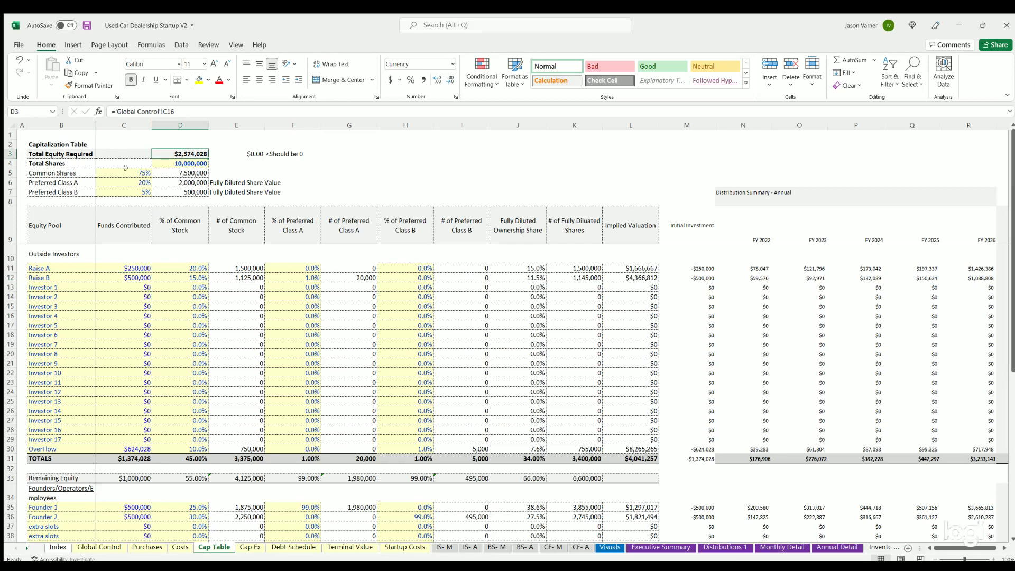
left_click(182, 164)
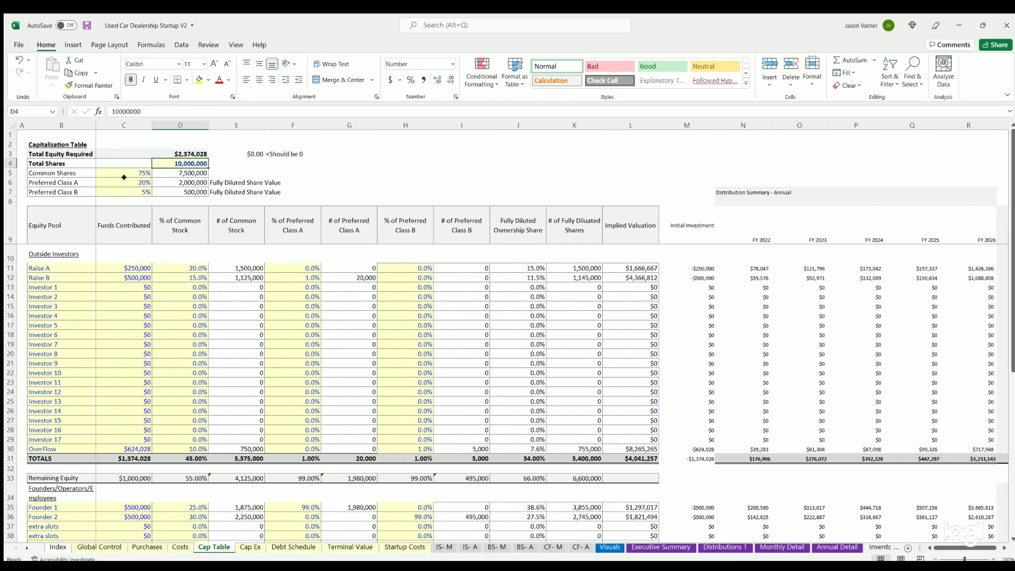
left_click_drag(126, 173, 125, 192)
left_click(69, 176)
left_click_drag(68, 178, 133, 191)
- Examine the funds contributed by the outside investors and by the founders in the capitalization table
left_click_drag(127, 268, 128, 447)
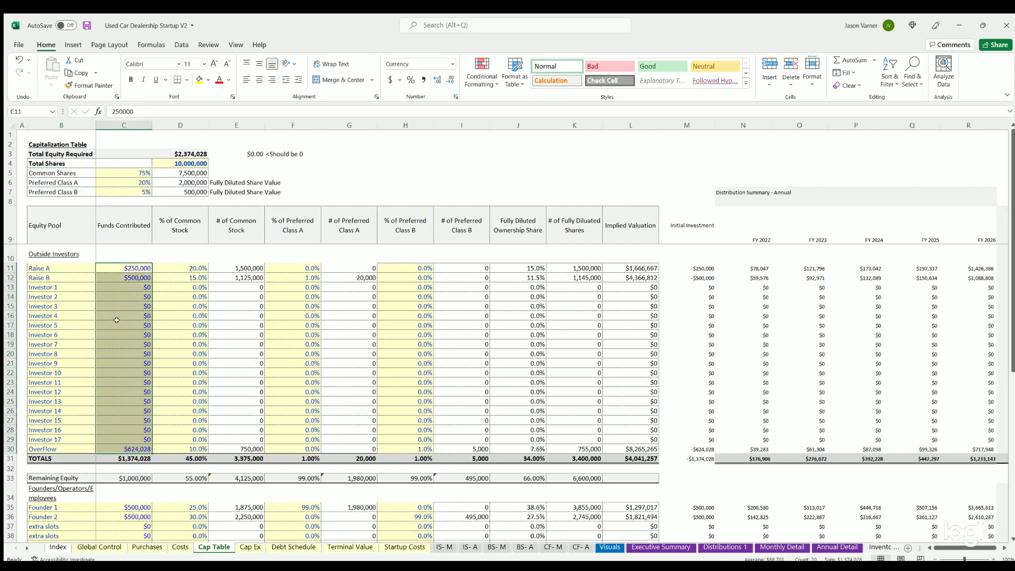
scroll(118, 321, "down", 7)
left_click_drag(130, 286, 127, 469)
scroll(124, 353, "up", 7)
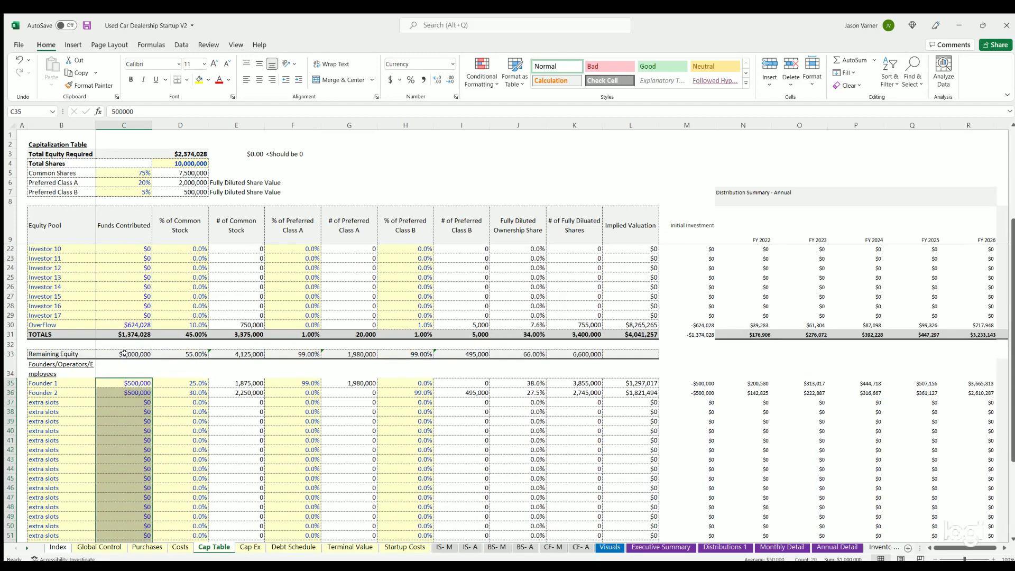
left_click_drag(133, 264, 133, 354)
scroll(134, 317, "down", 4)
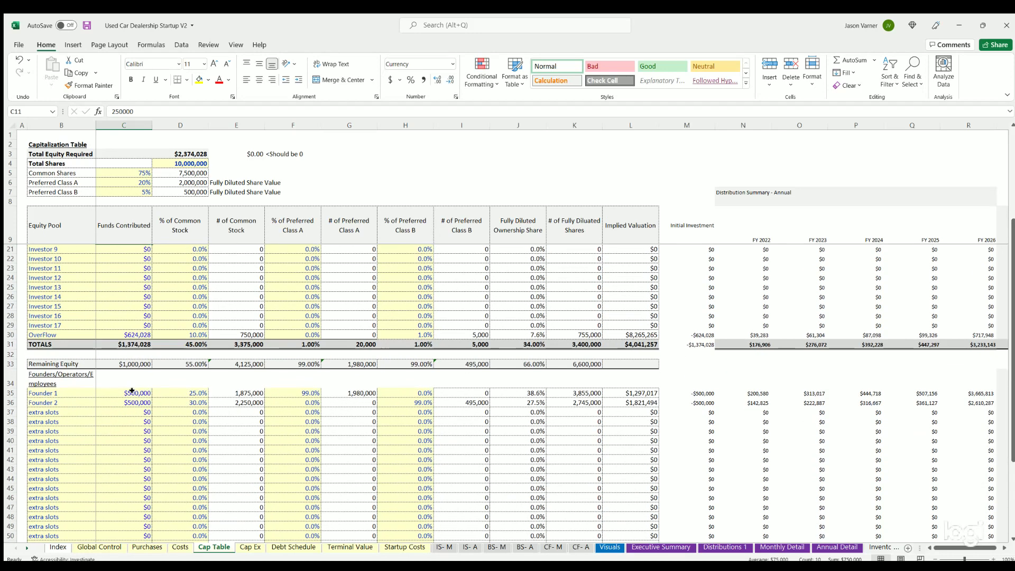
left_click_drag(132, 390, 130, 442)
left_click(134, 390)
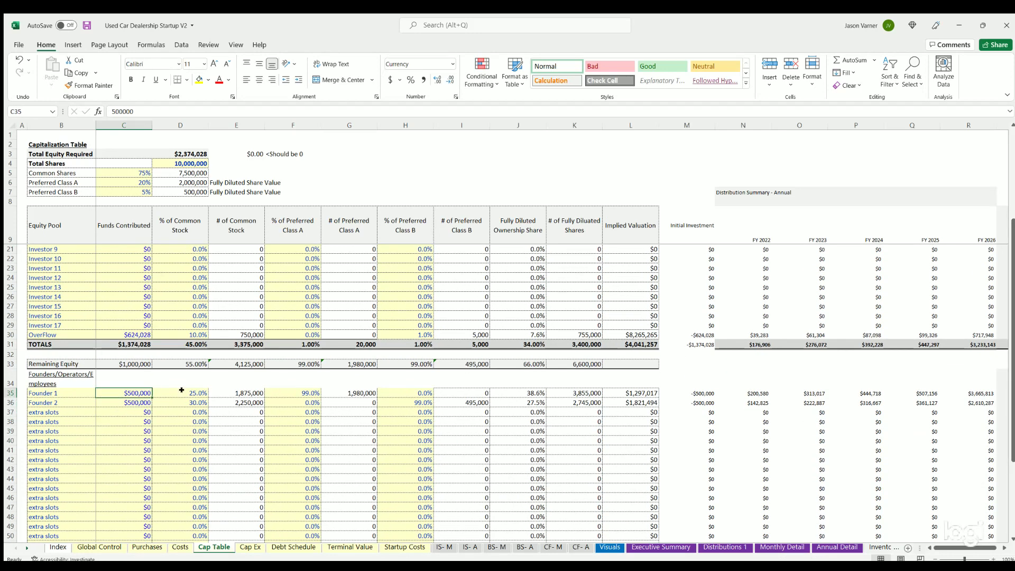
- Examine the founders' common and preferred stock percentages and the fully diluted ownership and share columns
left_click_drag(181, 390, 175, 448)
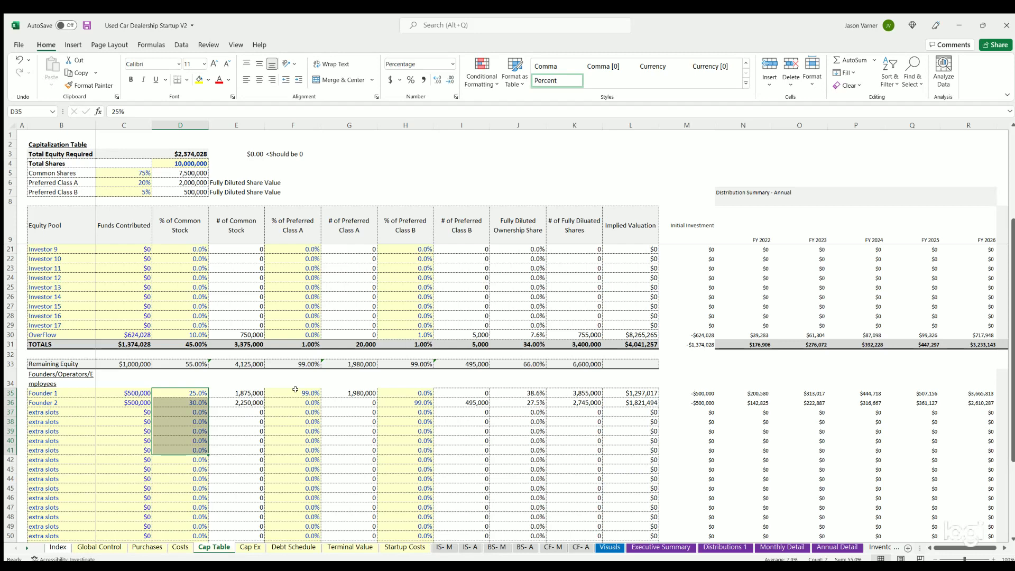
left_click_drag(295, 390, 294, 423)
left_click_drag(416, 392, 415, 433)
left_click(527, 226)
left_click_drag(524, 258, 520, 280)
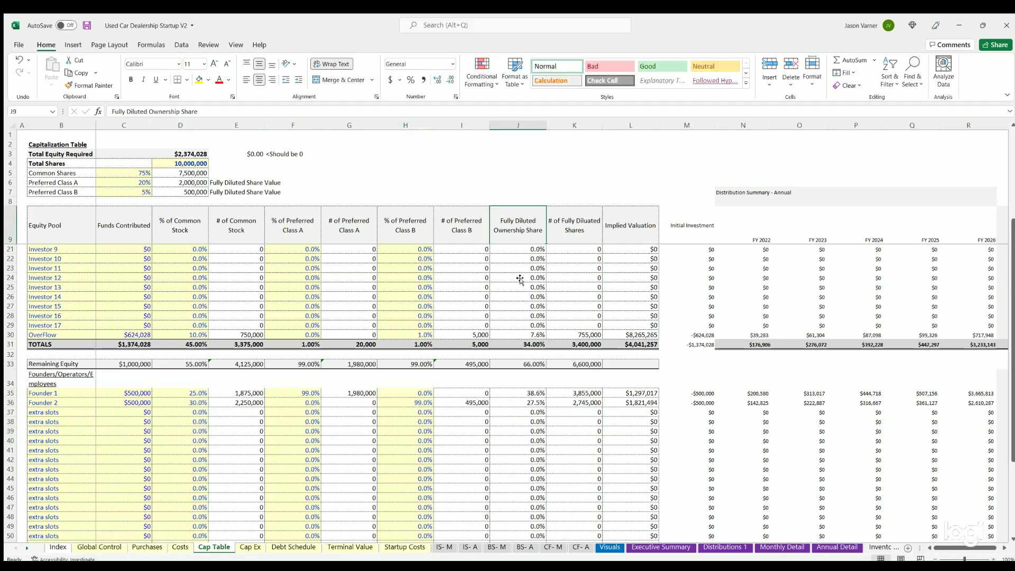
left_click(585, 266)
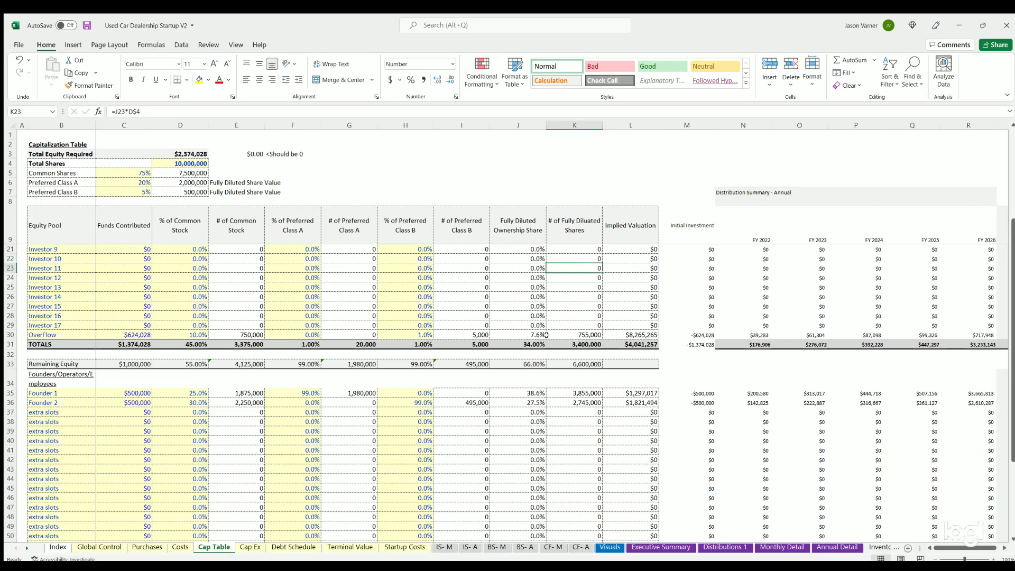
- Examine the annual distribution summary for the outside investors on the Cap Table sheet
scroll(630, 323, "up", 4)
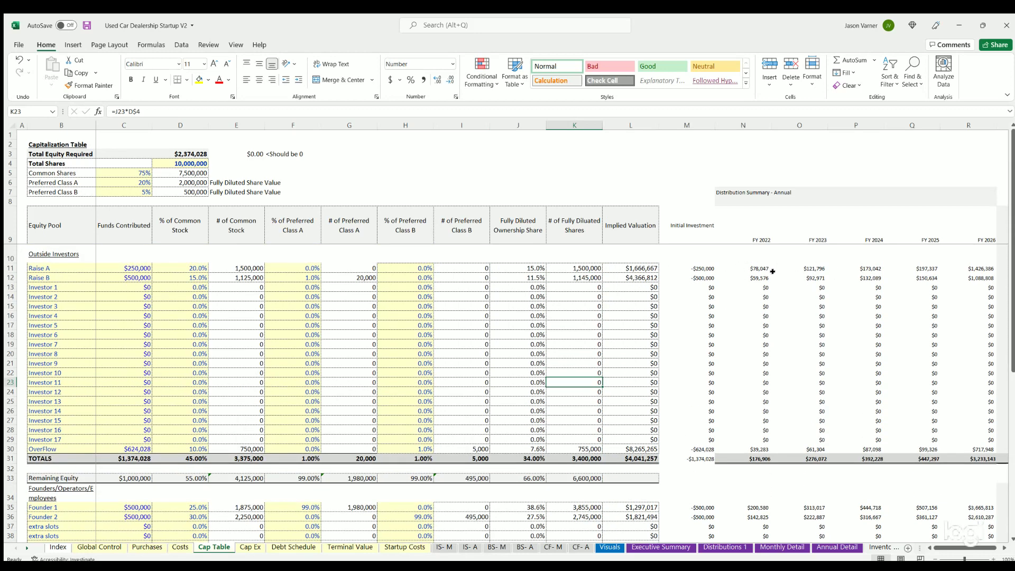
left_click_drag(759, 268, 909, 354)
left_click(856, 325)
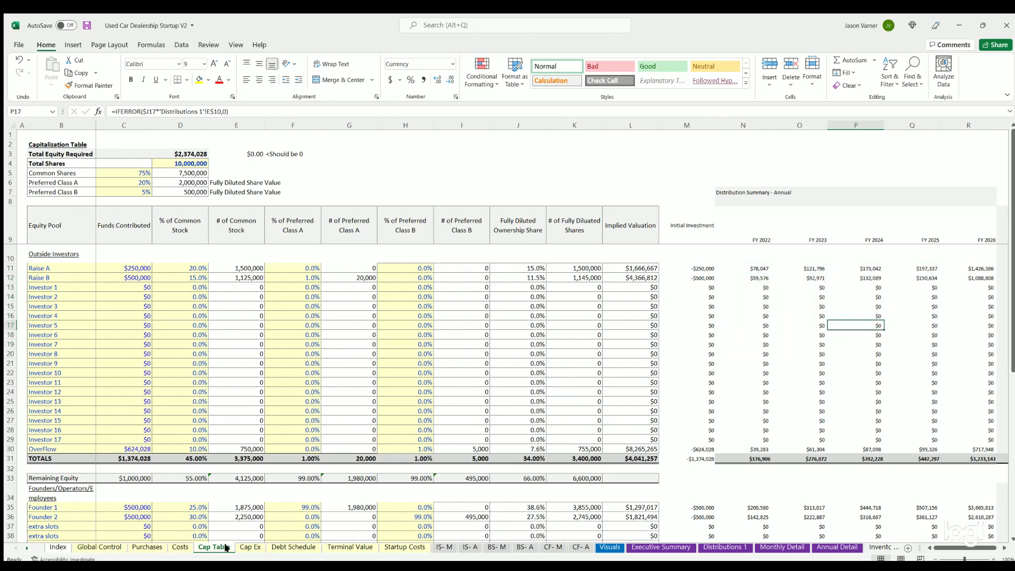
- Review the Investors Equity and Owner Equity sections on the Global Control sheet
left_click(100, 547)
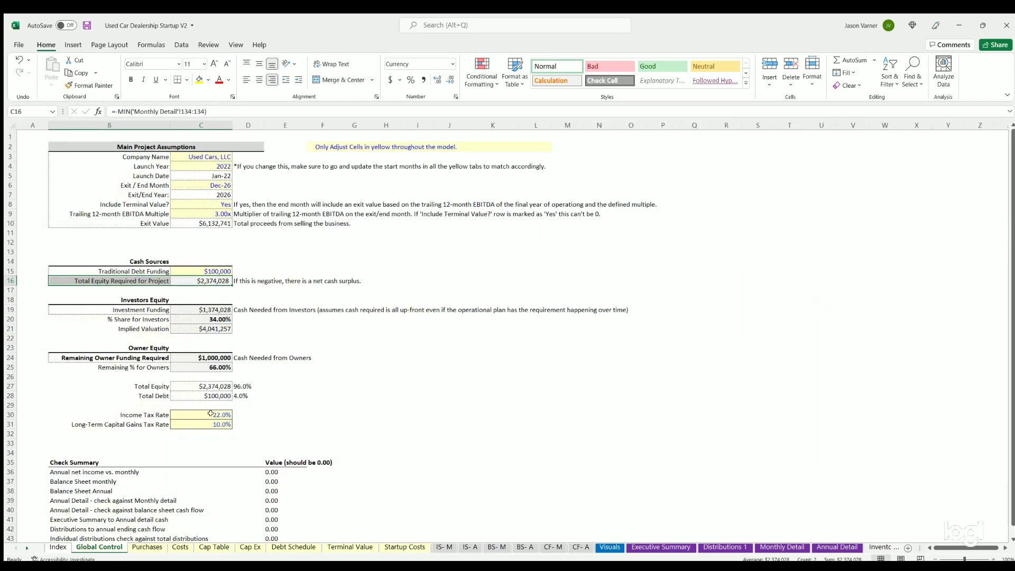
left_click(202, 308)
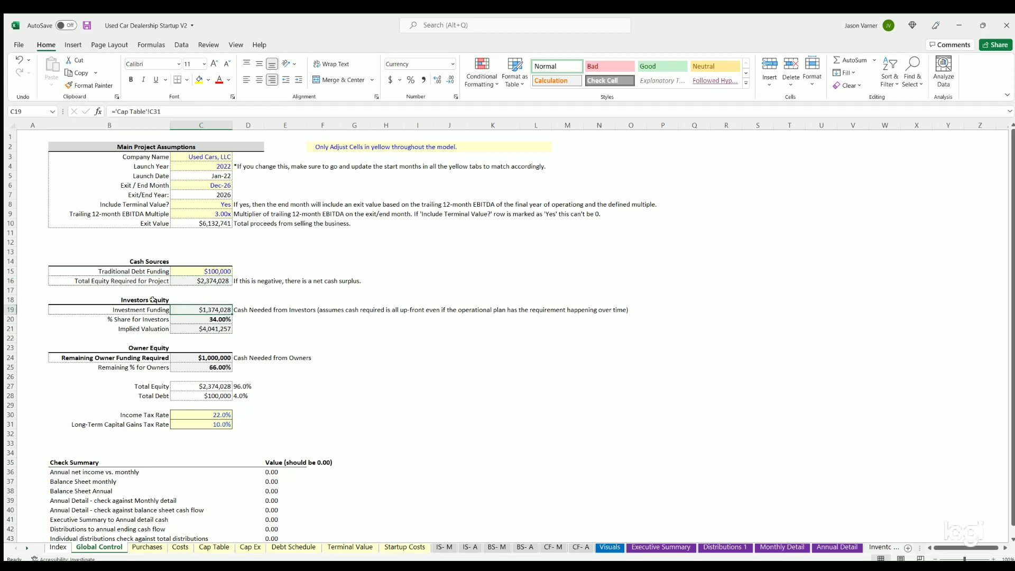
left_click(133, 299)
left_click_drag(144, 300, 242, 363)
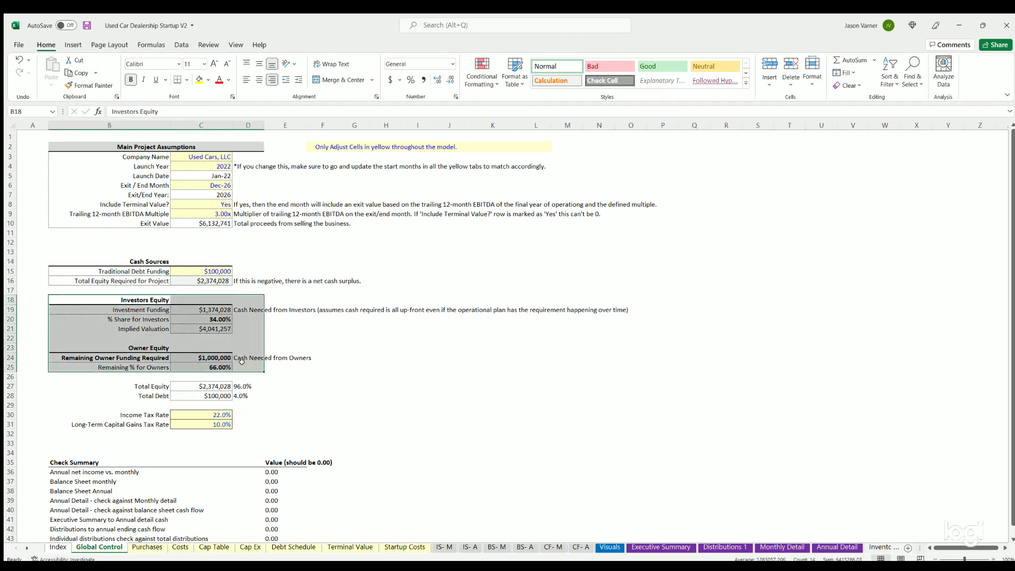
- Examine the total equity and total debt amounts and the two tax rate inputs on the Global Control sheet
left_click_drag(193, 385, 194, 396)
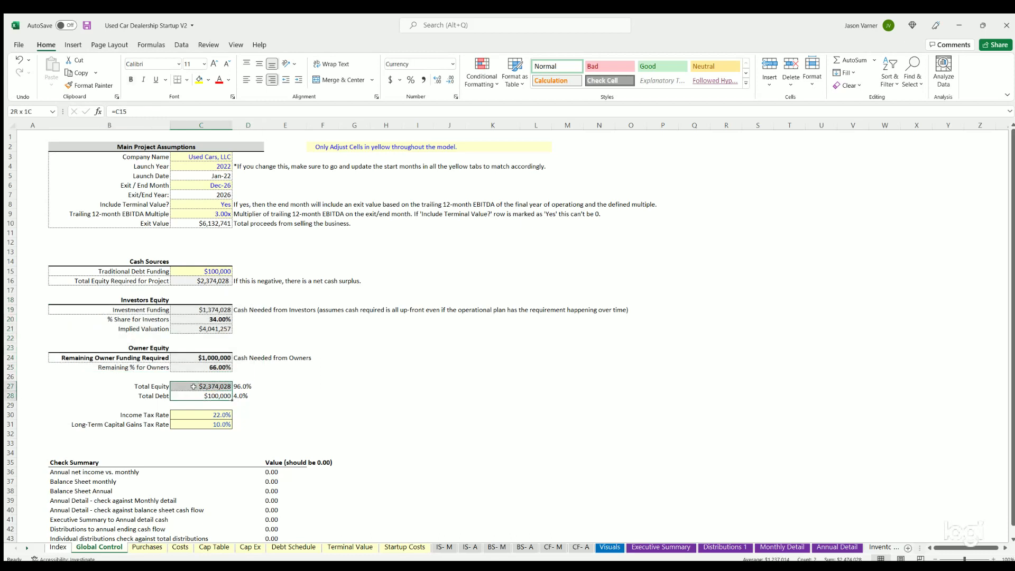
left_click(341, 394)
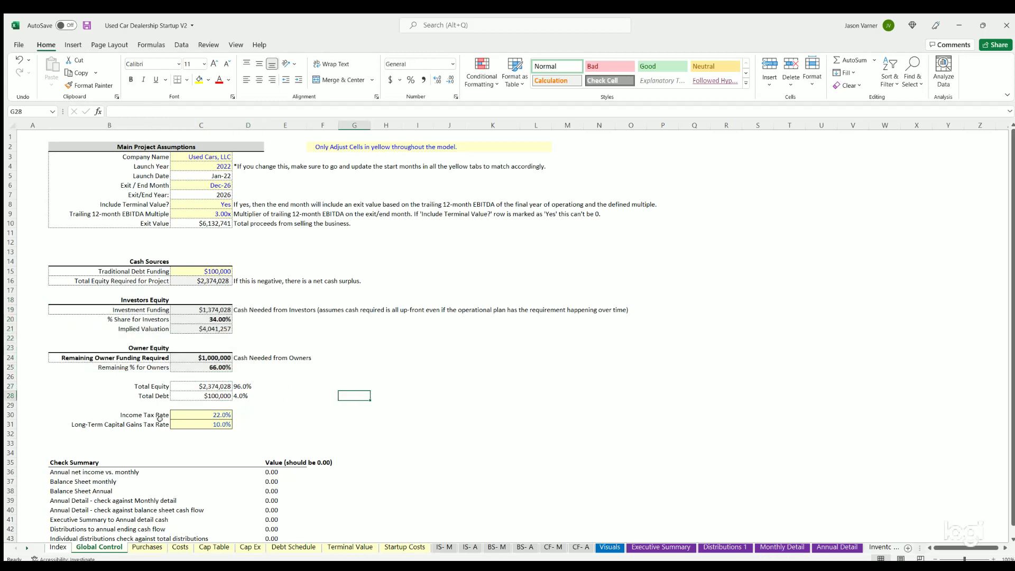
left_click_drag(214, 414, 216, 421)
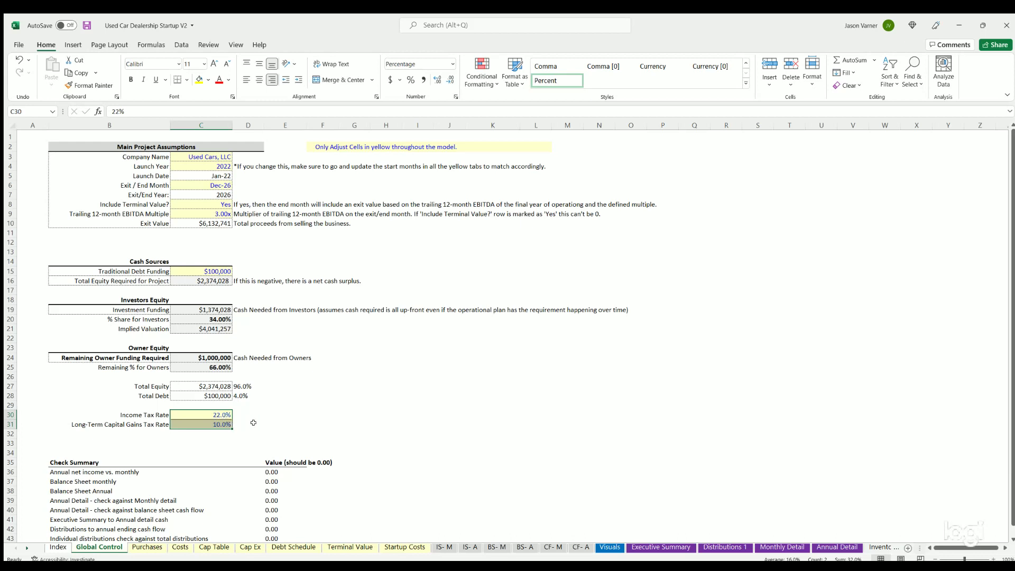
left_click(212, 418)
left_click(213, 423)
left_click(217, 417)
left_click(216, 422)
- Save the workbook and go back over the income and long-term capital gains tax rate cells
left_click(87, 25)
key("Up")
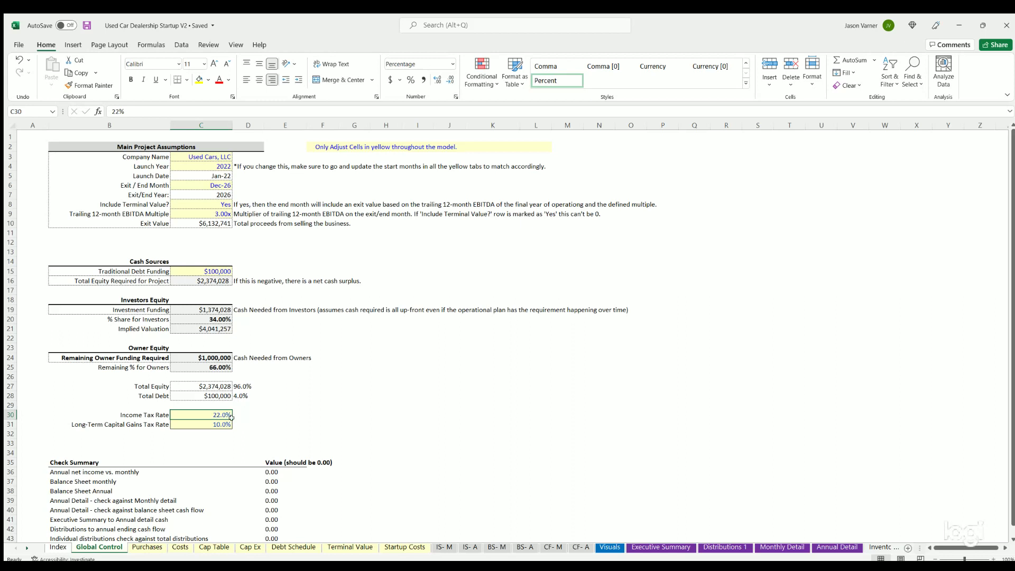
left_click(206, 421)
left_click(207, 411)
left_click(217, 421)
- Examine the list of vehicle types in the Revenue Builder on the Purchases sheet
left_click(147, 548)
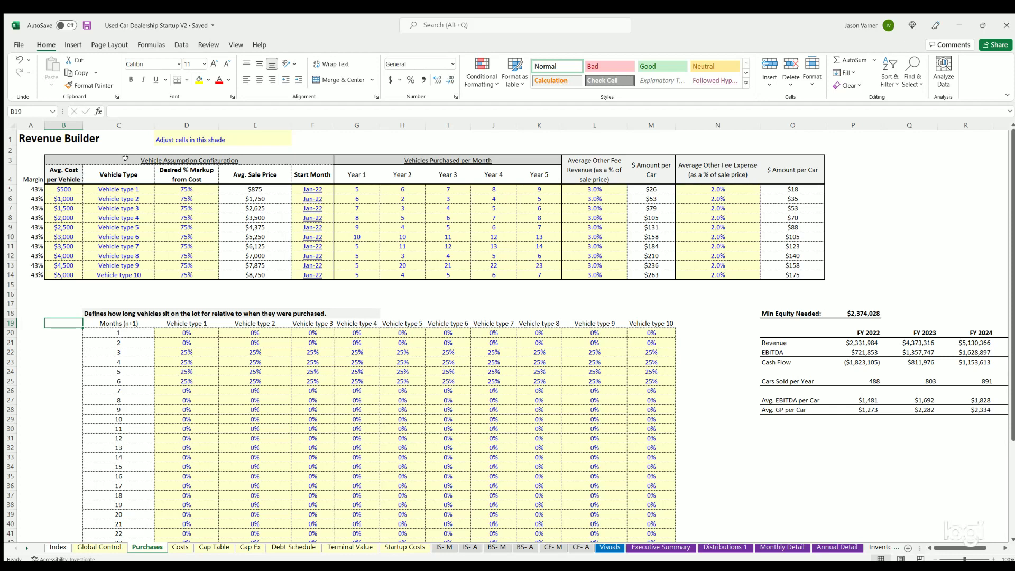
left_click(120, 189)
key("ctrl+shift+Down")
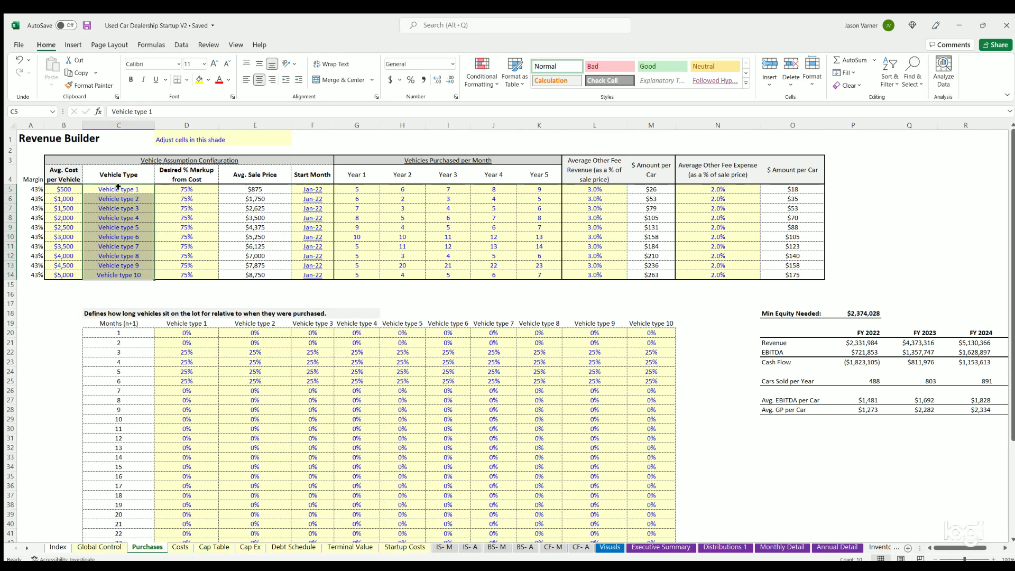
left_click(119, 188)
key("Down")
key("Down")
key("Down")
key("Down")
key("Down")
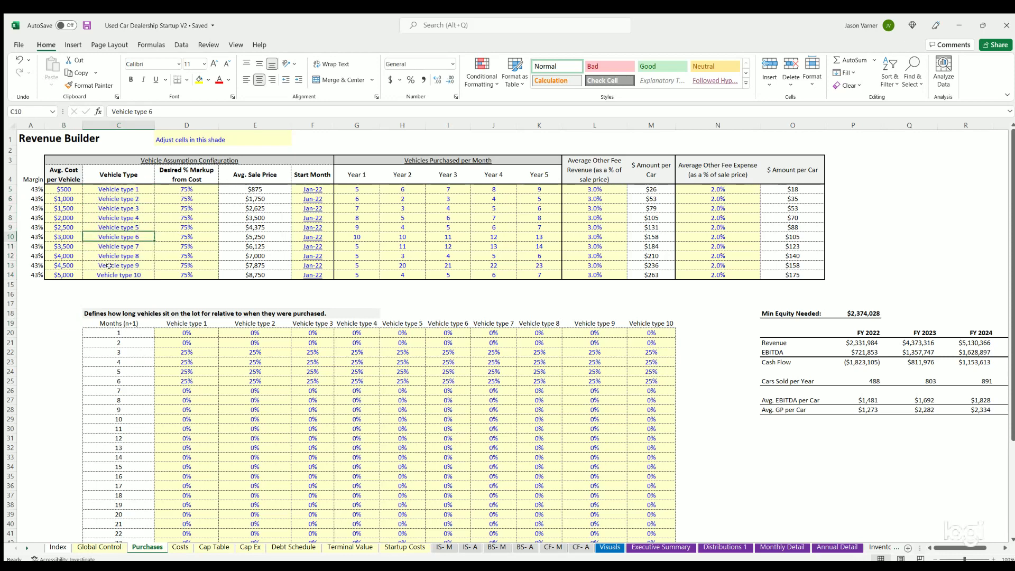
- Examine the average cost, desired markup, sale price, margin and start month columns for the vehicle types
left_click(63, 188)
key("ctrl+shift+Down")
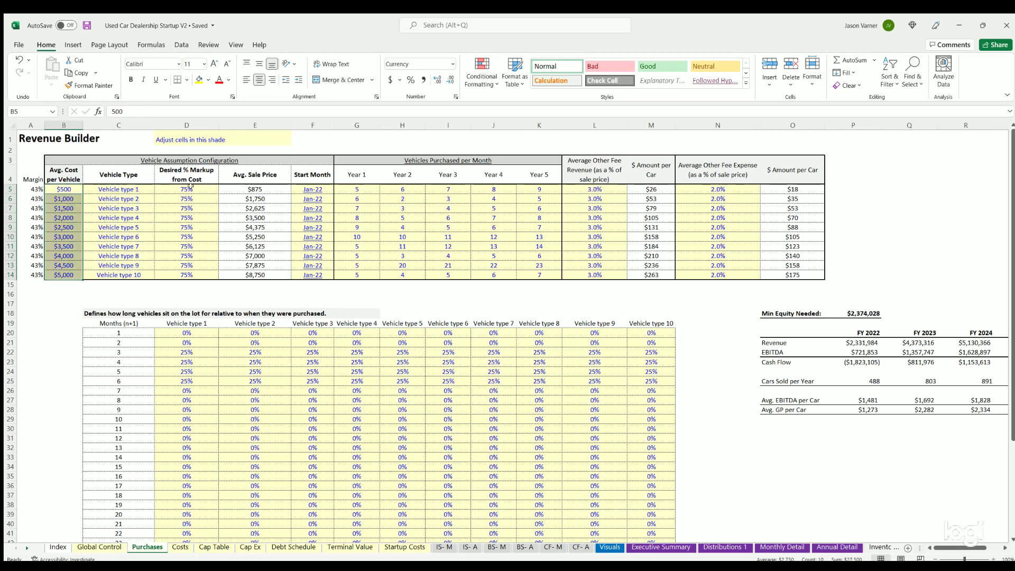
left_click_drag(190, 187, 182, 272)
left_click_drag(263, 188, 260, 275)
left_click_drag(33, 188, 32, 275)
left_click(312, 189)
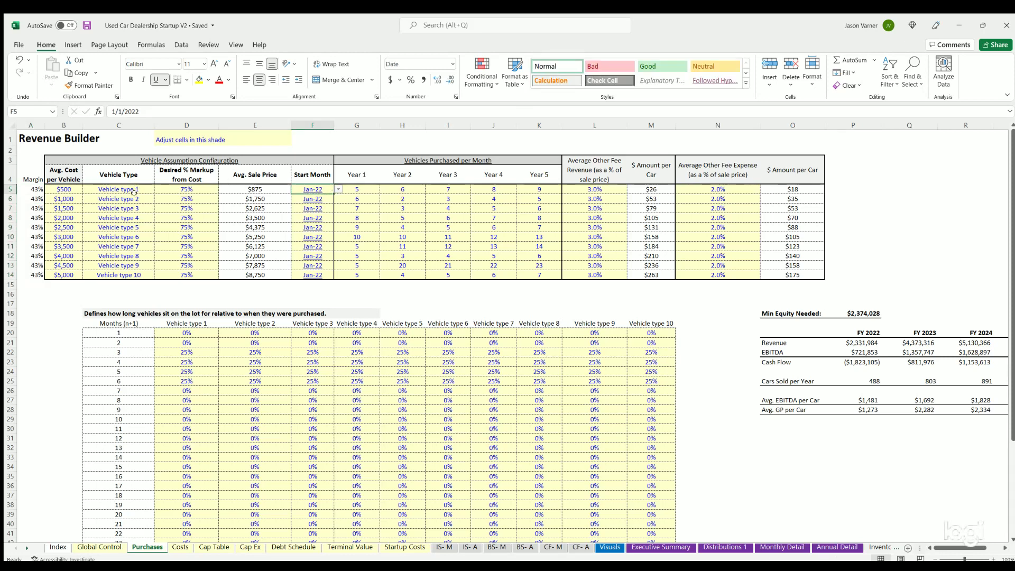
- Examine the vehicles purchased per month for all vehicle types across Year 1 to Year 5
left_click(352, 188)
key("shift+Right")
key("shift+Right")
key("shift+Right")
key("shift+Right")
key("shift+Down")
key("shift+Down")
key("shift+Down")
key("shift+Down")
key("shift+Down")
key("shift+Down")
key("shift+Down")
key("shift+Down")
key("shift+Down")
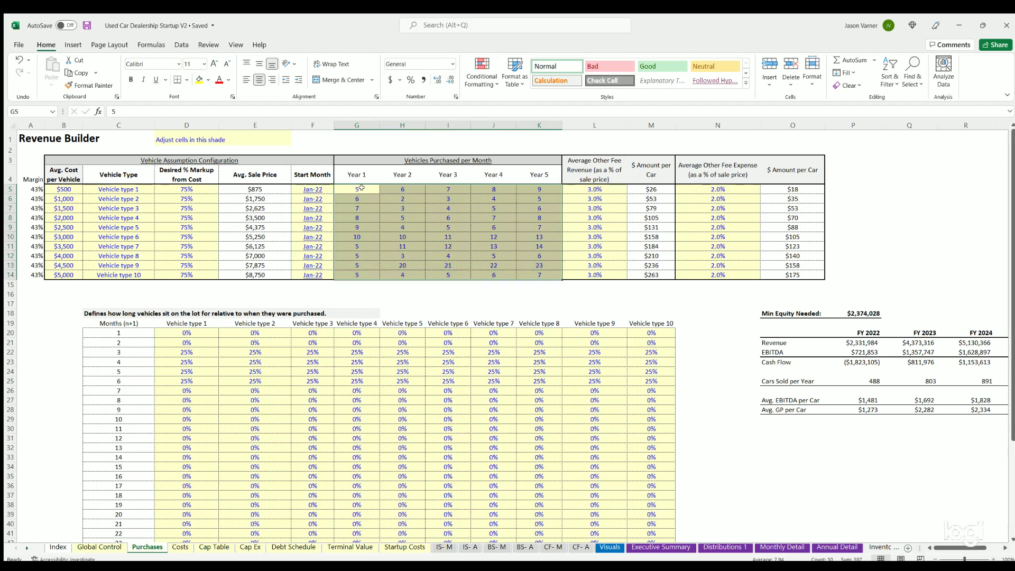
left_click_drag(362, 188, 539, 267)
- Examine how Vehicle type 1's time on the lot is distributed by month relative to its Year 1 purchases
left_click(185, 332)
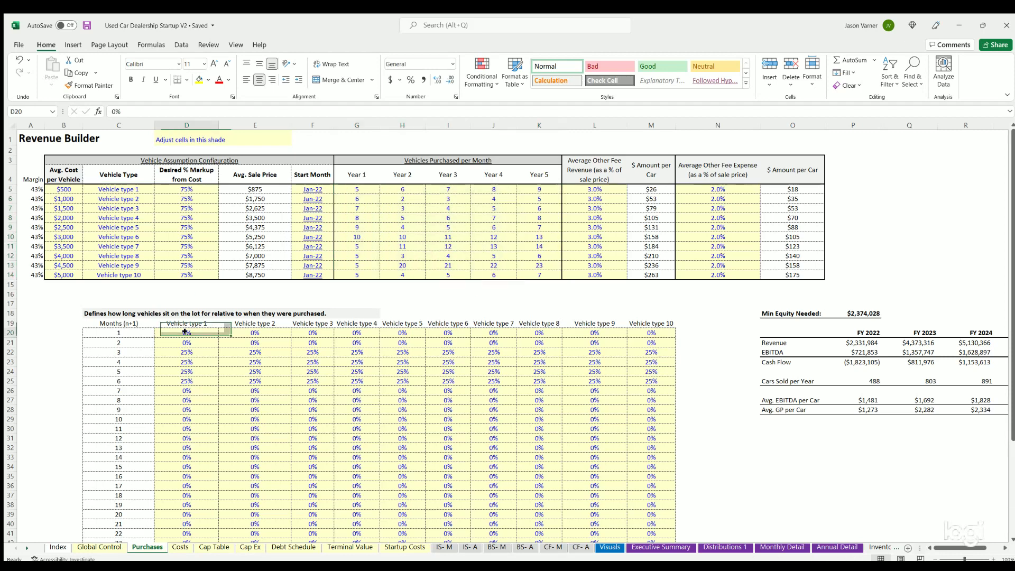
left_click_drag(184, 332, 187, 410)
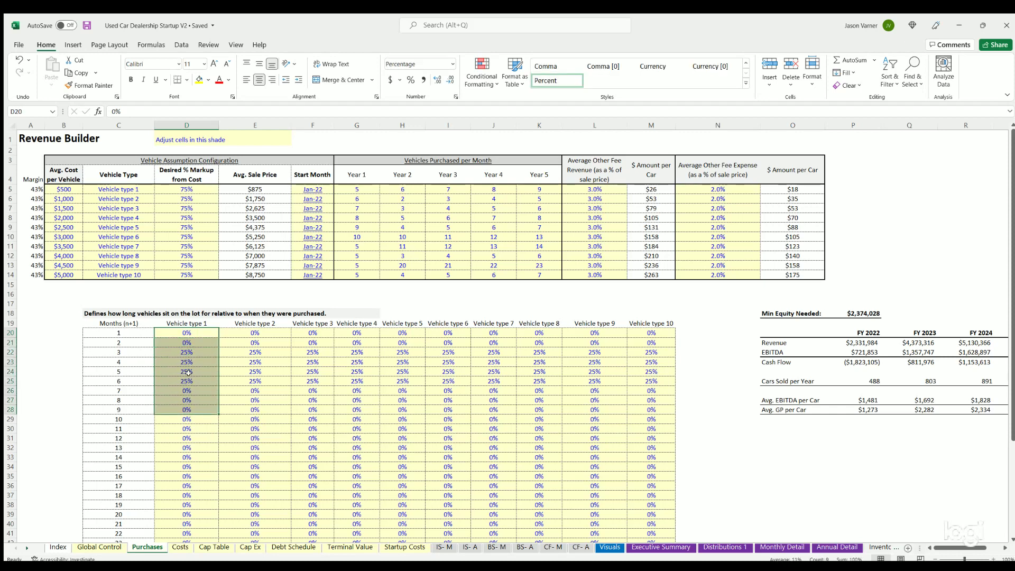
left_click(121, 323)
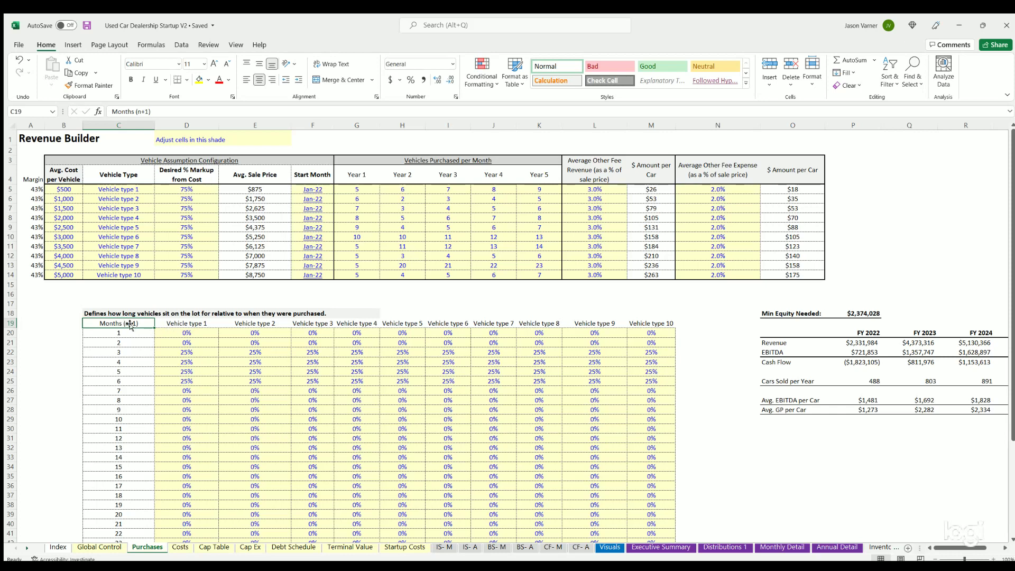
left_click(357, 187)
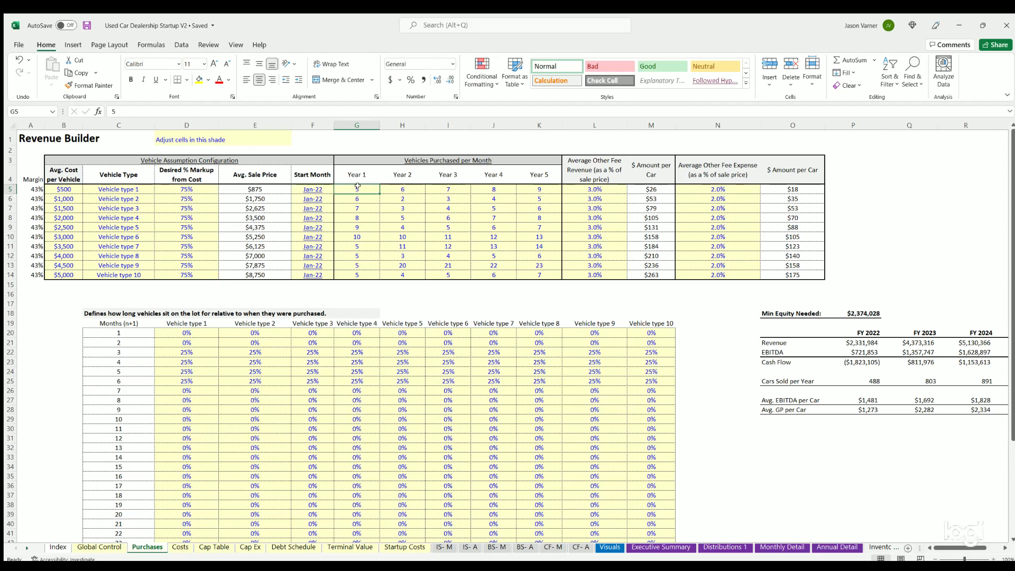
left_click(127, 320)
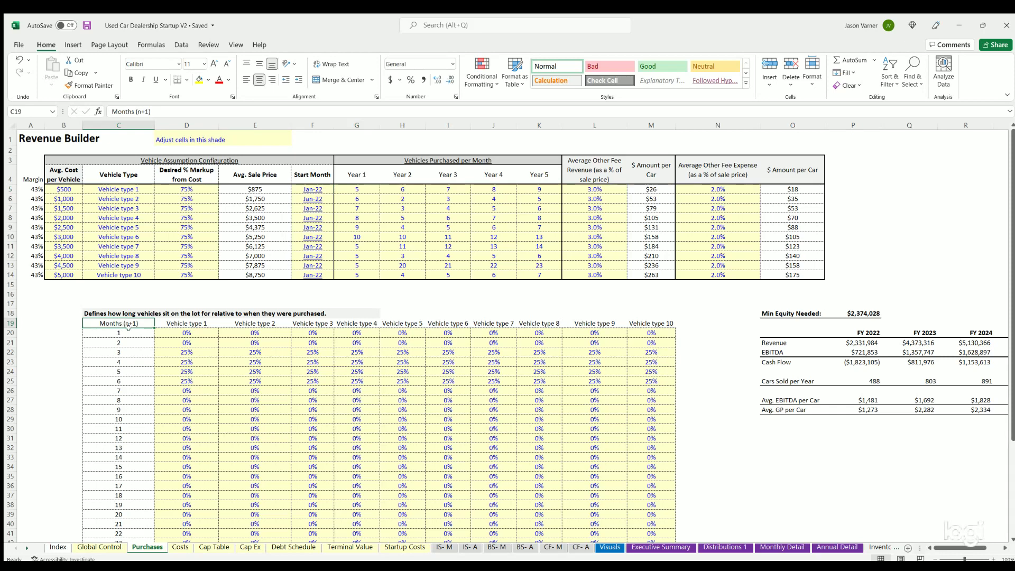
mouse_move(130, 331)
left_mouse_down()
mouse_move(180, 332)
mouse_move(188, 349)
mouse_move(138, 350)
mouse_move(137, 358)
mouse_move(145, 379)
mouse_move(182, 378)
mouse_move(191, 347)
mouse_move(188, 391)
left_mouse_up()
left_click_drag(189, 333, 189, 429)
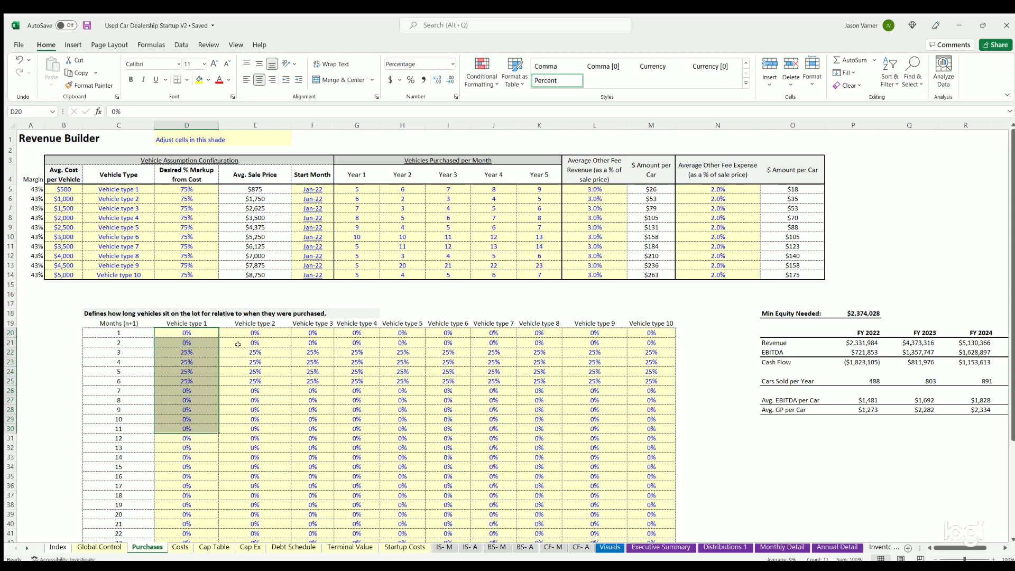
left_click_drag(195, 331, 192, 475)
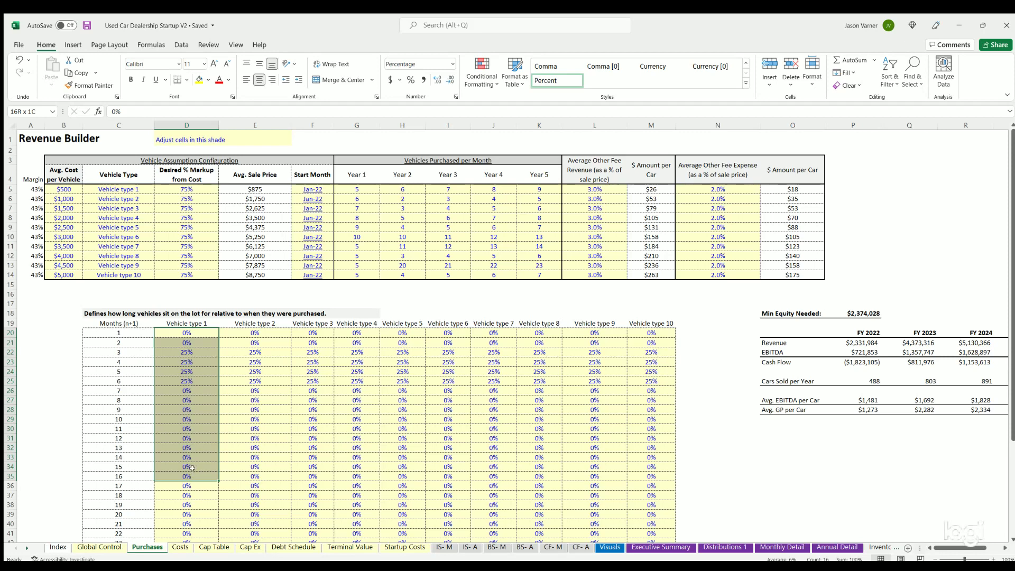
left_click(198, 331)
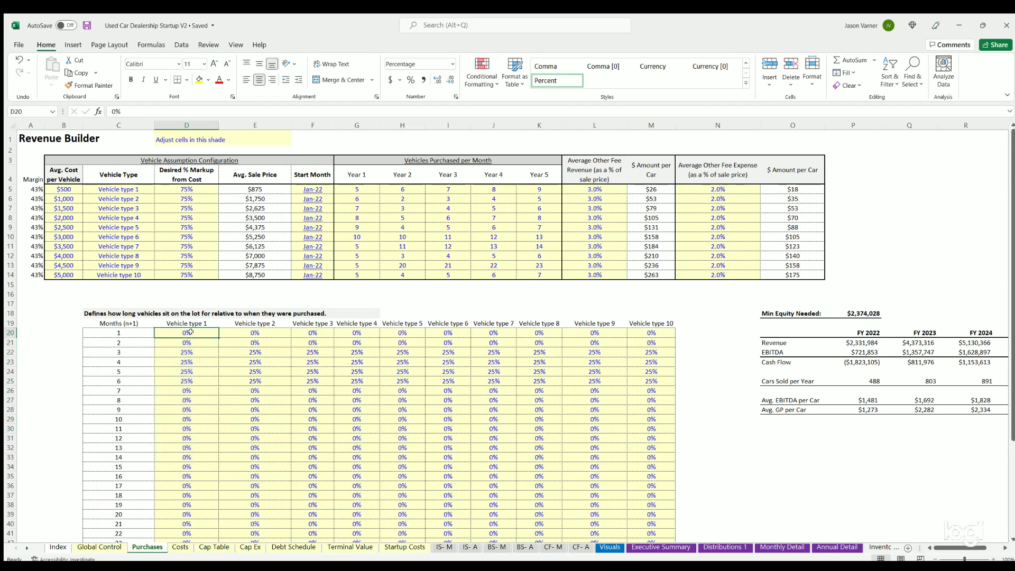
- Examine the months-on-lot percentage table across all ten vehicle types
left_click(124, 321)
left_click(188, 332)
left_click_drag(184, 351, 188, 416)
left_click(182, 332)
left_click_drag(538, 423, 640, 553)
scroll(482, 429, "up", 4)
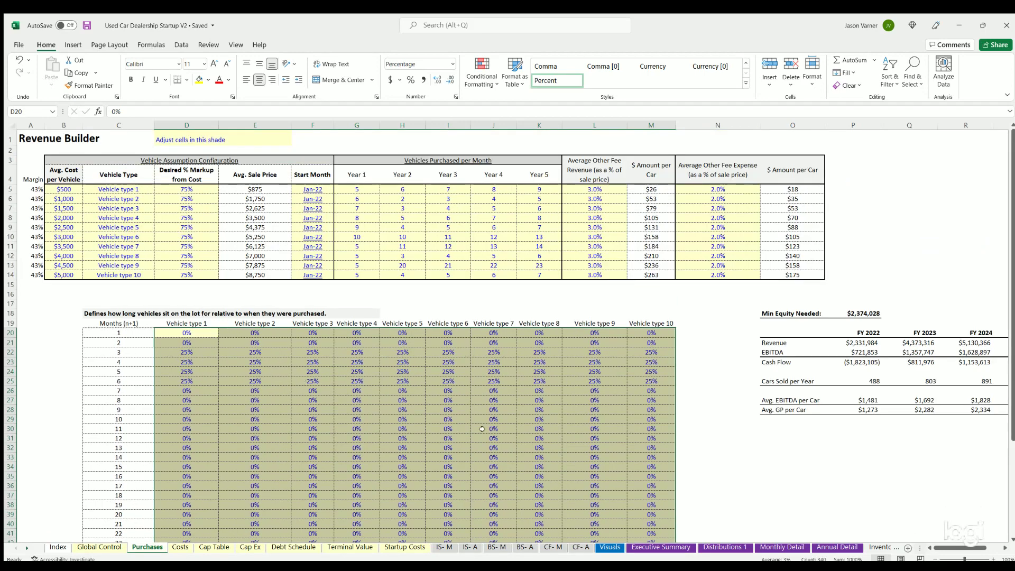
- Review the monthly purchase quantities and the average other fee revenue and fee expense percentages per vehicle type
left_click_drag(355, 189, 534, 269)
left_click_drag(606, 186, 608, 272)
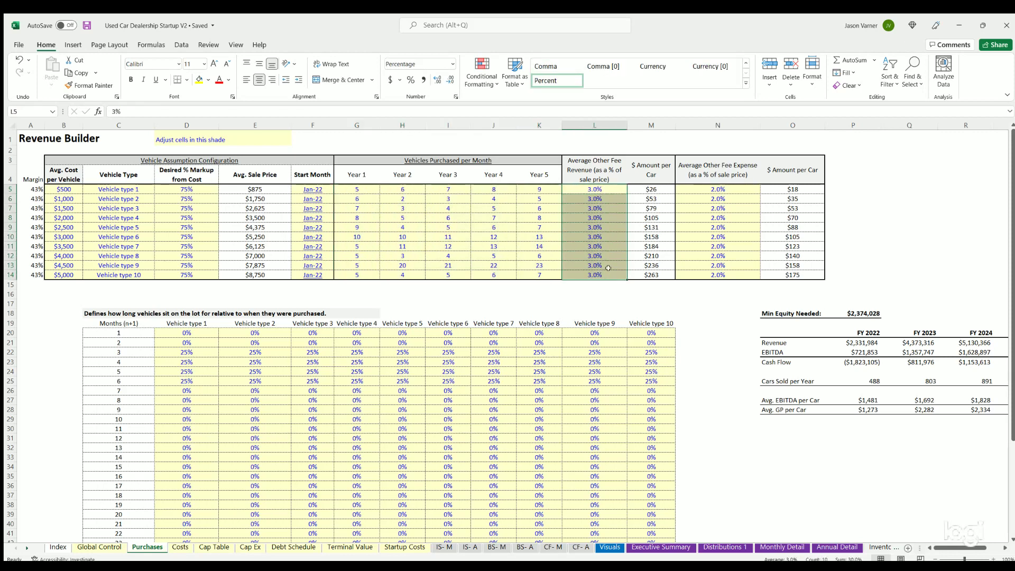
left_click(597, 186)
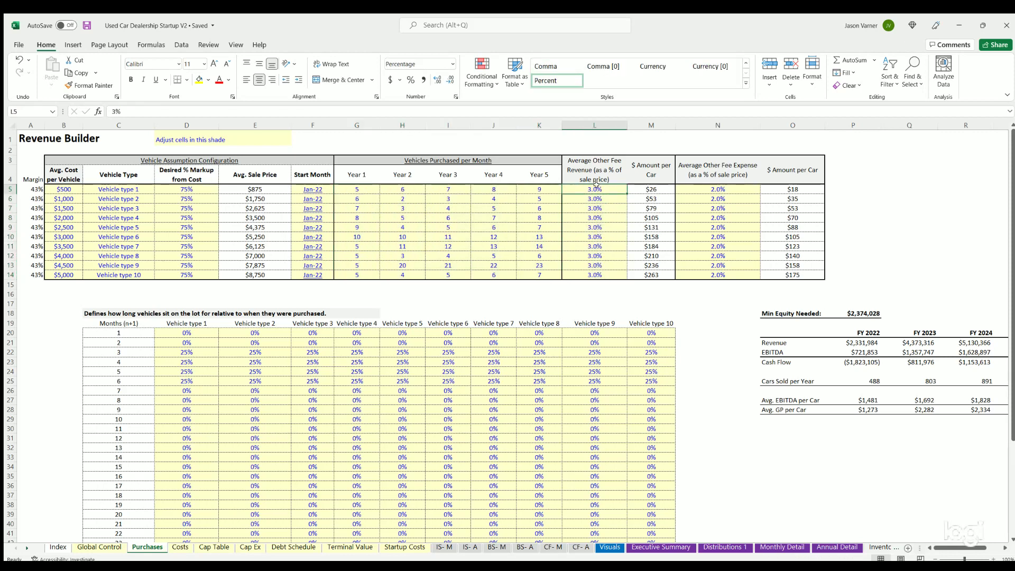
key("Down")
key("Down")
key("Down")
key("Down")
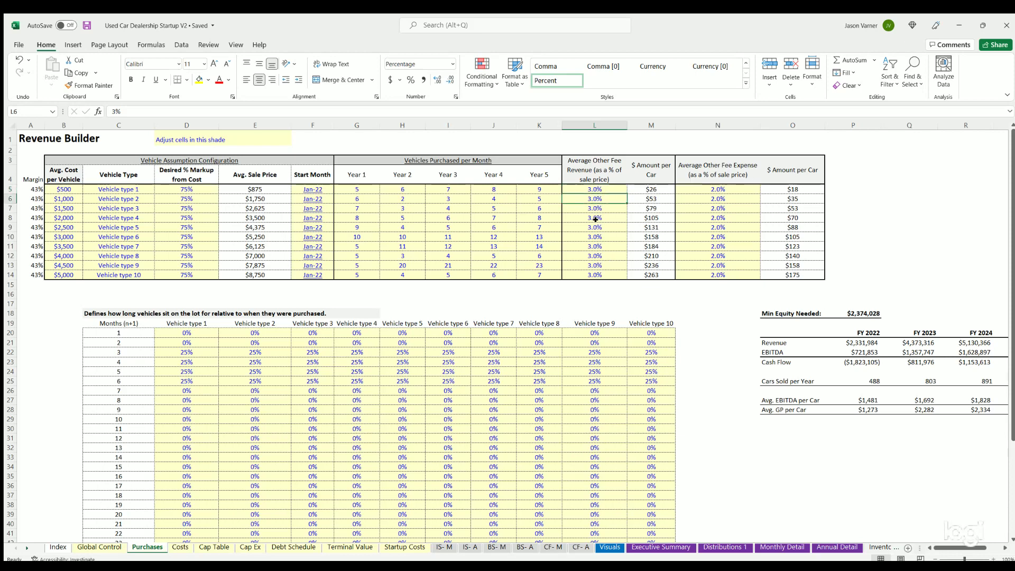
left_click(725, 190)
left_click(725, 218)
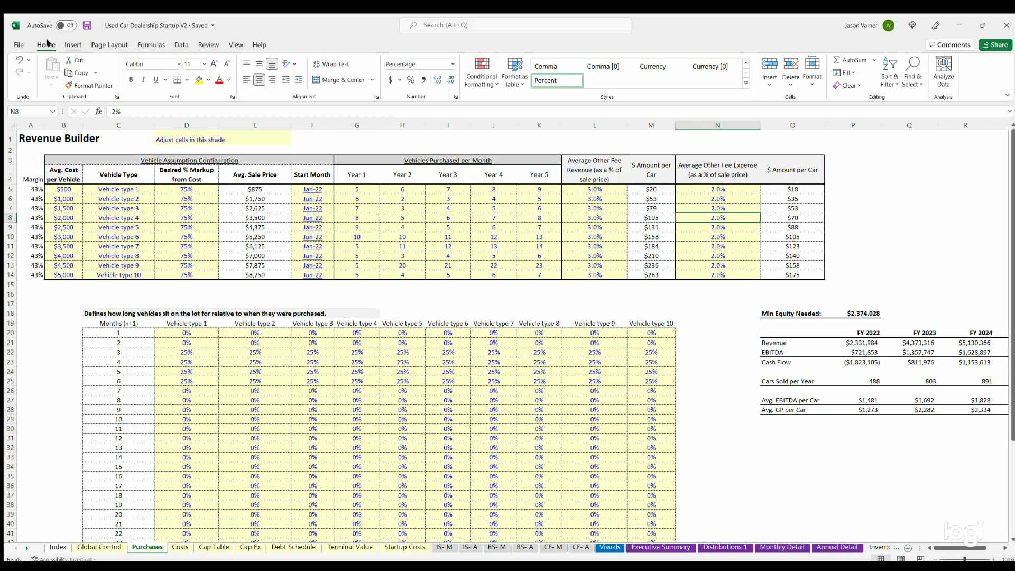
- Save the workbook and examine the FY 2022 to FY 2026 summary table beside the Year 1 purchase inputs
left_click(86, 25)
left_click(86, 25)
left_click_drag(788, 314, 819, 410)
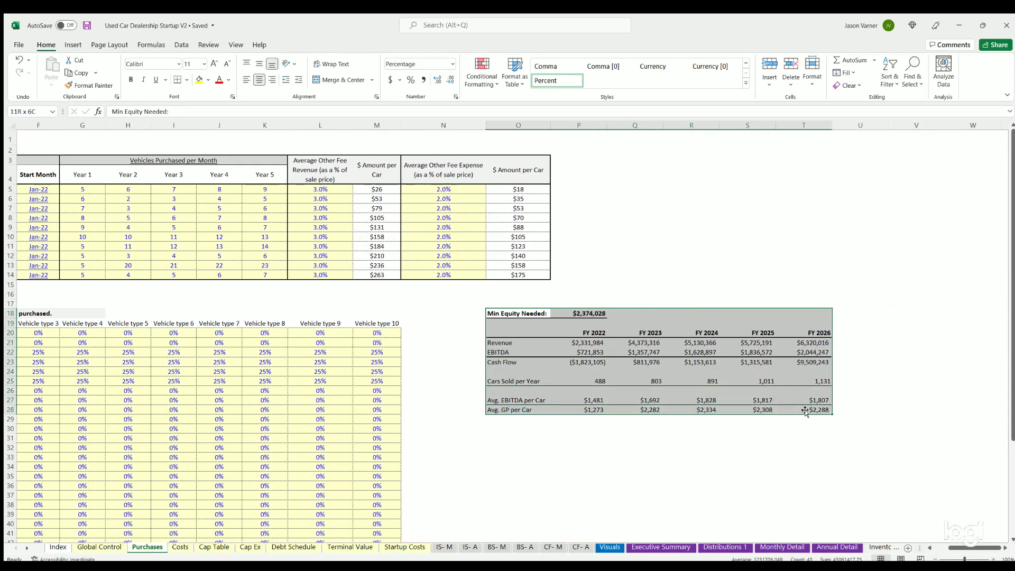
left_click(86, 187)
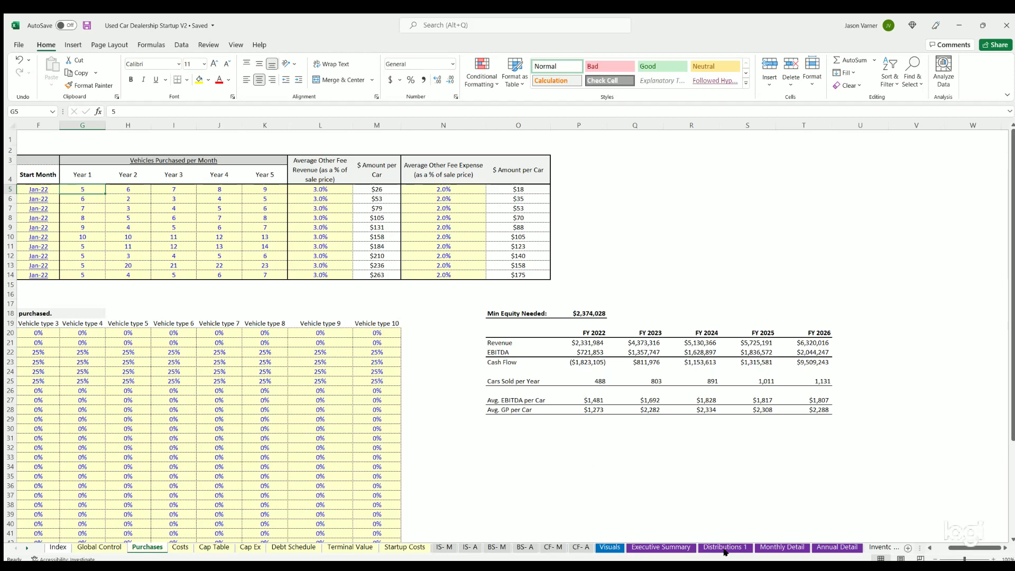
left_click_drag(959, 548, 947, 548)
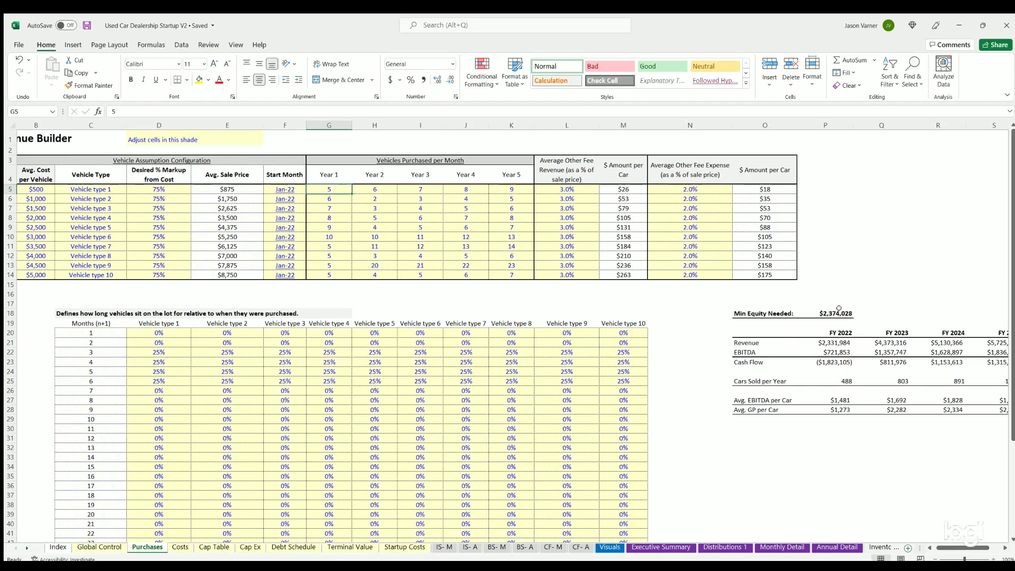
- Examine the minimum equity, revenue, cash flow, cars sold, and average EBITDA and gross profit per car in the summary
left_click(840, 310)
left_click(841, 340)
key("Down")
key("Down")
left_click_drag(847, 381, 906, 381)
left_click(839, 402)
left_click_drag(835, 409, 894, 409)
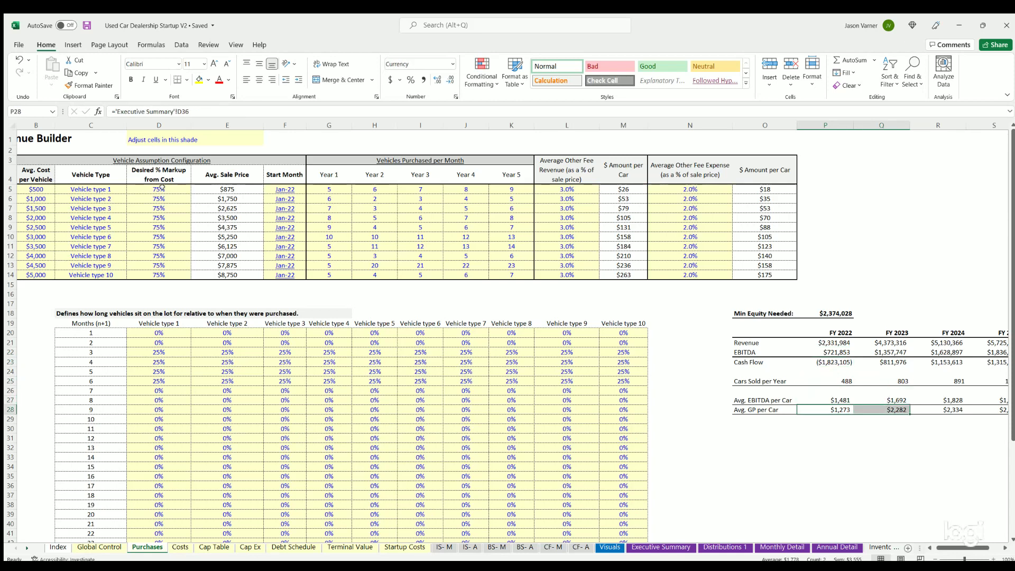
- Set the desired markup from cost to 100% for all ten vehicle types
left_click(162, 188)
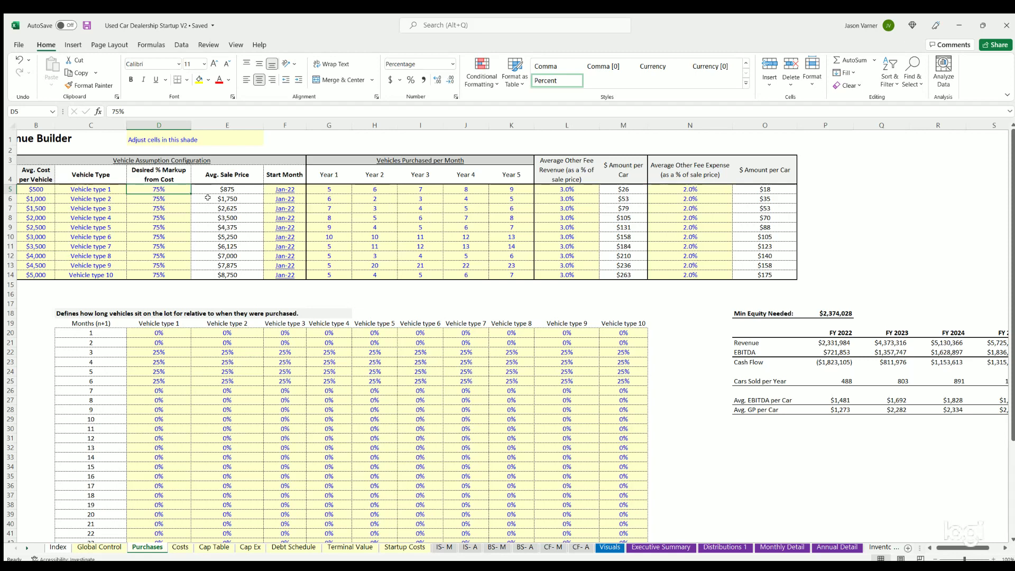
type("100")
key("Return")
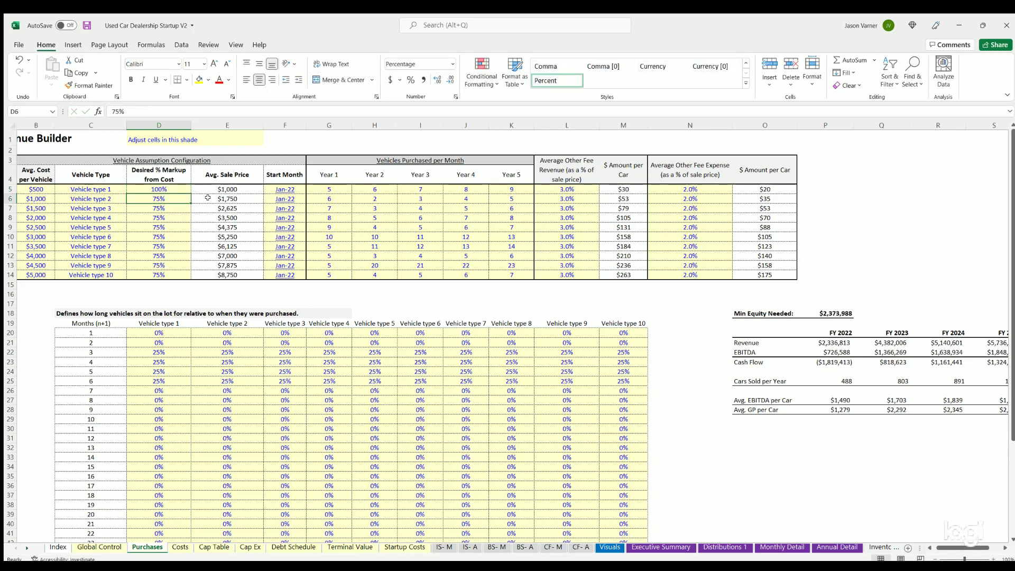
type("100")
key("Return")
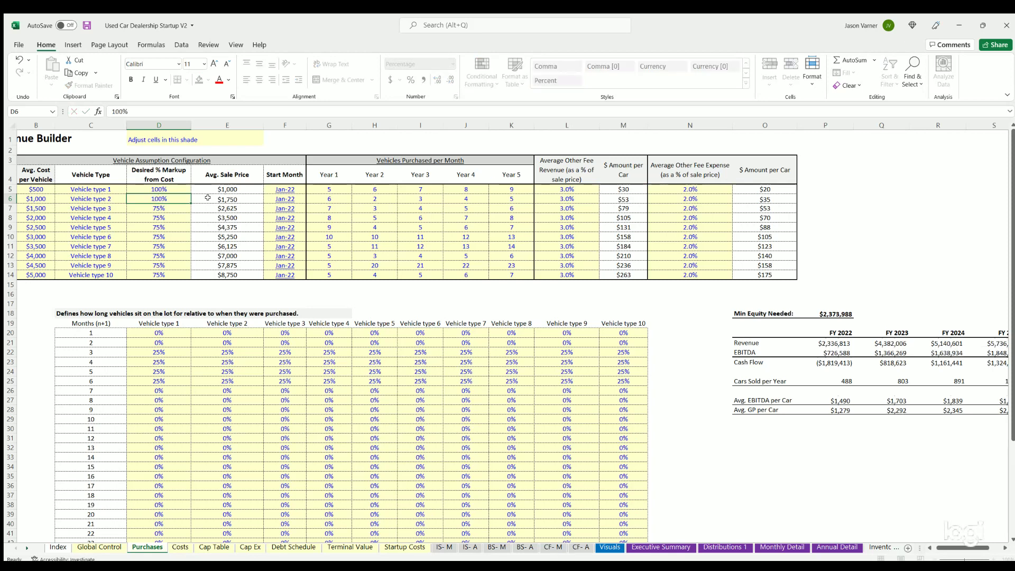
type("100")
key("Return")
key("Return")
type("100")
key("Return")
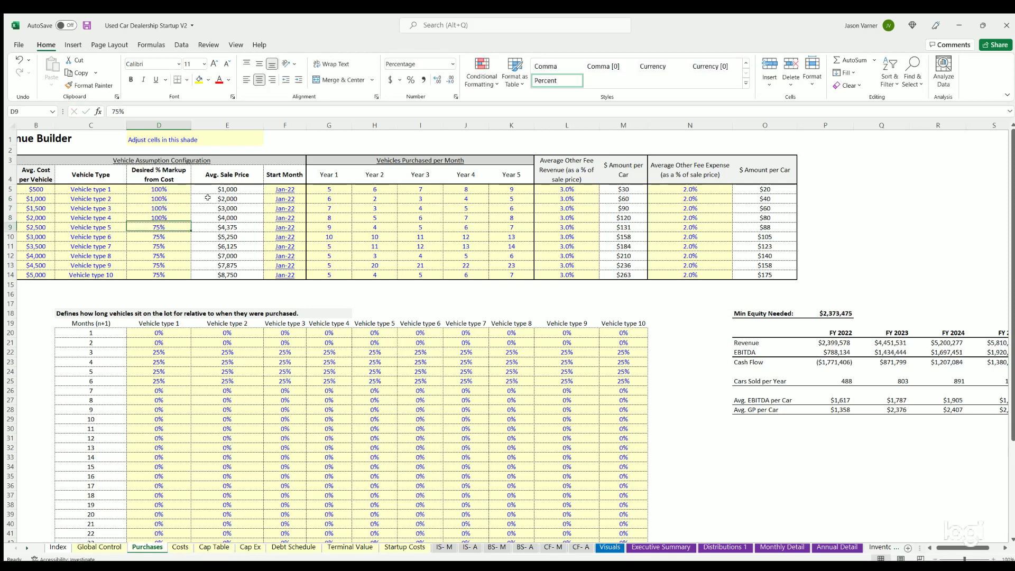
type("100")
key("Return")
type("100")
key("Return")
type("100")
key("Return")
type("100")
key("Return")
type("100")
key("Return")
type("100")
key("Return")
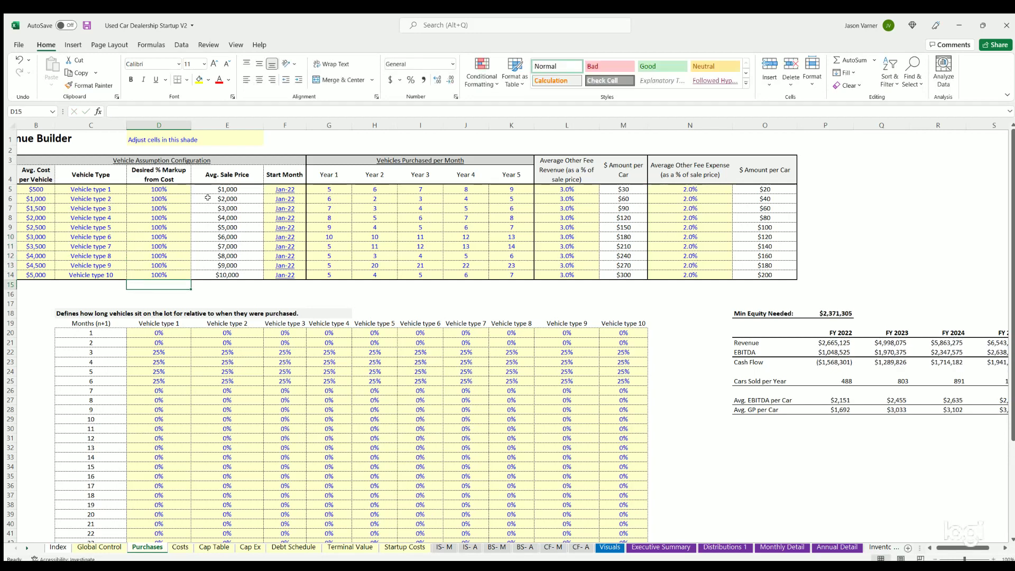
key("Up")
key("Up")
key("Up")
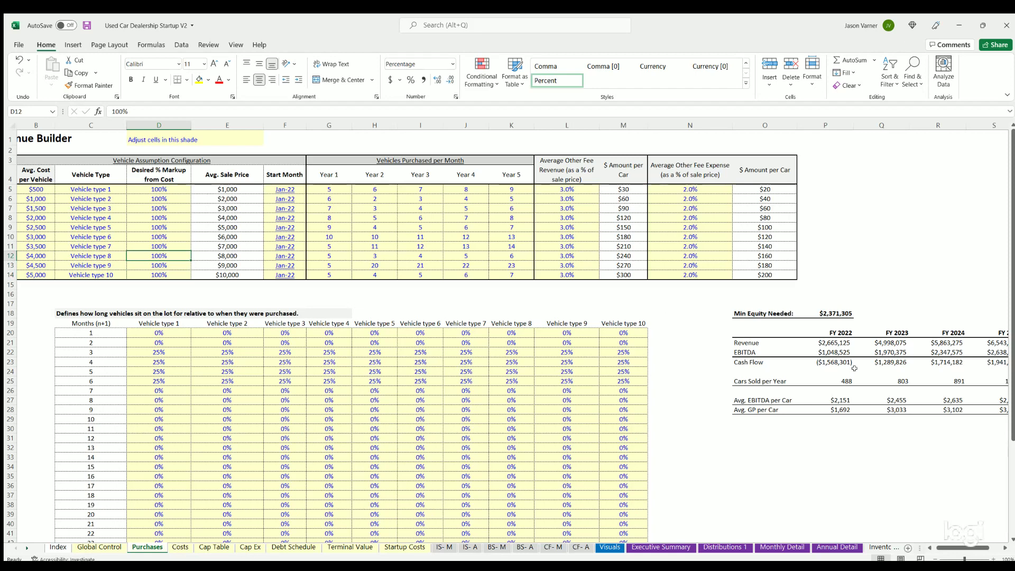
- Undo the markup changes for all ten vehicle types
left_click(19, 59)
left_click(19, 59)
left_click(19, 59)
left_click(19, 60)
left_click(18, 59)
left_click(18, 60)
left_click(18, 59)
left_click(18, 59)
left_click(19, 59)
left_click(18, 59)
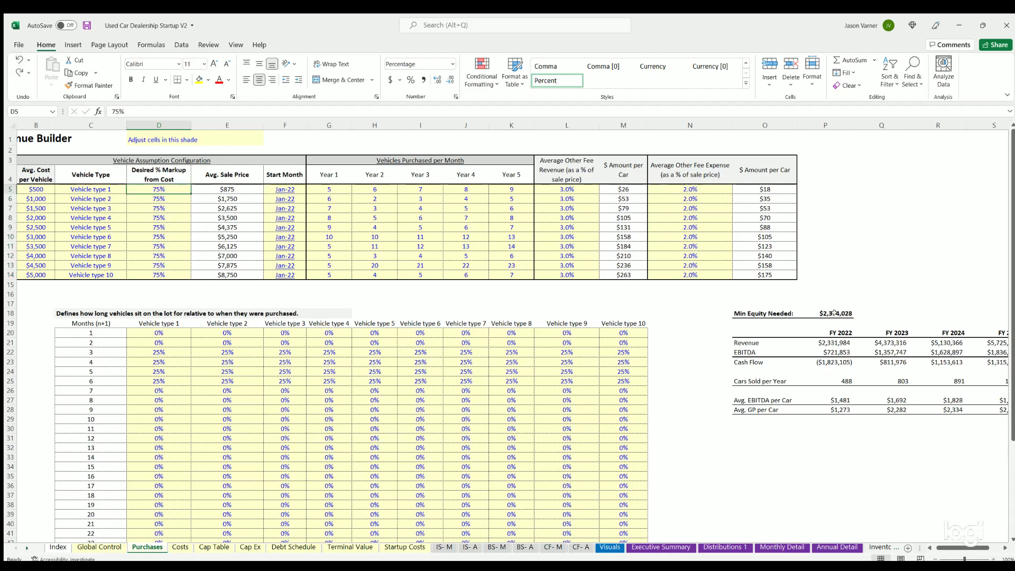
- Redo the 100% markup changes for vehicle types 1 to 5 and undo them again
left_click(19, 71)
left_click(18, 71)
left_click(18, 71)
left_click(19, 70)
left_click(15, 70)
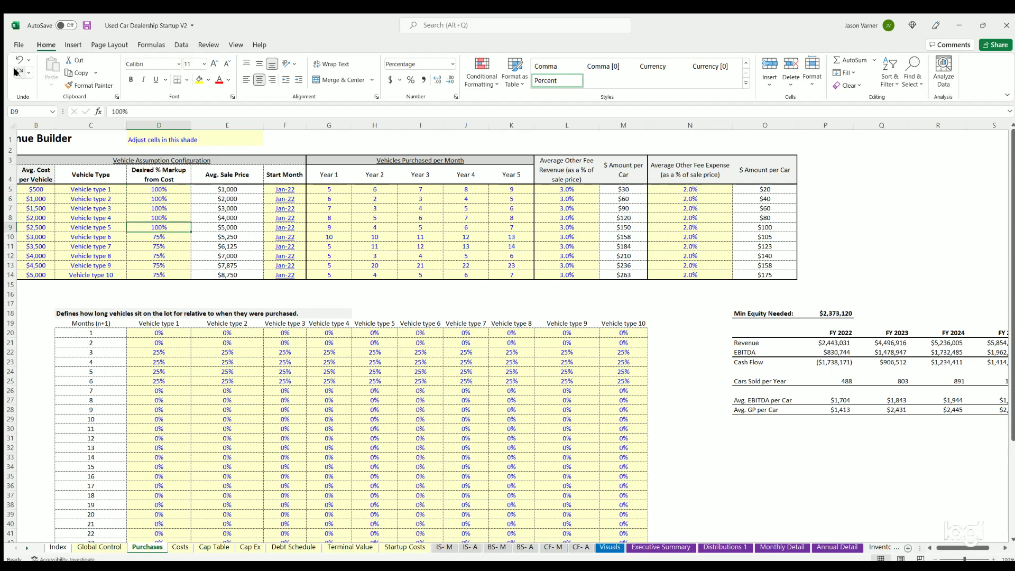
left_click(15, 58)
key("ctrl+z")
key("ctrl+z")
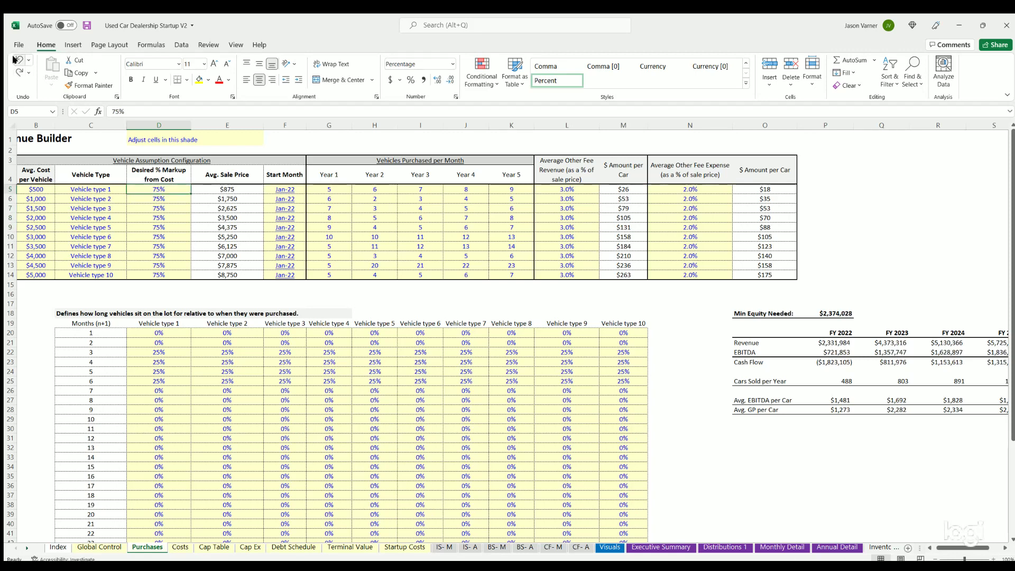
- Save the workbook and examine the average cost per vehicle and margin columns in the Revenue Builder
left_click(85, 24)
left_click_drag(36, 190, 37, 275)
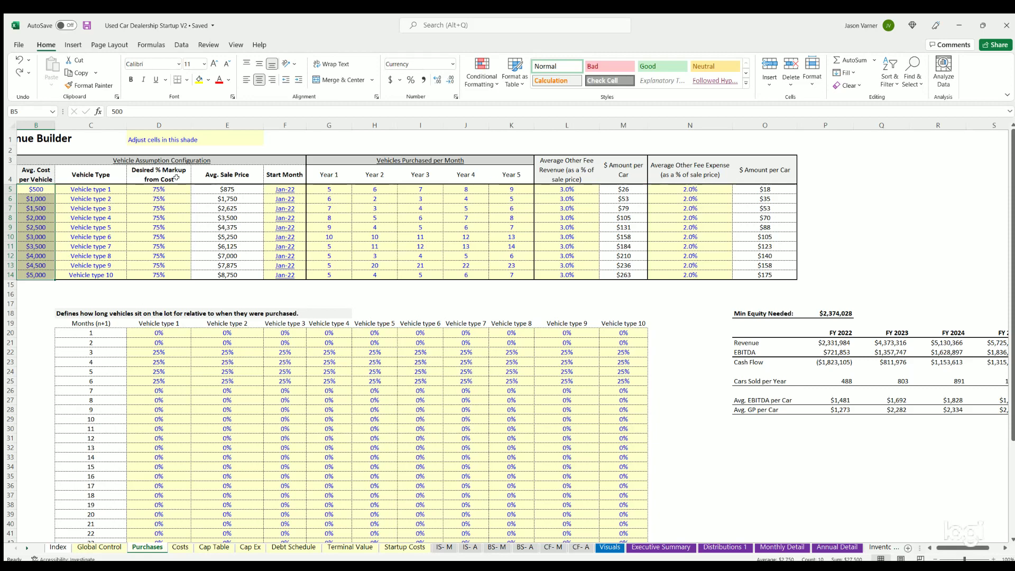
left_click(58, 139)
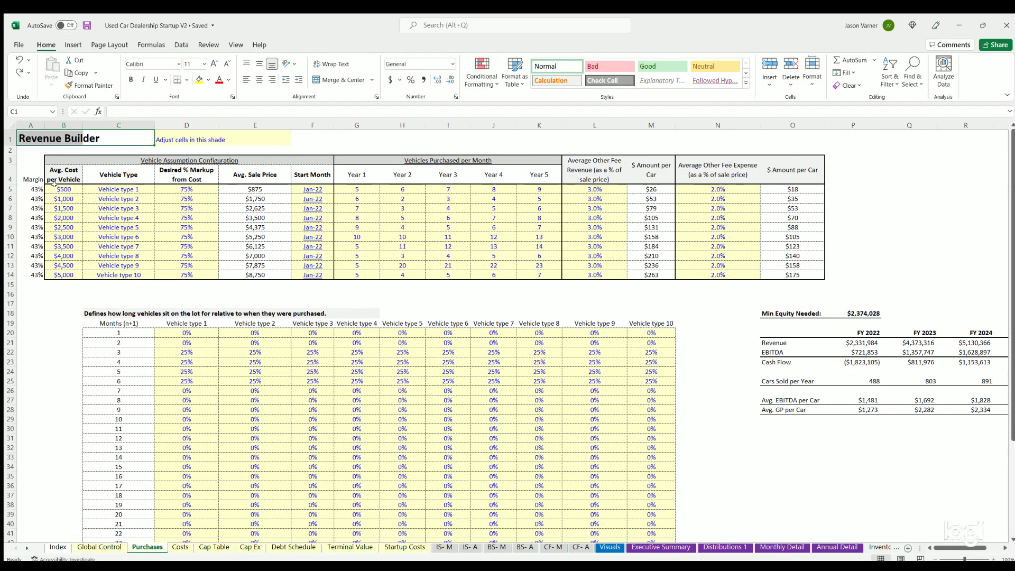
- Examine the cost descriptions, yearly amounts and start months in the Operating Cost Schedule on the Costs sheet
left_click(179, 547)
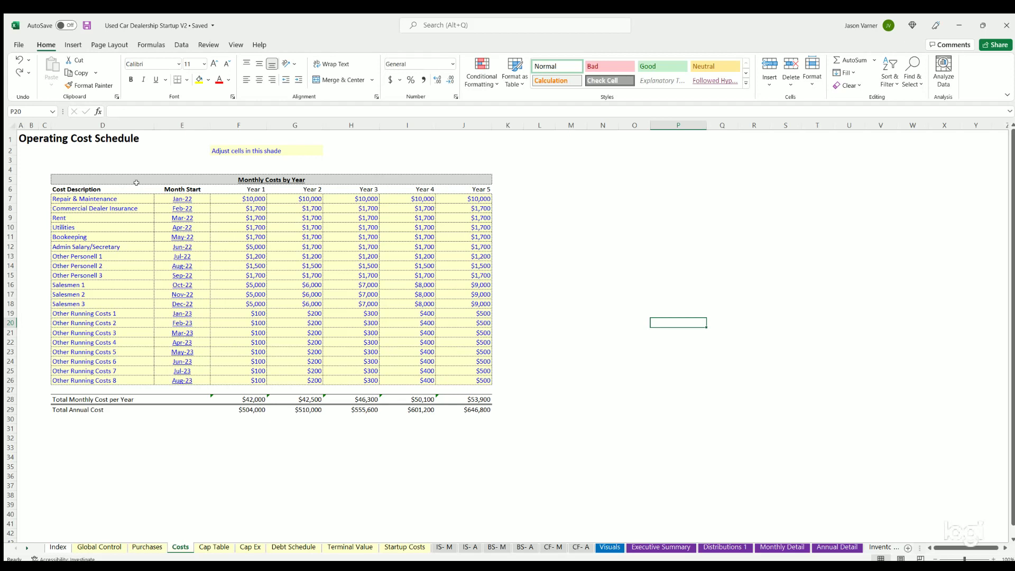
left_click_drag(93, 197, 101, 375)
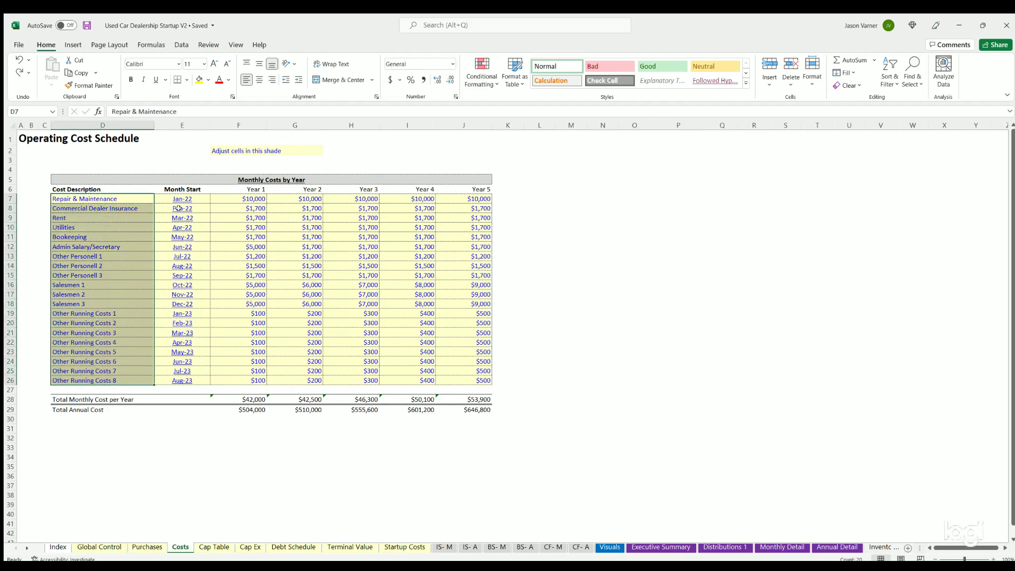
left_click(240, 196)
left_click(295, 198)
left_click(189, 197)
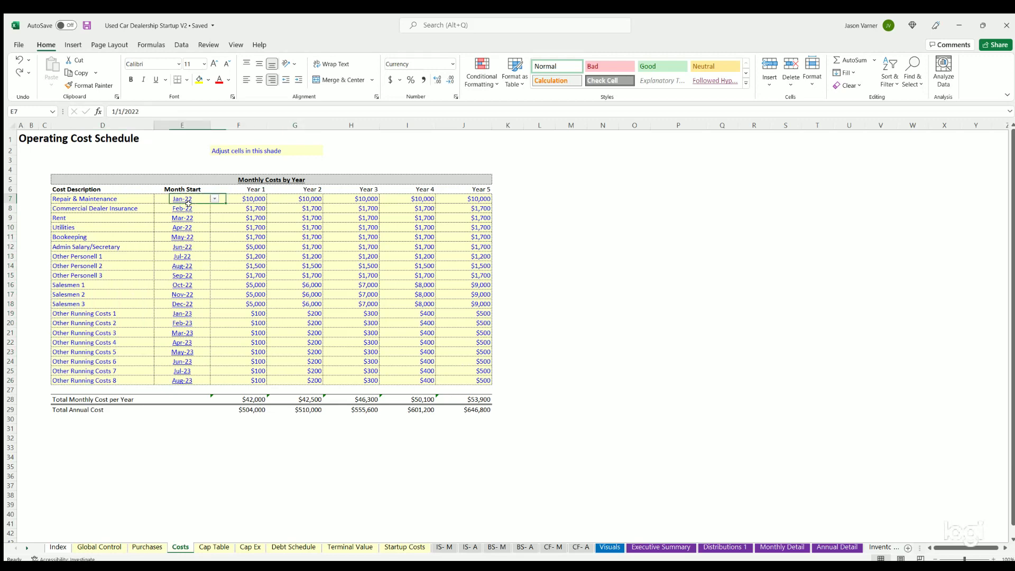
left_click(186, 208)
left_click(182, 236)
left_click(182, 276)
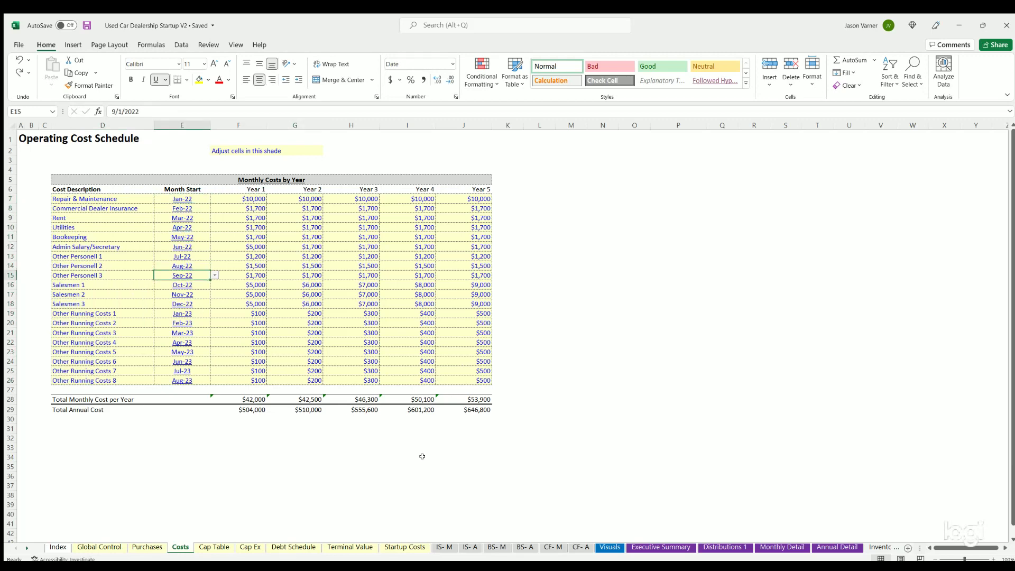
- Look at the Cap Table sheet and examine the full asset and depreciation schedule on the Cap Ex sheet
left_click(227, 548)
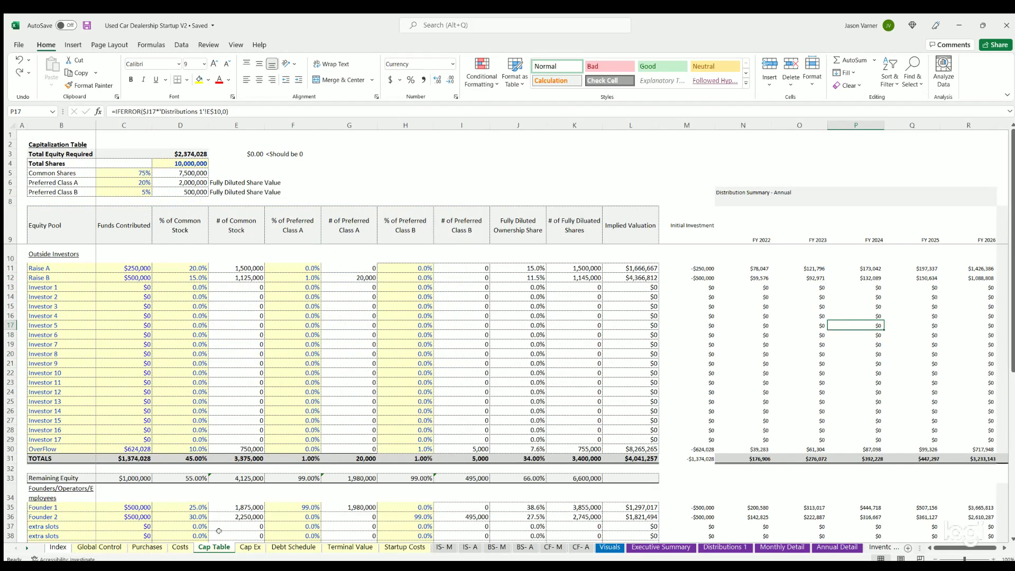
left_click(250, 548)
left_click_drag(37, 153, 763, 298)
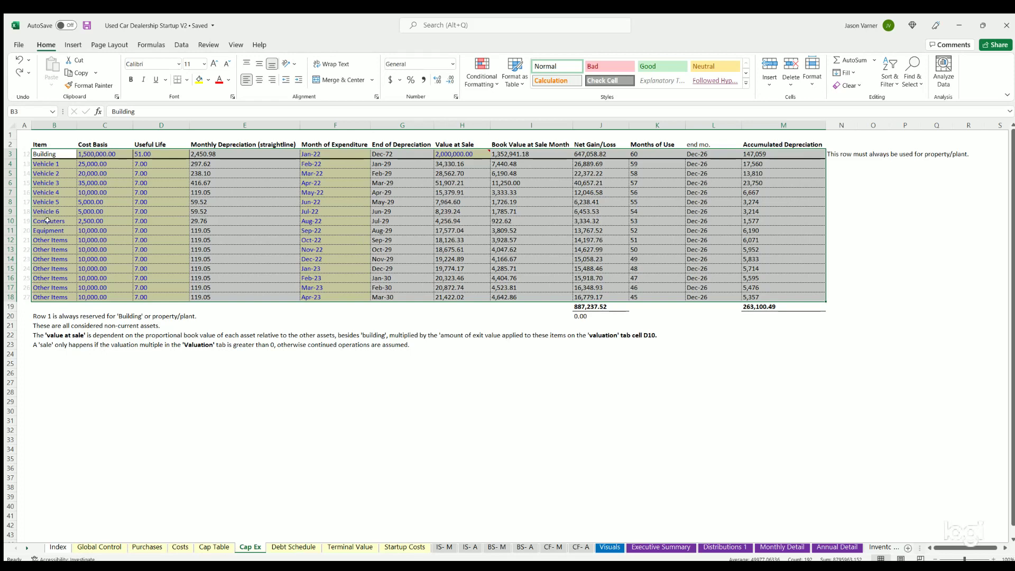
left_click_drag(53, 151, 783, 297)
left_click(48, 162)
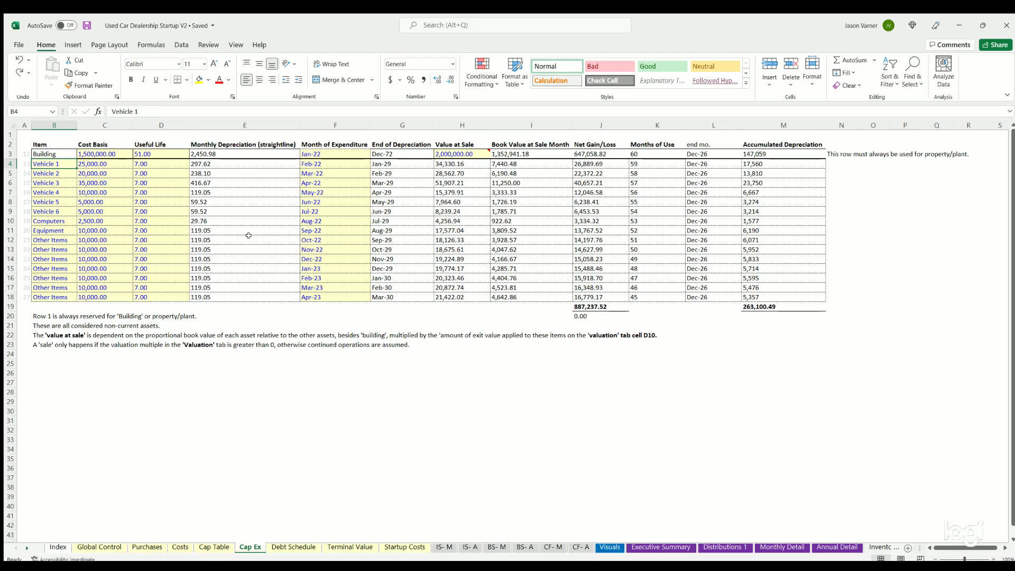
- Examine the loan inputs on the Debt Schedule sheet and the Include Terminal Value setting on the Global Control sheet
left_click(293, 547)
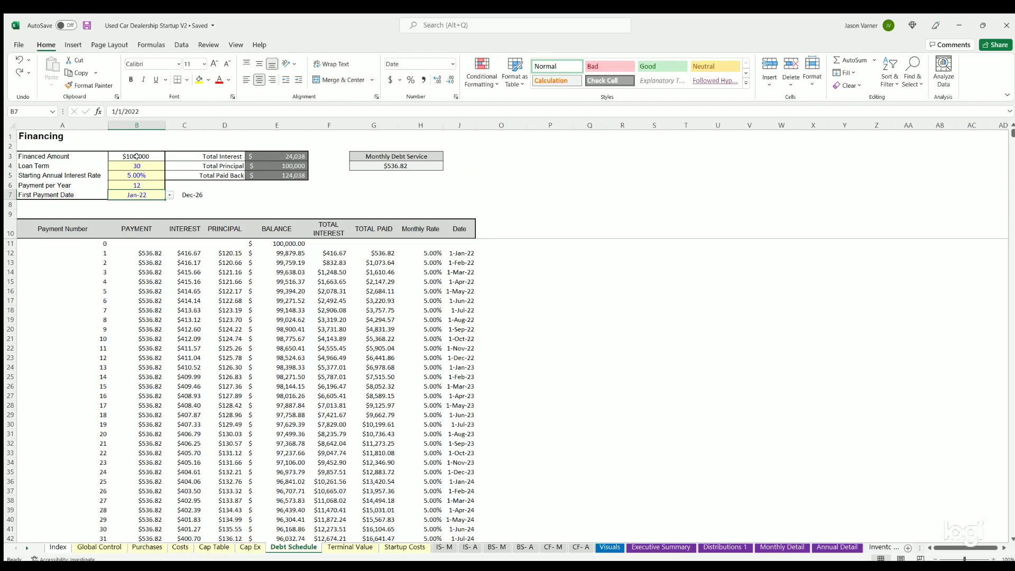
left_click(140, 156)
left_click_drag(137, 164, 137, 195)
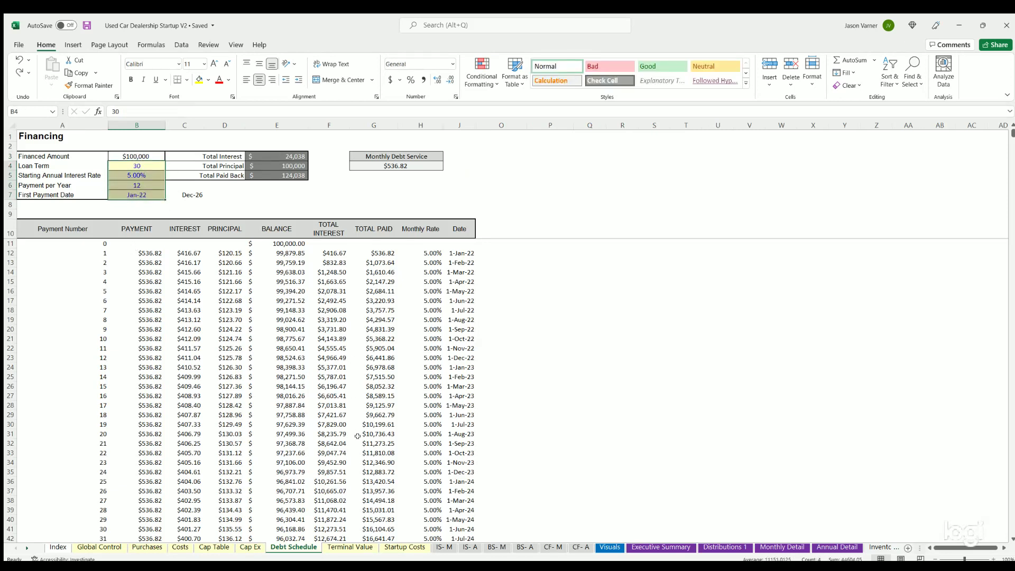
left_click(91, 547)
left_click(218, 201)
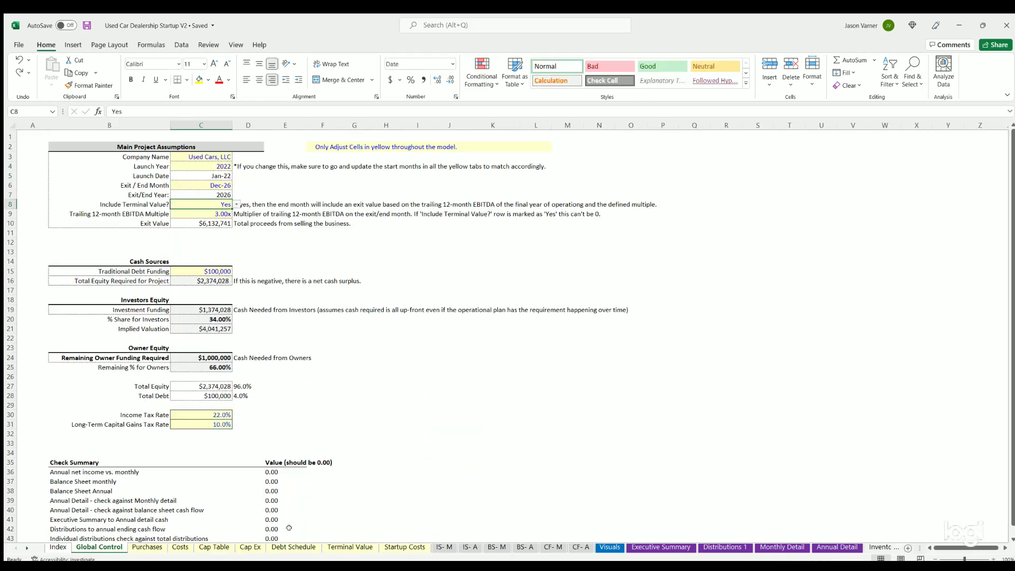
- Examine the first payment date and the payment number 60 formula on the Debt Schedule sheet
left_click(294, 547)
left_click(135, 194)
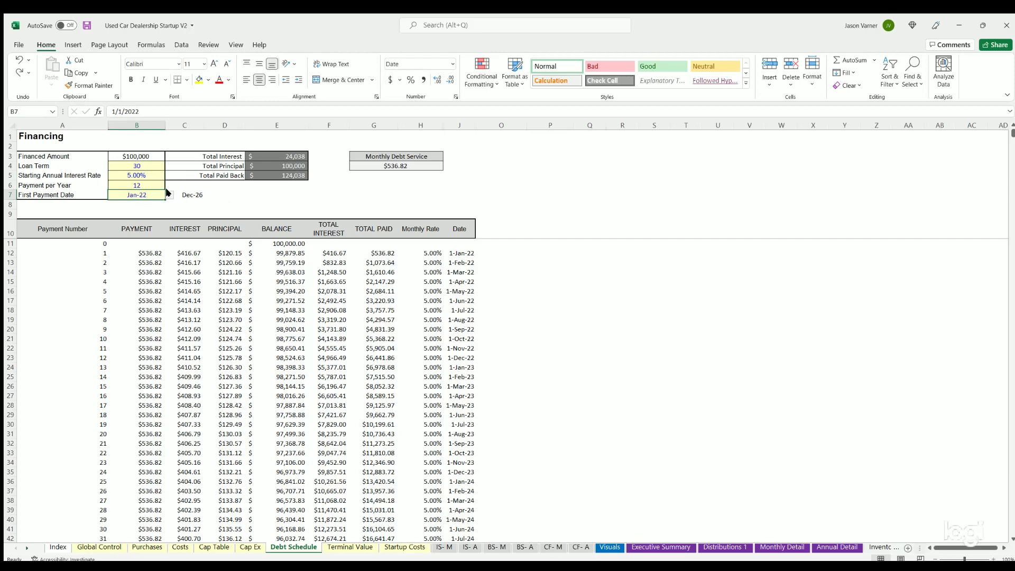
scroll(153, 323, "down", 15)
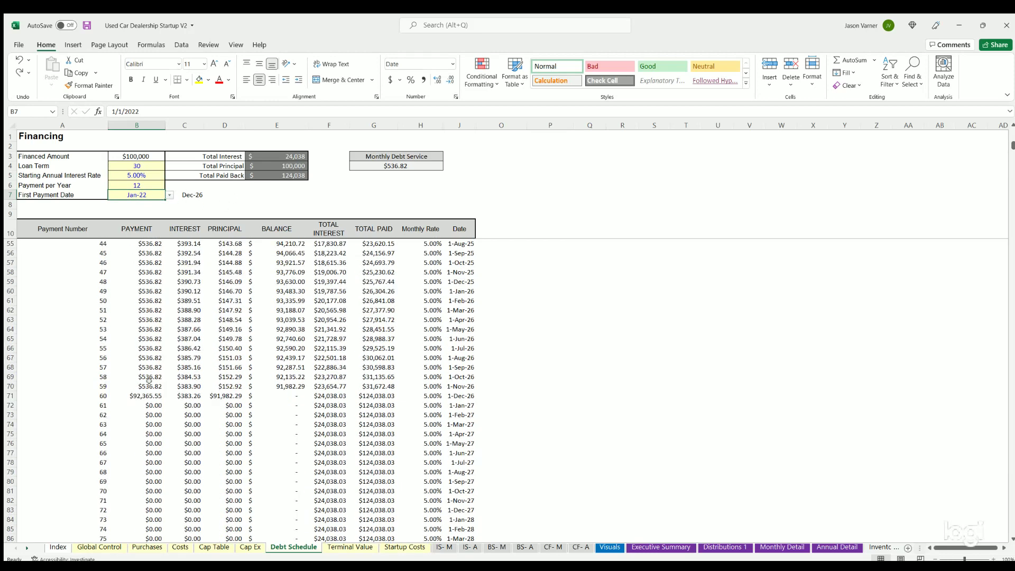
left_click(149, 395)
scroll(238, 351, "up", 15)
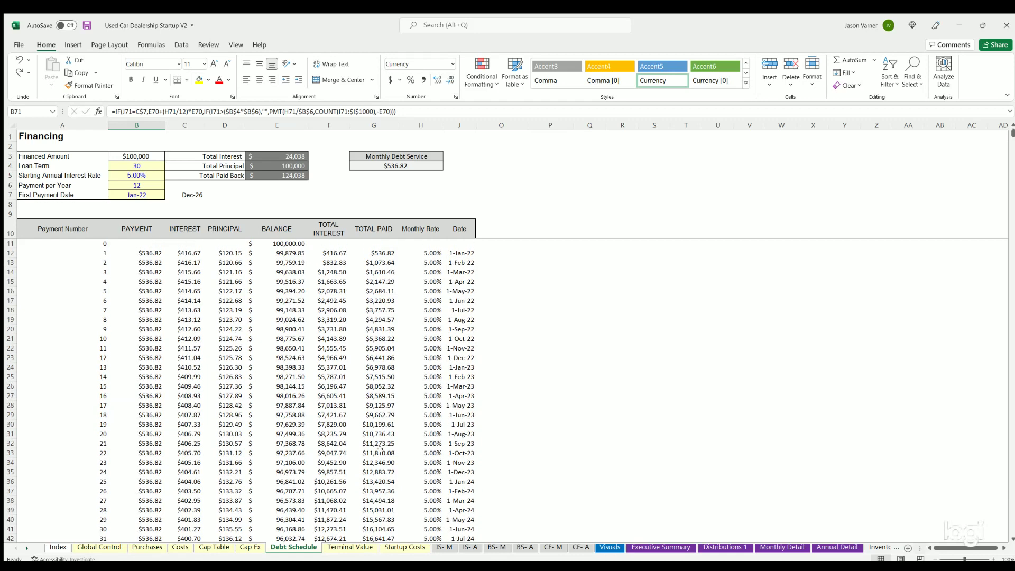
- Set % As Extraordinary Income to 100% on the Terminal Value sheet and save the workbook
left_click(347, 547)
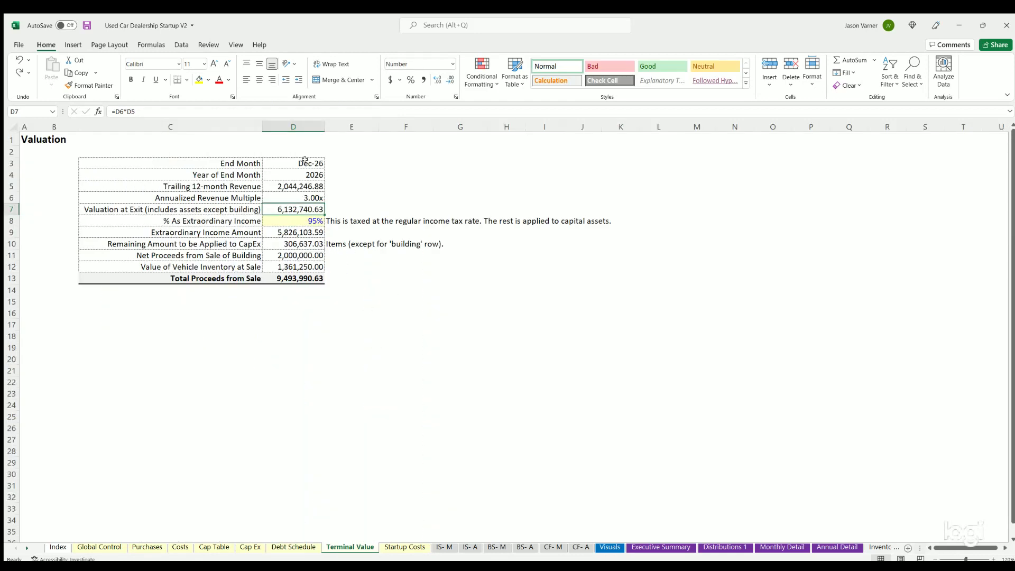
left_click(305, 218)
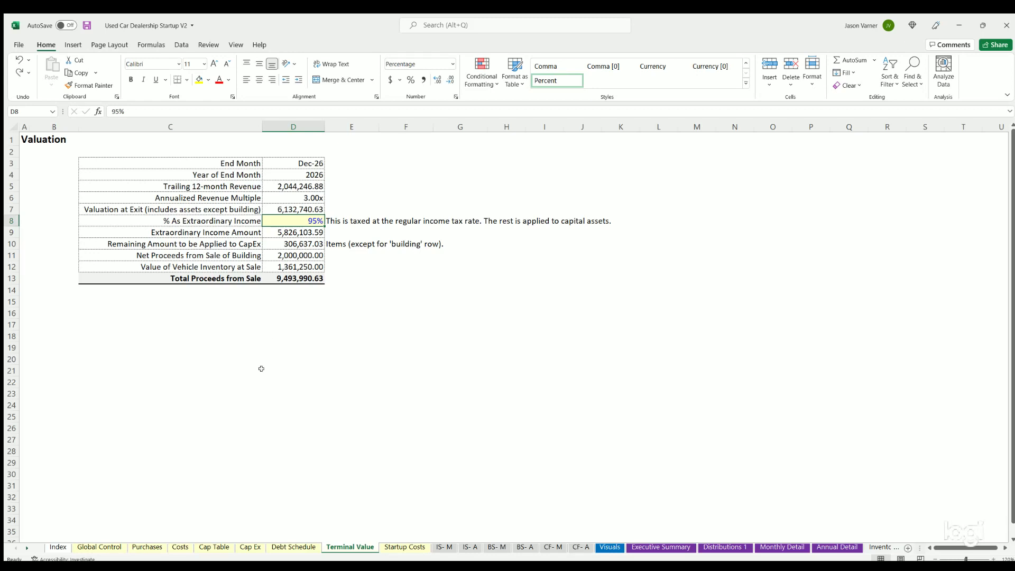
type("100")
key("Return")
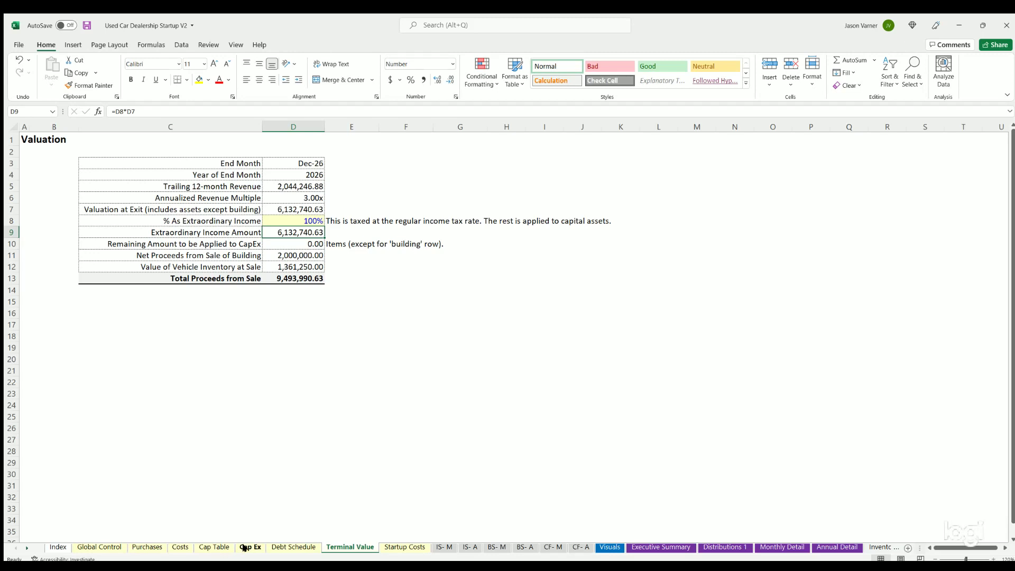
left_click(88, 25)
- Set % As Extraordinary Income to 95% in the Valuation table
left_click(305, 221)
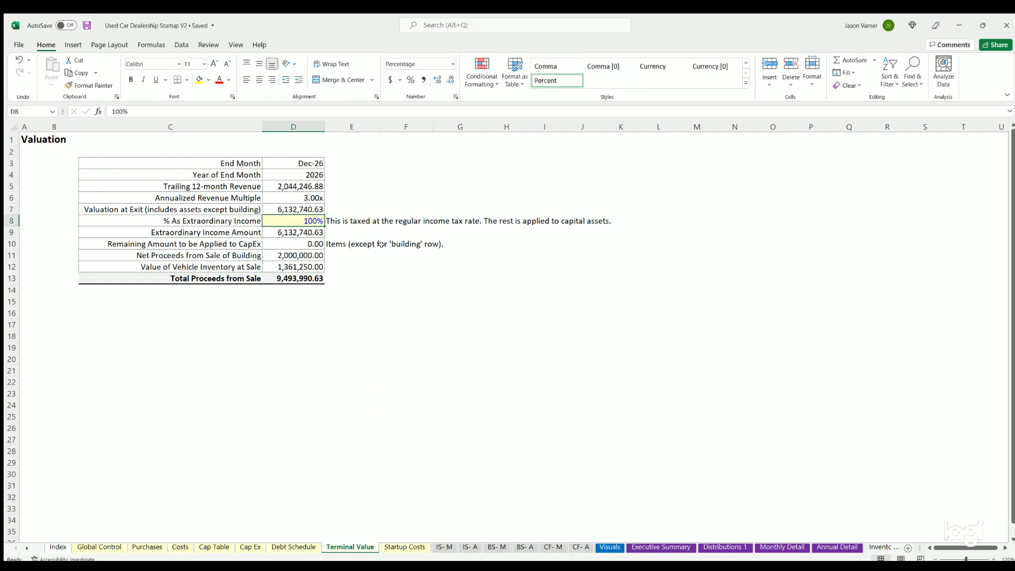
type("9+5")
key("BackSpace")
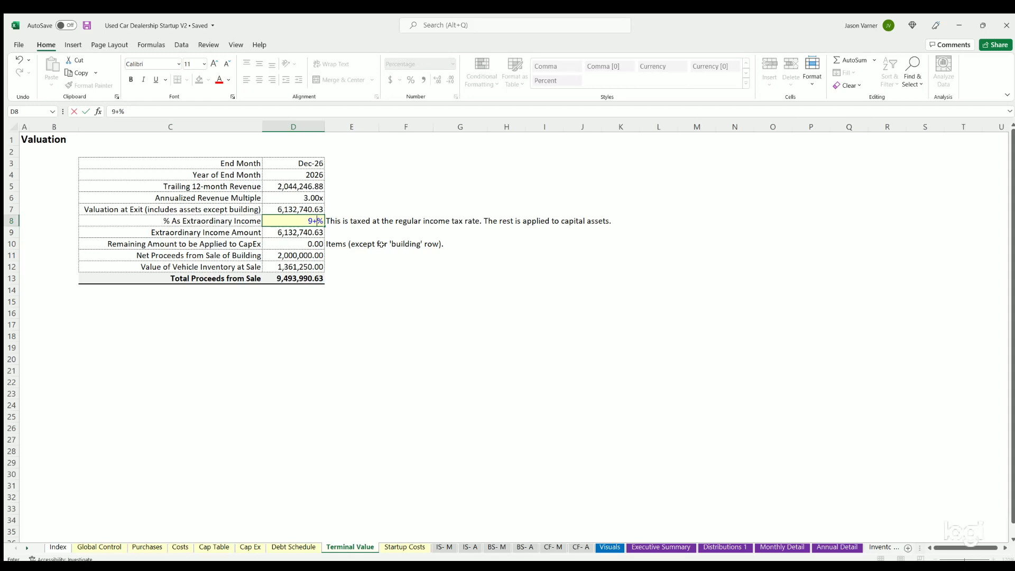
key("BackSpace")
type("5")
key("Return")
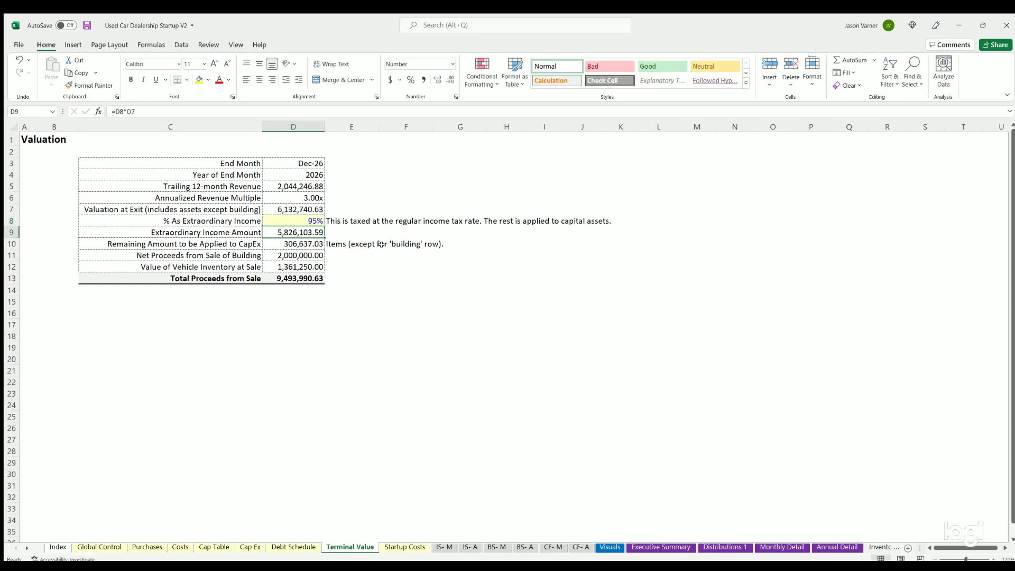
- Check the remaining amount applied to CapEx and examine the assets' book value and net gain/loss on the Cap Ex sheet
key("Down")
left_click(249, 548)
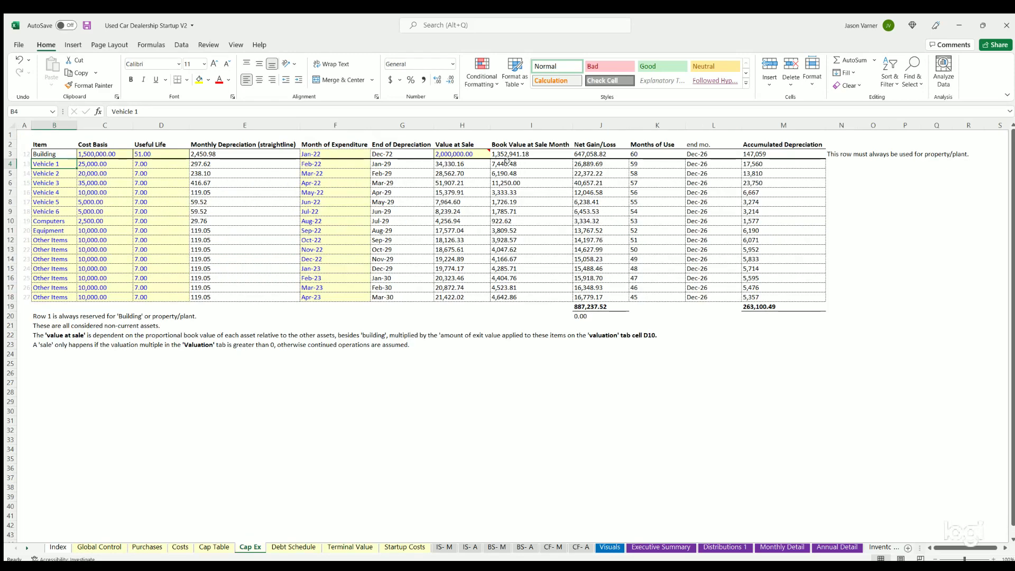
left_click(508, 163)
left_click(598, 163)
left_click_drag(595, 164, 597, 293)
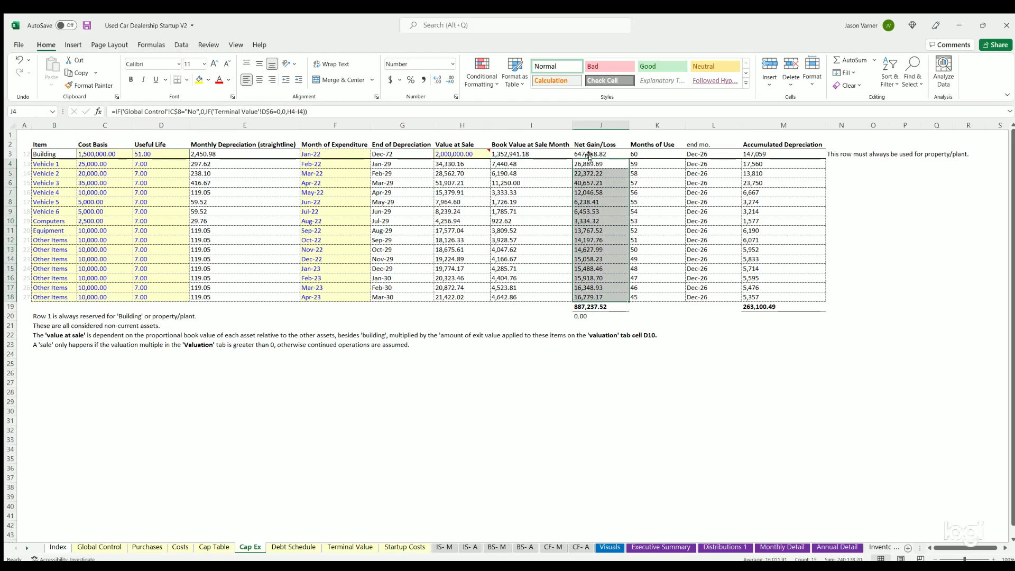
left_click(595, 186)
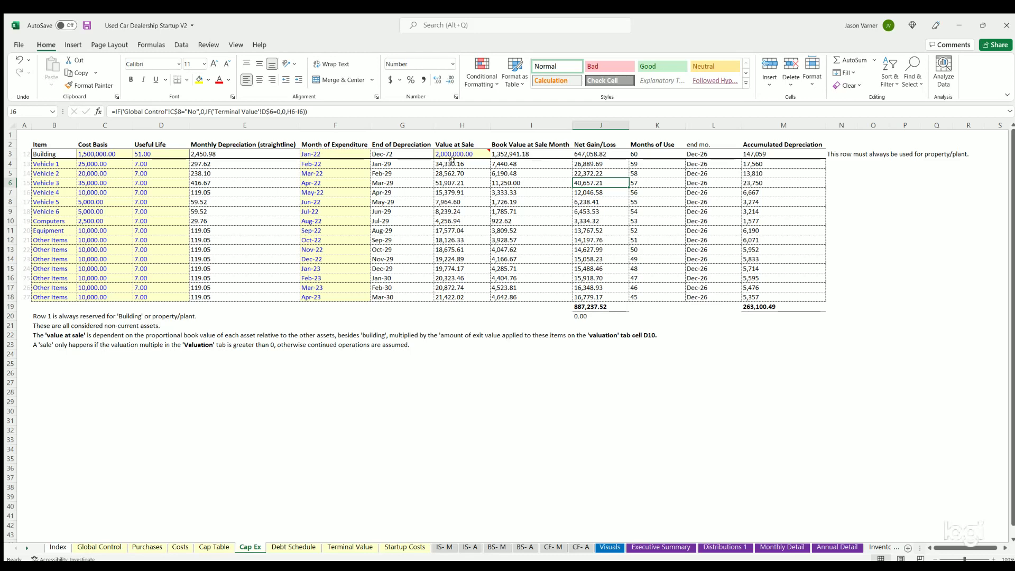
- Compare the non-building assets' value at sale and book value with their individual and total net gain/loss
left_click_drag(452, 161, 455, 298)
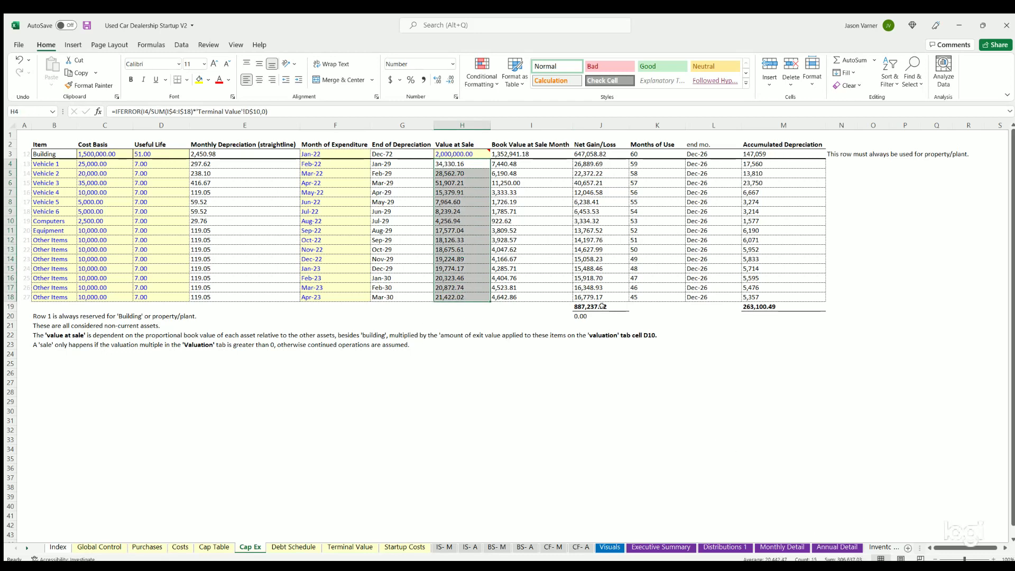
left_click(596, 307)
left_click_drag(513, 161, 513, 298)
left_click(601, 211)
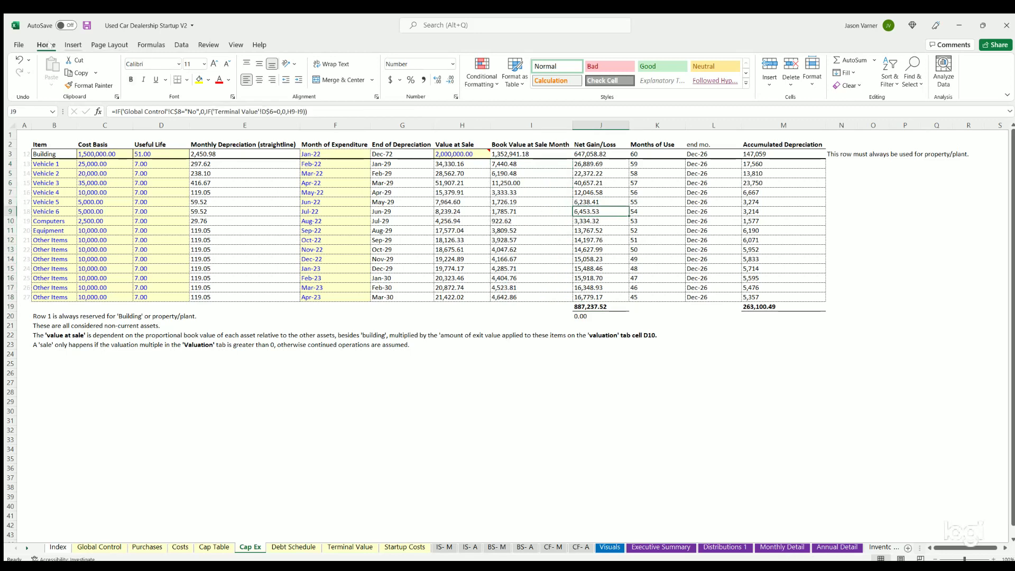
left_click(596, 259)
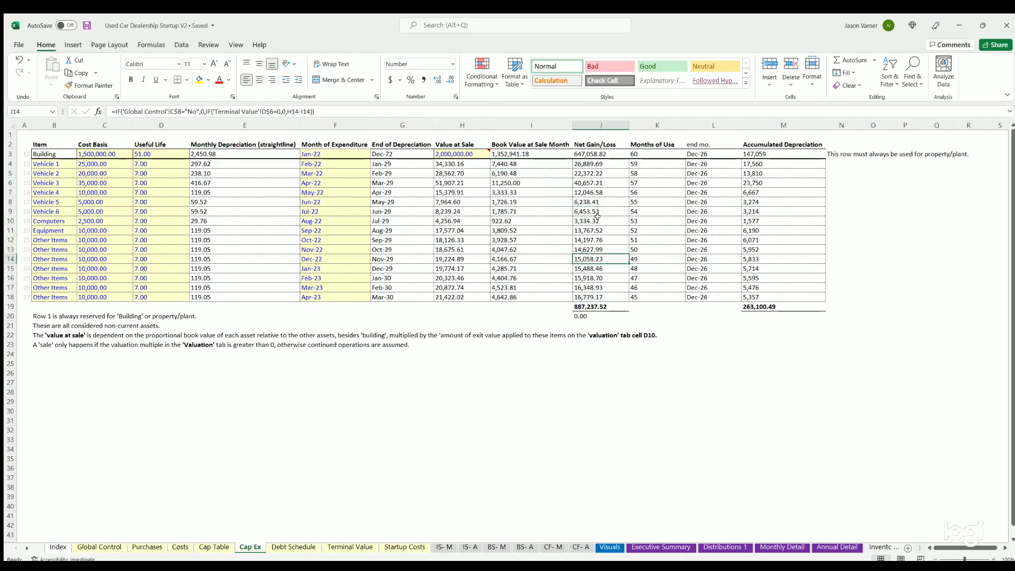
left_click(597, 220)
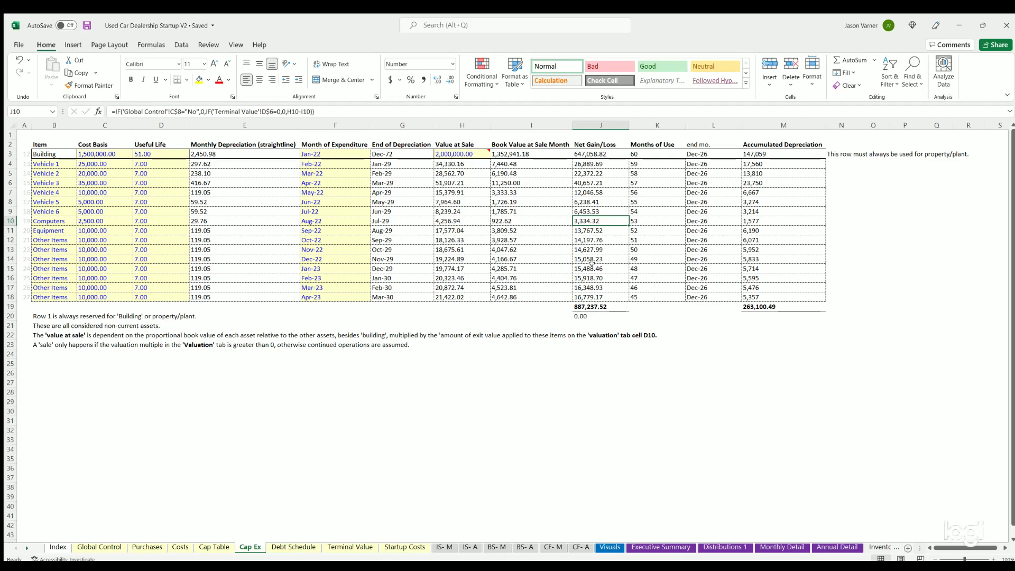
- Examine the one-time cost items and their amounts on the Startup Costs sheet
left_click(365, 548)
left_click(396, 547)
left_click_drag(123, 153, 185, 299)
left_click(111, 192)
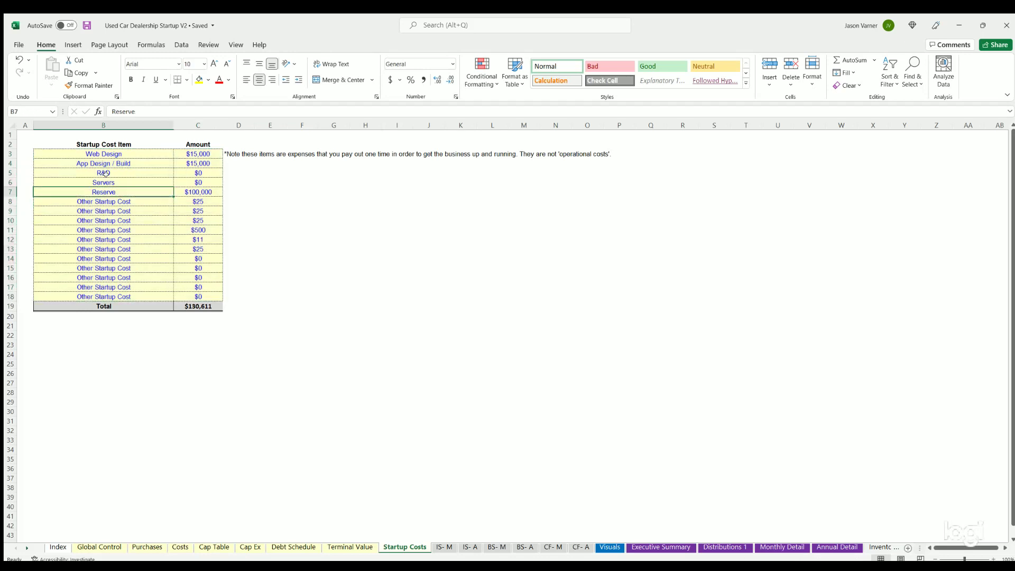
left_click_drag(105, 152, 185, 297)
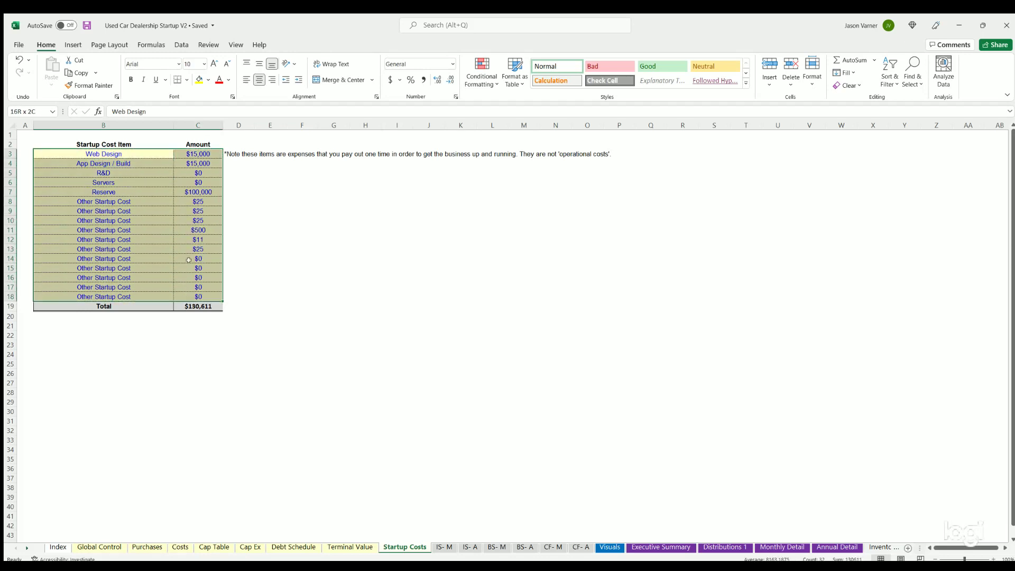
left_click(198, 153)
key("Down")
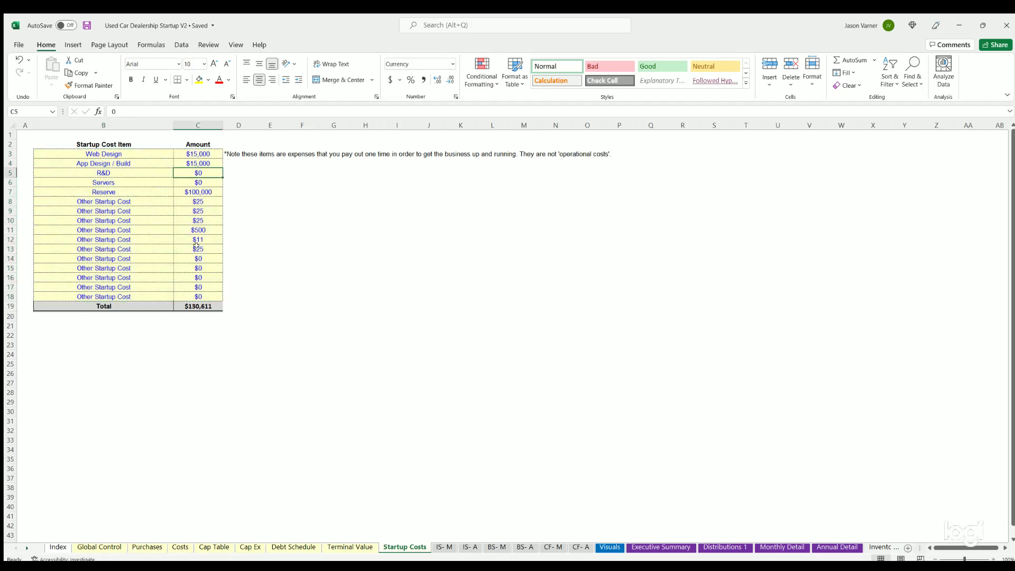
left_click(197, 259)
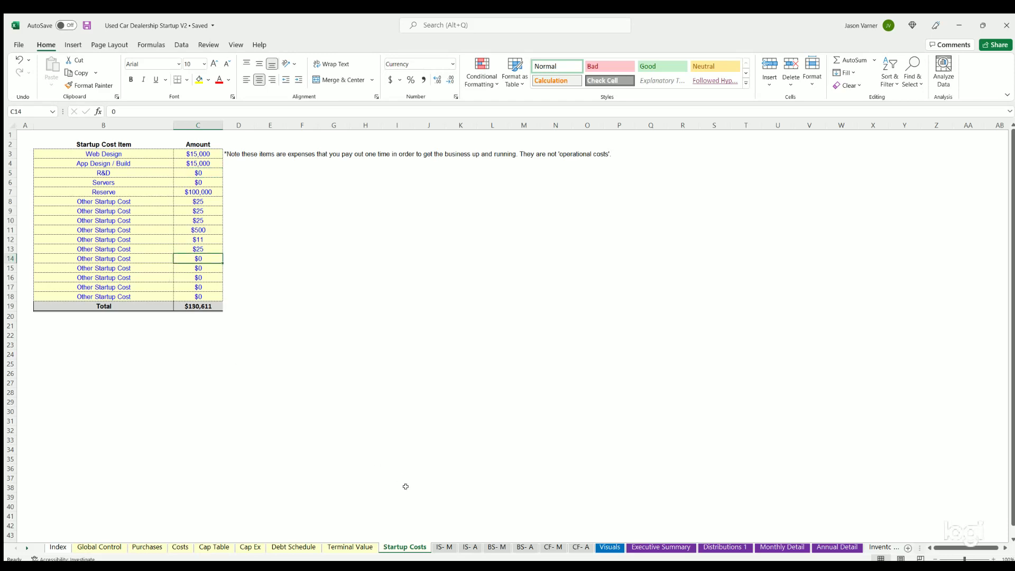
- Compare the car sales and fees revenue with the inventory-exclusive cost of goods sold on the monthly income statement
left_click(443, 547)
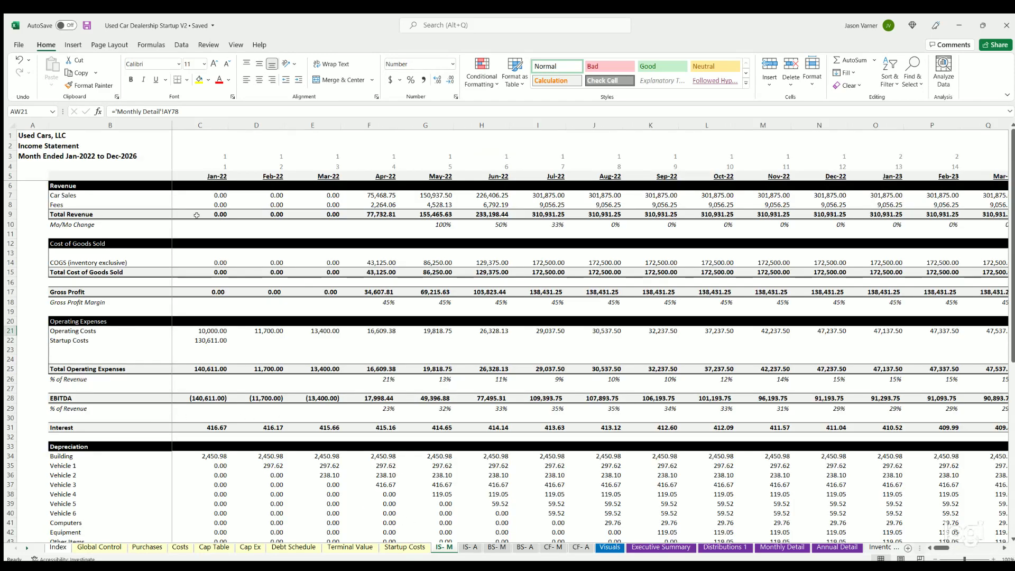
left_click_drag(106, 260, 439, 257)
left_click_drag(77, 195, 410, 204)
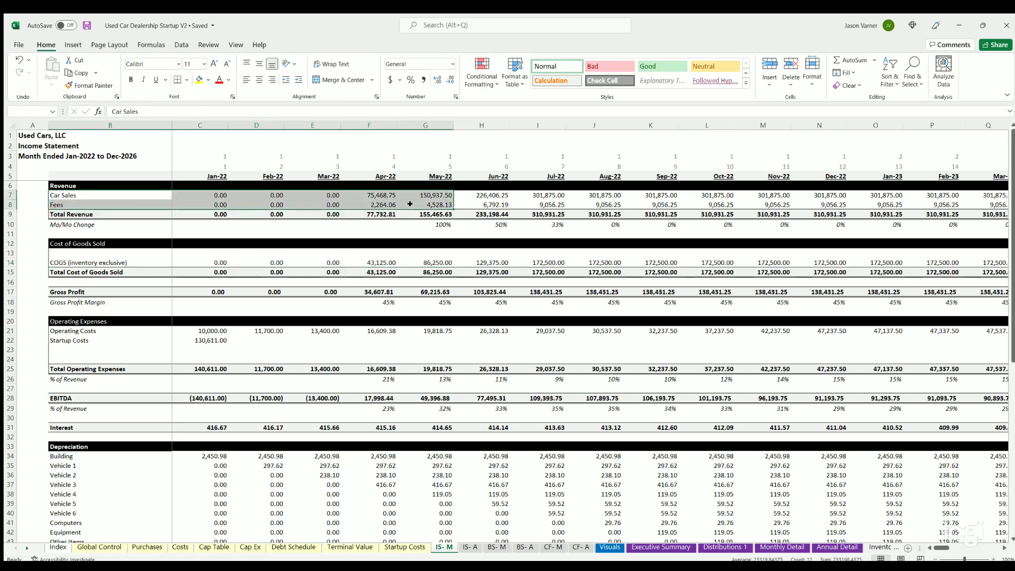
left_click(383, 260)
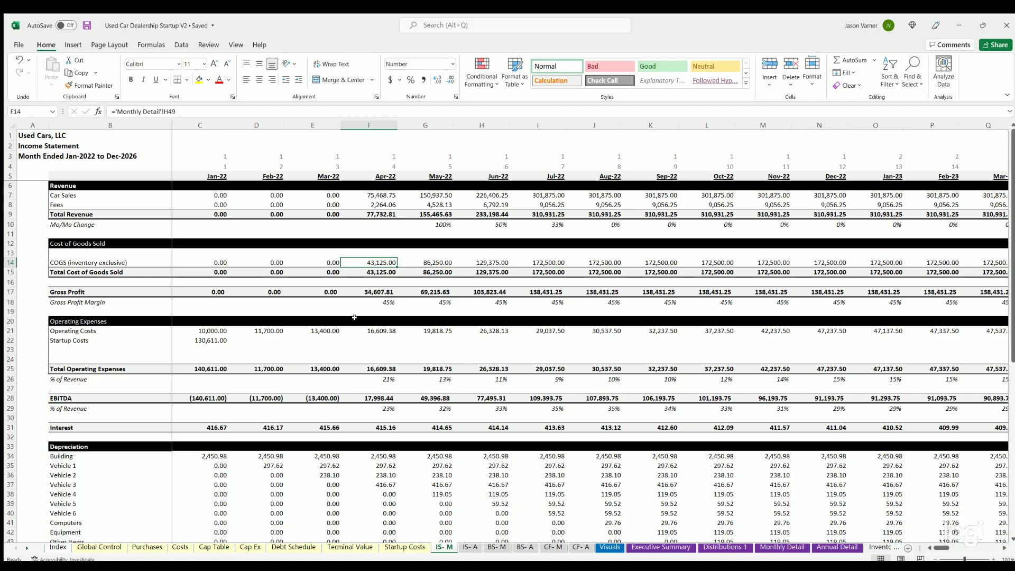
left_click(385, 194)
left_click(381, 262)
left_click(378, 196)
left_click(379, 260)
- Look through the supporting vehicle calculation sheets m1, m2, m4 and m5
left_click(27, 549)
left_click(27, 548)
left_click(27, 549)
left_click(27, 548)
left_click(27, 549)
left_click(27, 549)
left_click(27, 549)
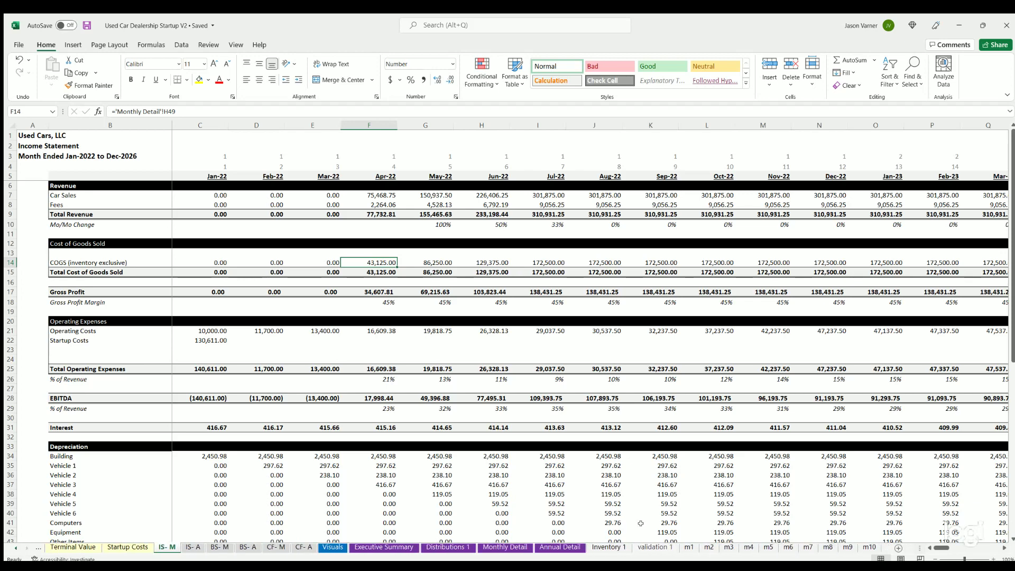
left_click(690, 547)
left_click(709, 548)
left_click(746, 547)
left_click(768, 547)
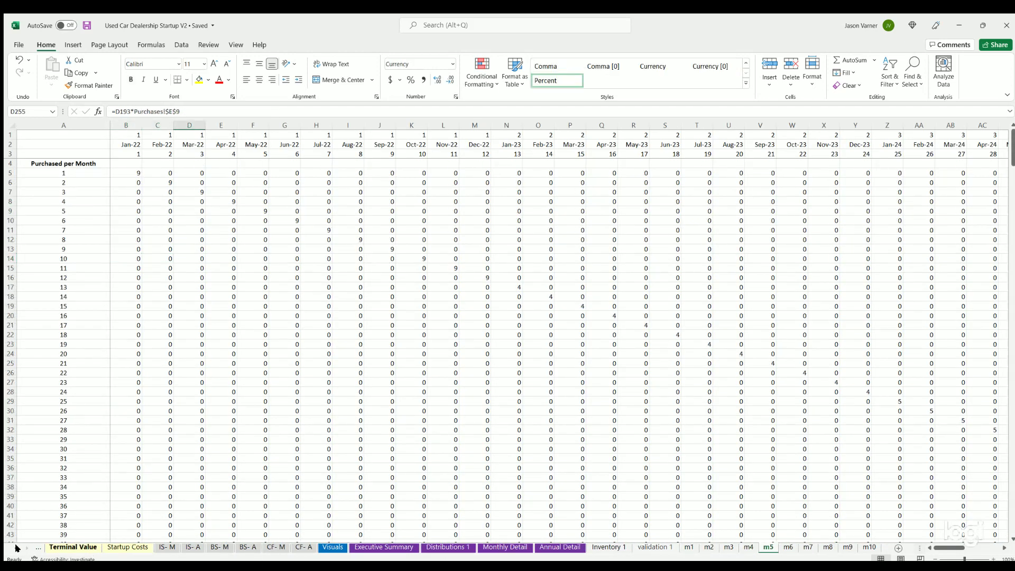
- Return to the monthly income statement and examine April 2022 gross profit and the first seven months of EBITDA
left_click(167, 547)
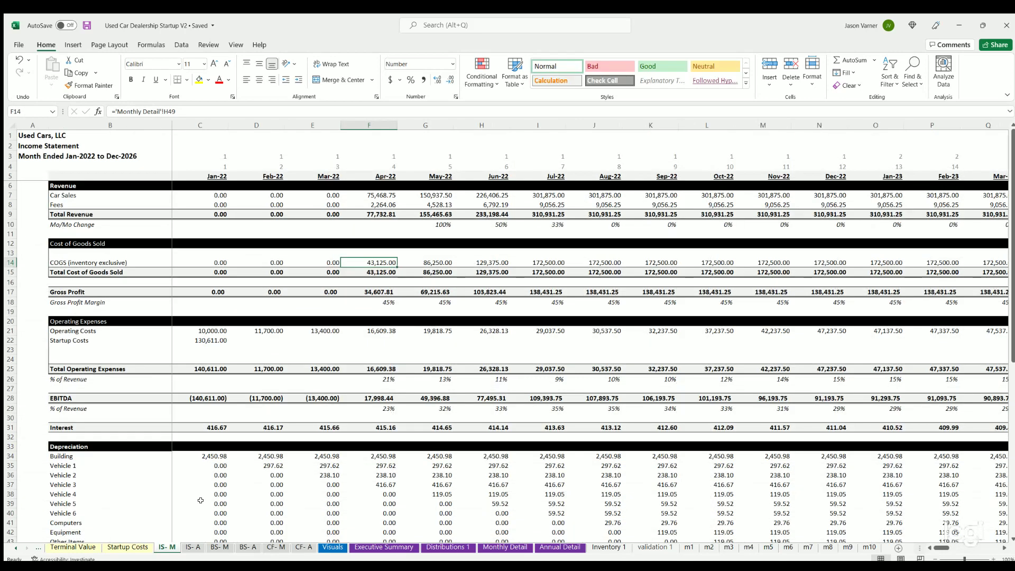
left_click(376, 291)
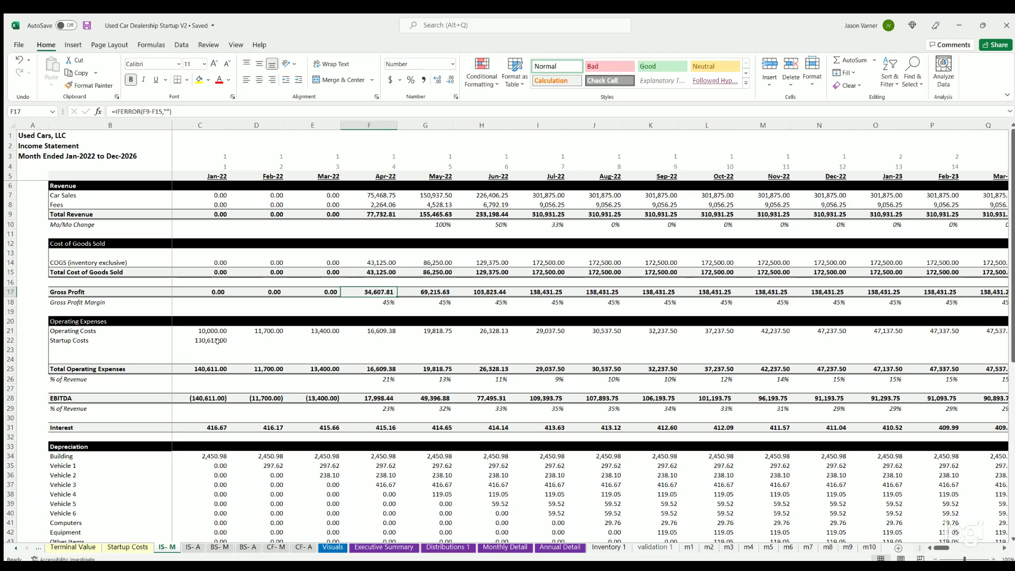
scroll(217, 345, "down", 4)
left_click_drag(182, 292, 550, 292)
scroll(385, 325, "down", 7)
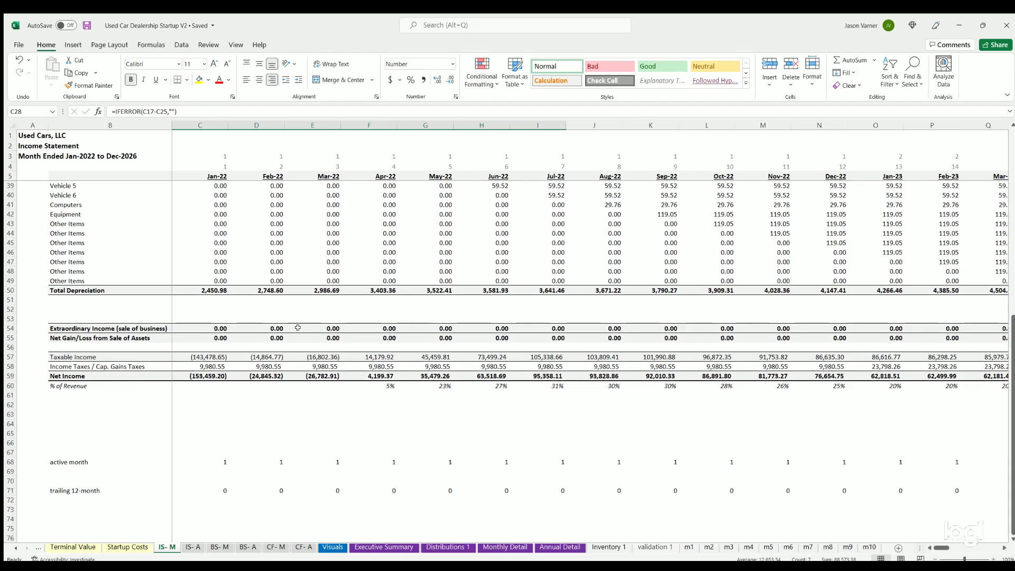
- Examine the income and capital gains taxes and the net income for December 2026 on the monthly income statement
left_click_drag(942, 548, 992, 548)
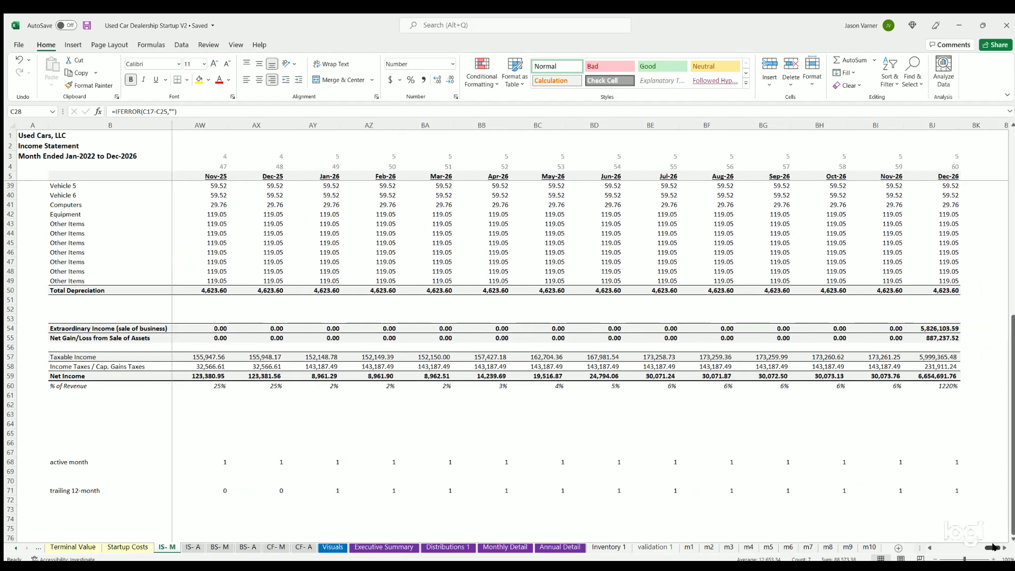
left_click(934, 367)
left_click(934, 376)
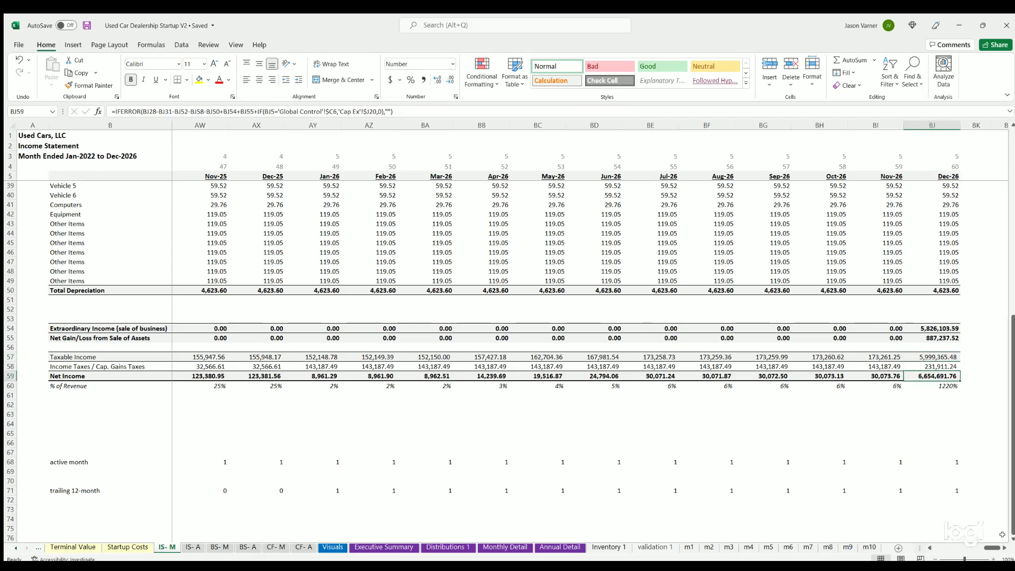
left_click_drag(992, 548, 938, 548)
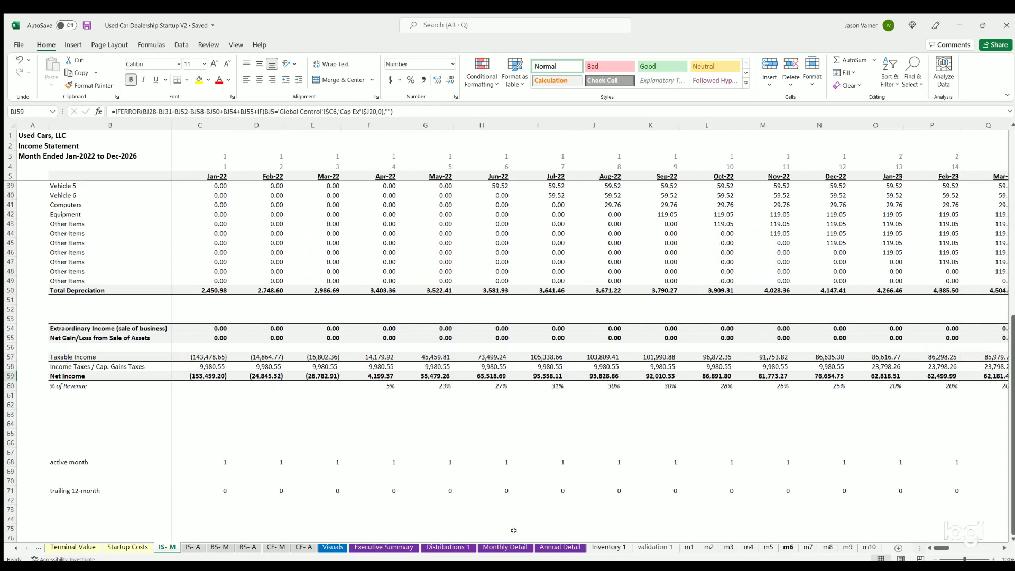
- Review the annual income statement down to its net income row
left_click(188, 548)
scroll(182, 479, "down", 12)
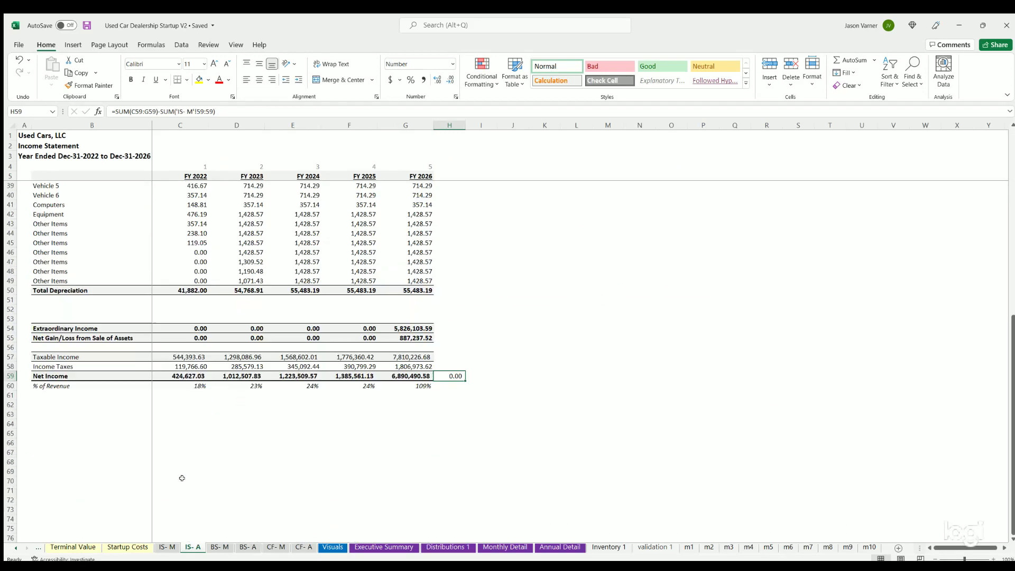
scroll(181, 479, "up", 12)
- Examine January 2022 cash and the January to July 2022 inventory on the monthly balance sheet
left_click(216, 547)
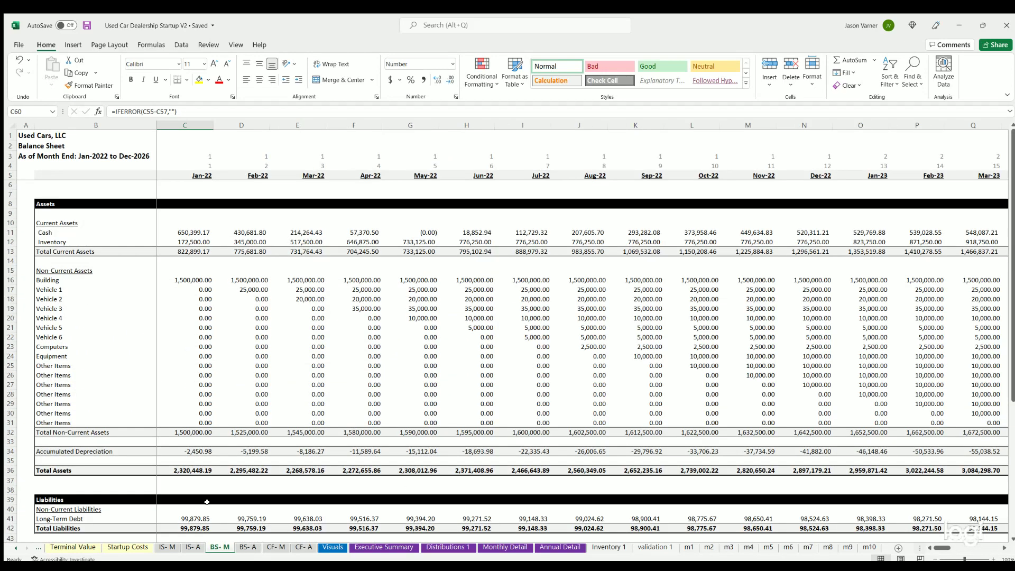
left_click(178, 231)
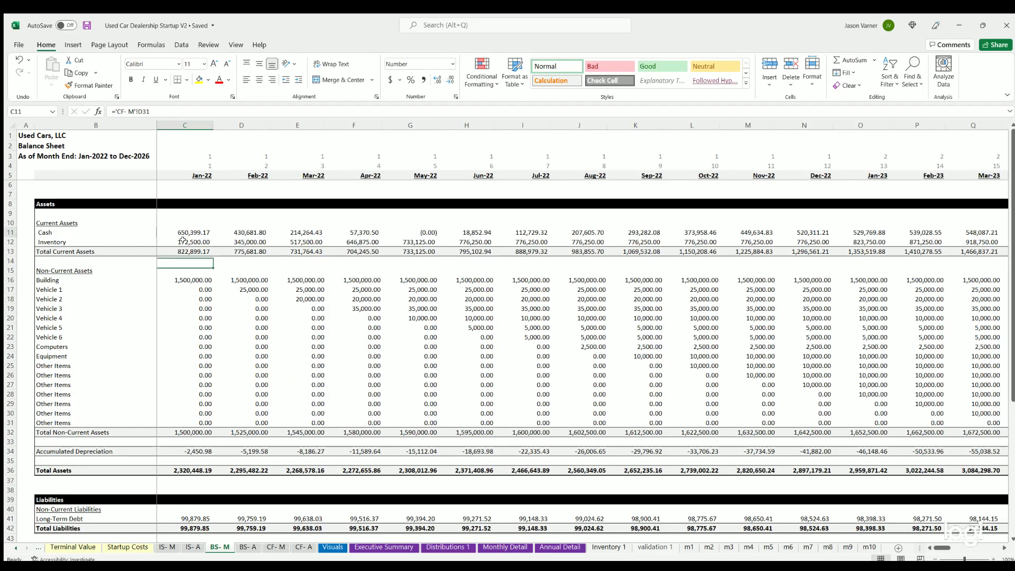
left_click(184, 241)
left_click_drag(494, 241, 535, 242)
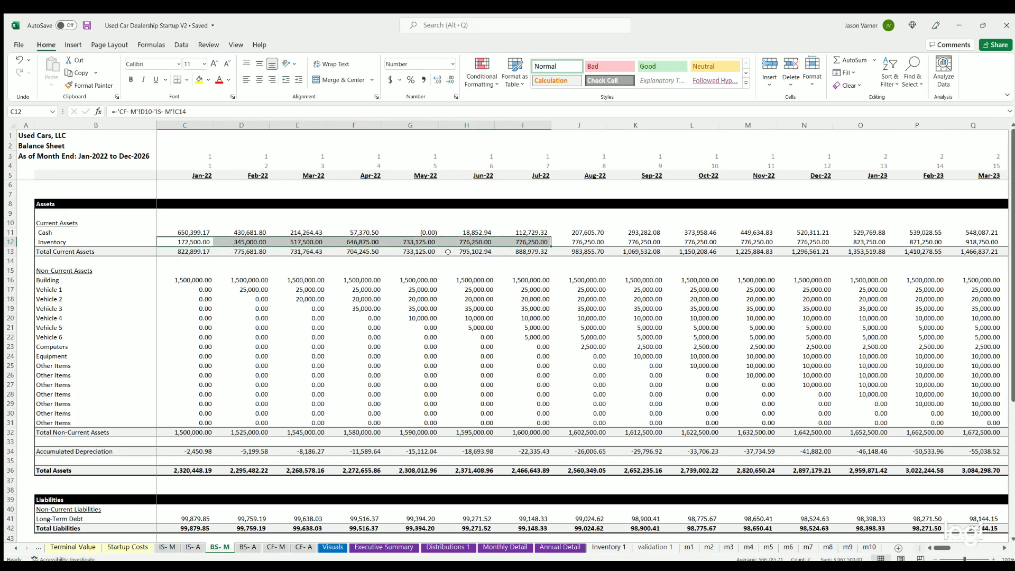
- Review the time-on-lot percentages for vehicle type 1 and the vehicles purchased per month on the Purchases sheet
left_click(16, 548)
left_click(16, 548)
left_click(147, 547)
left_click_drag(189, 330, 183, 434)
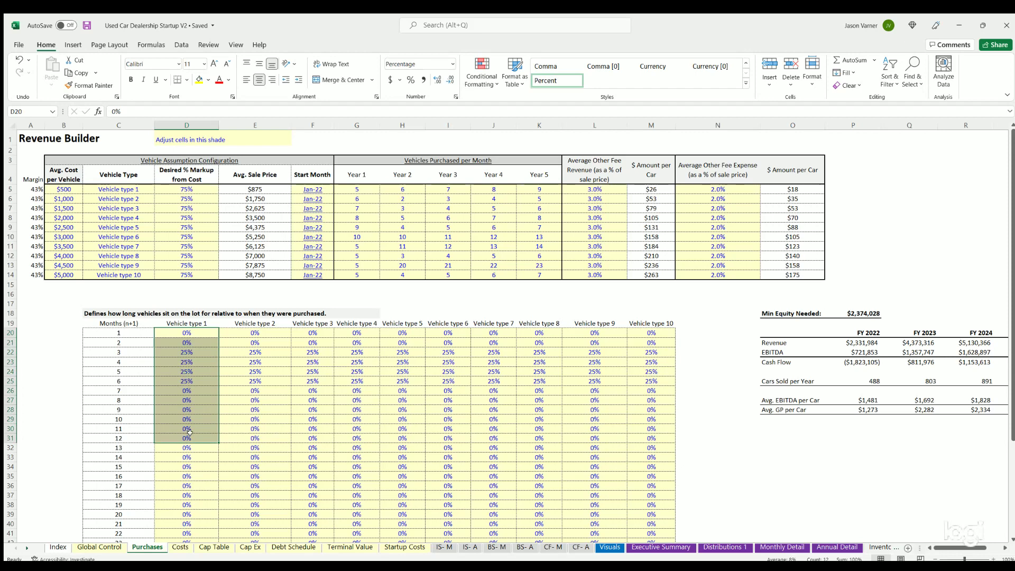
left_click_drag(357, 189, 540, 274)
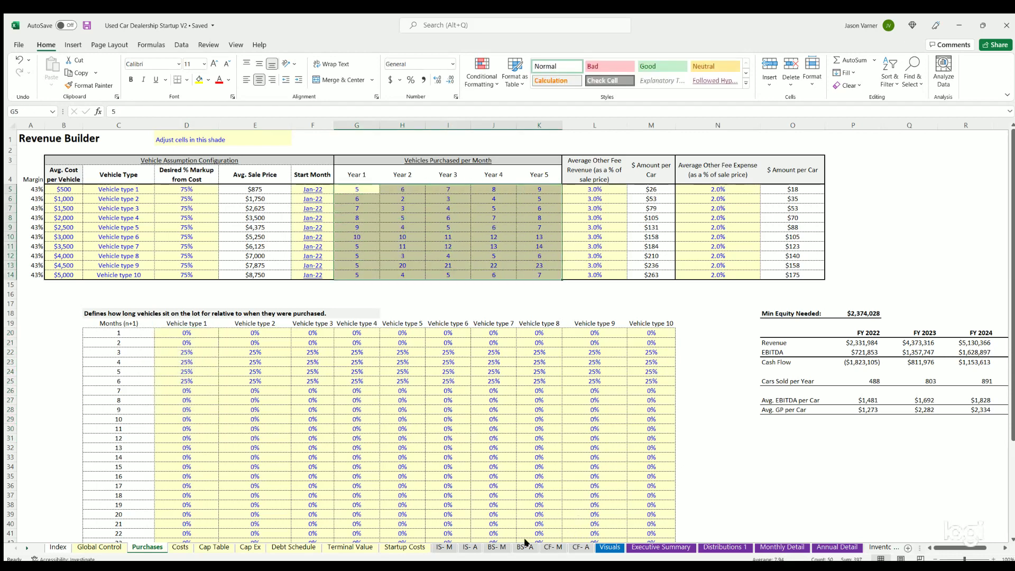
- Return to the monthly balance sheet and inspect the inventory formulas from January to March 2022
left_click(499, 548)
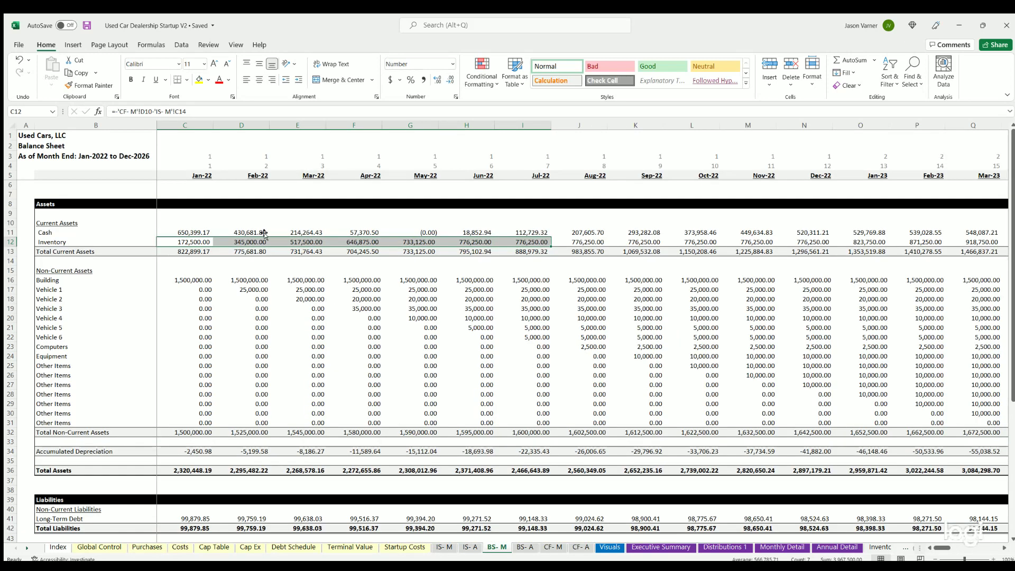
left_click(211, 241)
key("Right")
key("Right")
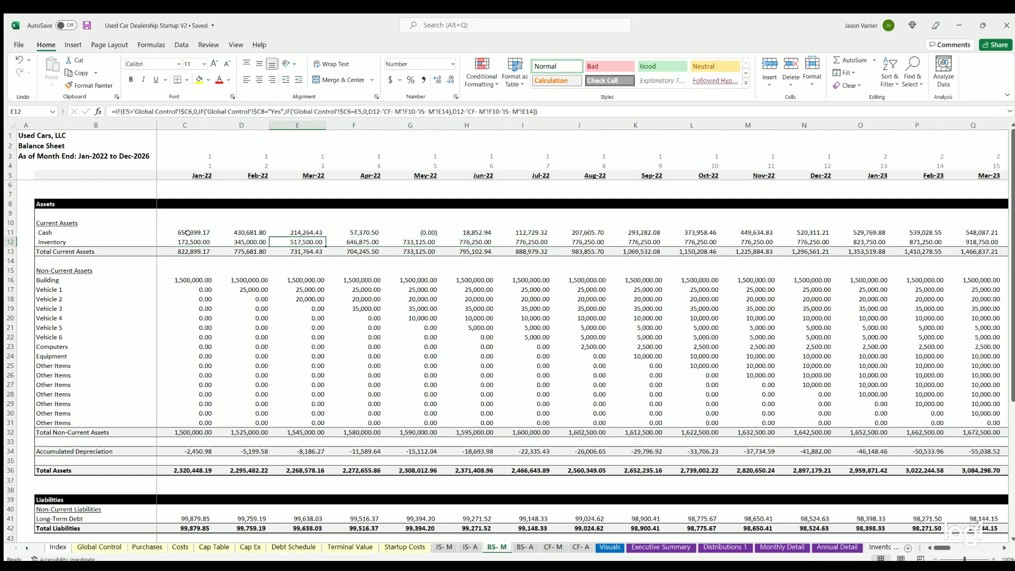
- Review the non-current assets, accumulated depreciation and long-term debt on the monthly balance sheet
left_click_drag(209, 281, 653, 423)
scroll(423, 370, "down", 4)
left_click_drag(191, 346, 332, 348)
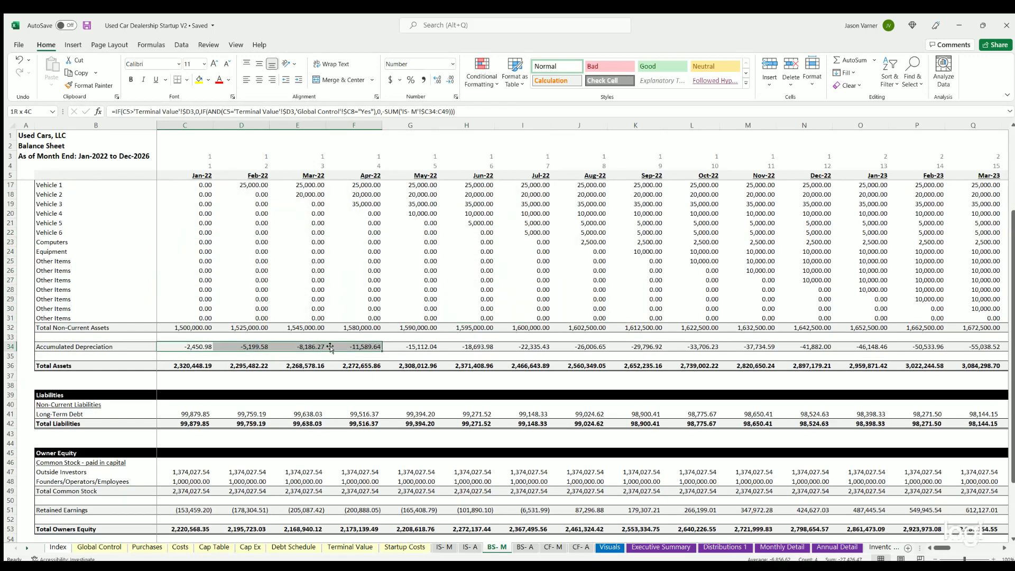
scroll(202, 307, "down", 4)
left_click_drag(194, 307, 371, 307)
left_click(374, 307)
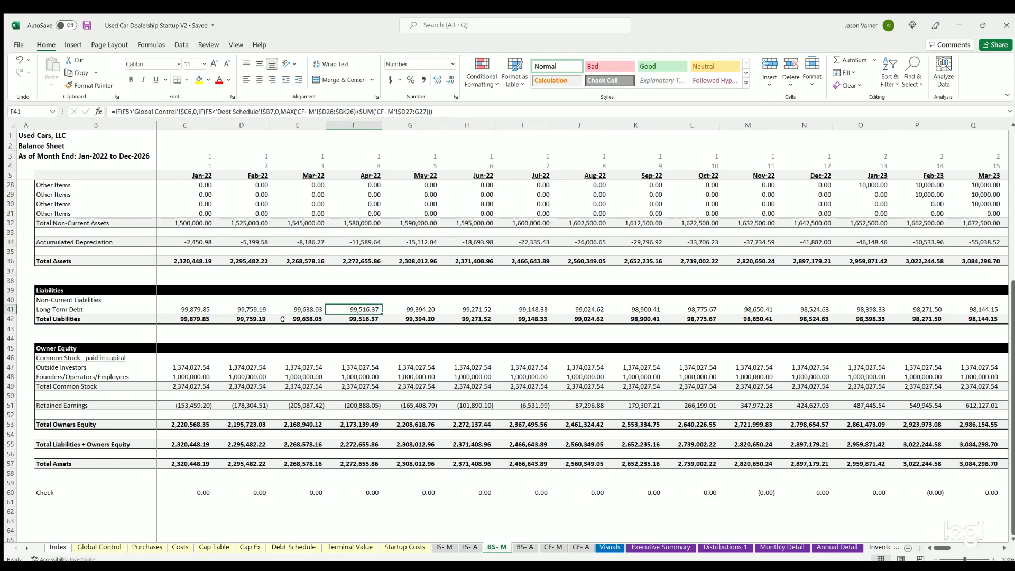
- Examine the investor and founder paid-in capital, retained earnings and total owners equity on the monthly balance sheet
scroll(283, 319, "down", 4)
left_click(188, 260)
key("Down")
left_click(188, 260)
left_click(81, 259)
key("Down")
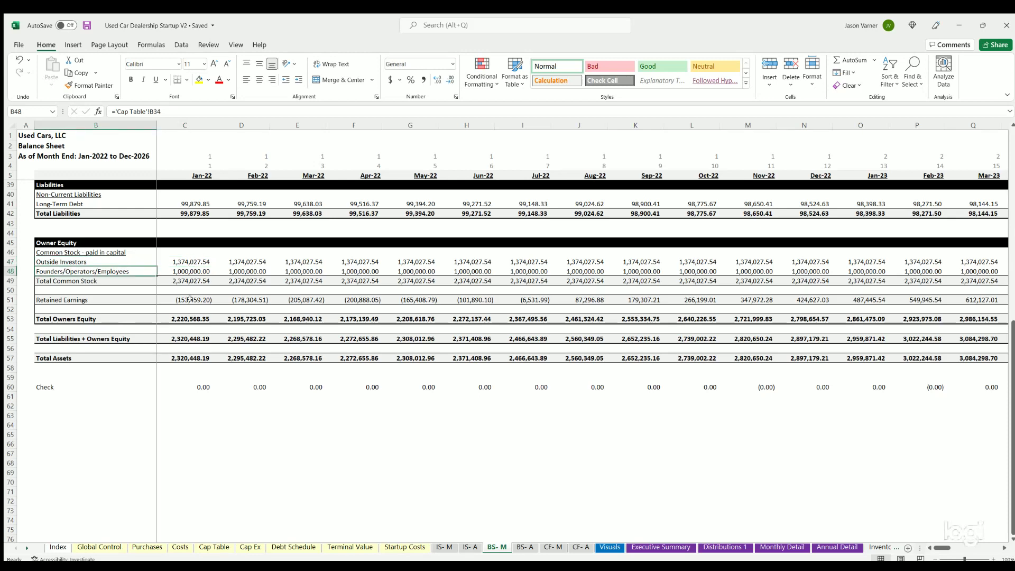
left_click_drag(190, 299, 529, 299)
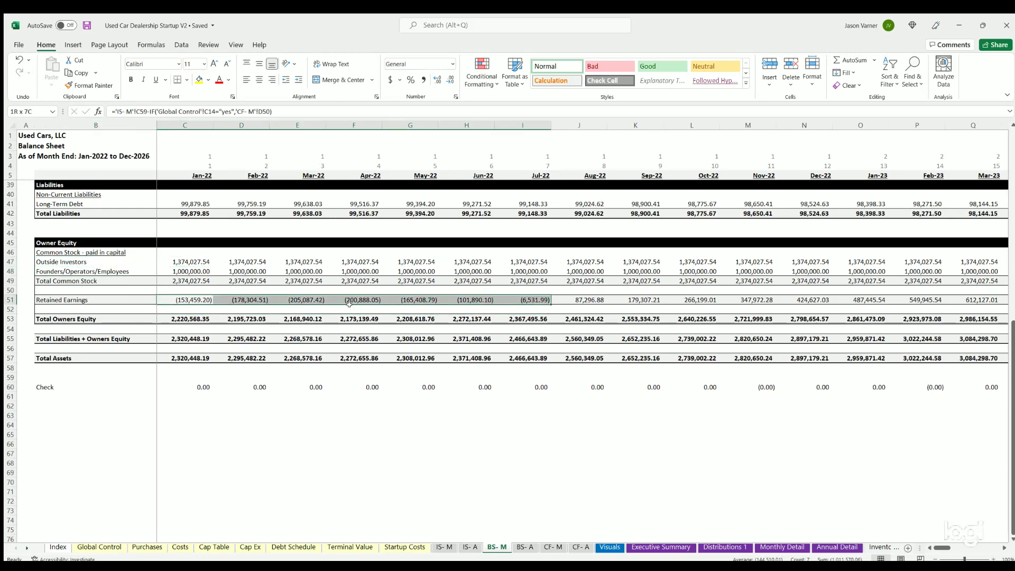
left_click_drag(185, 318, 317, 319)
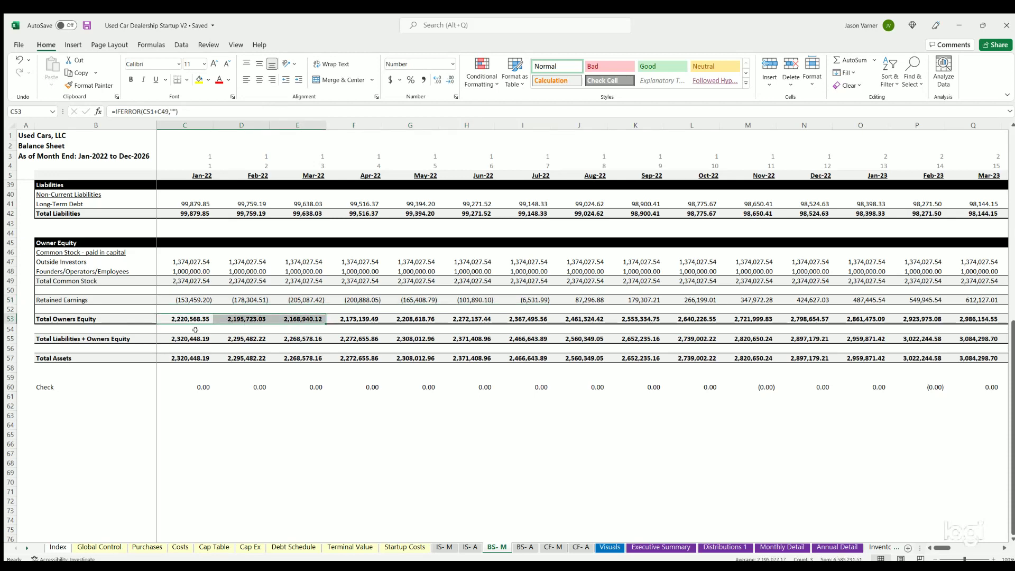
- Compare total liabilities plus owners equity with total assets and inspect the monthly balance sheet's check row
left_click(189, 340)
left_click_drag(201, 358, 402, 360)
left_click_drag(196, 386, 312, 387)
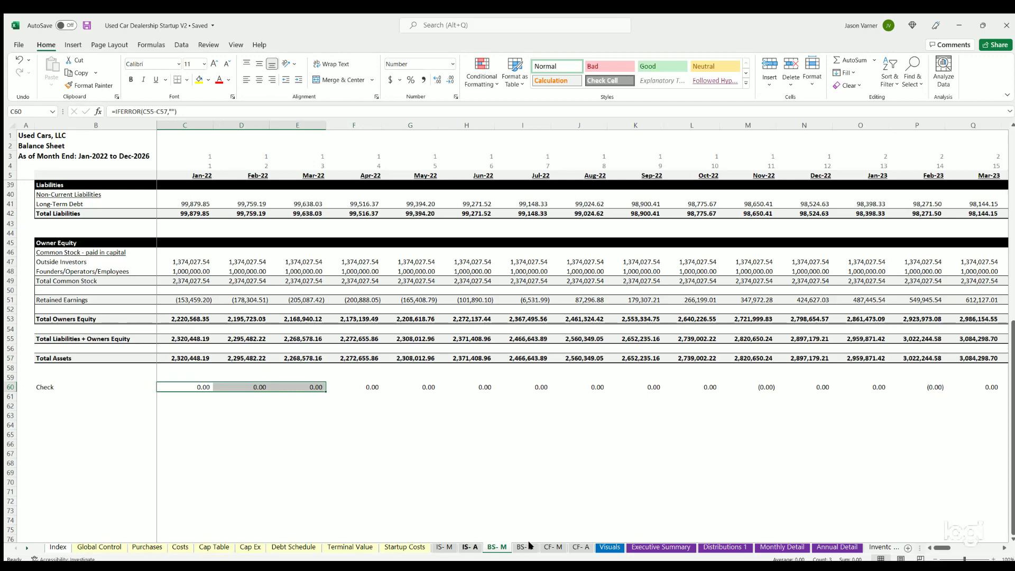
- Review the assets, liabilities and owner equity on the annual balance sheet
left_click(531, 546)
scroll(187, 317, "down", 12)
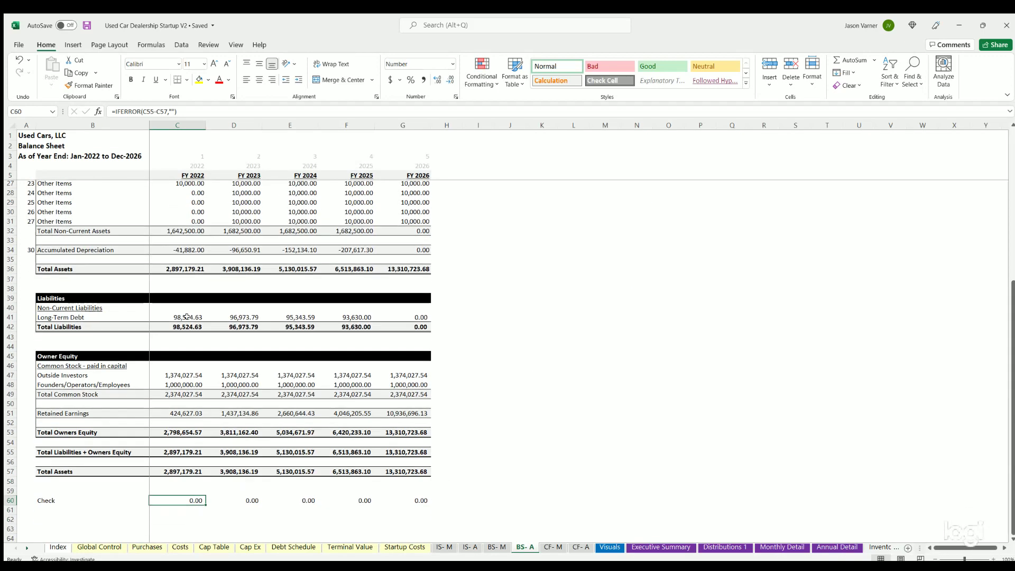
scroll(528, 462, "up", 12)
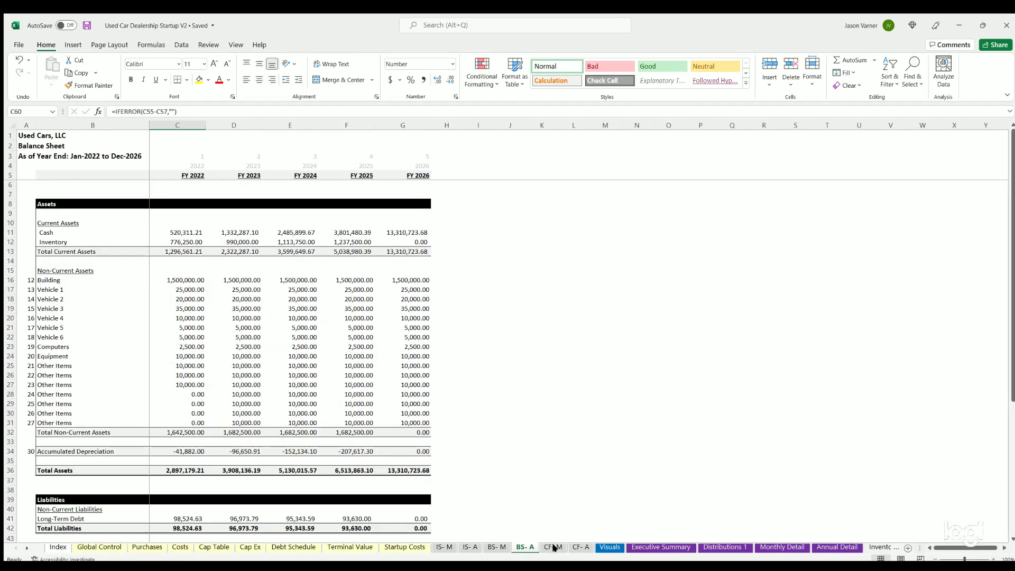
- Examine the customer receipts and the payments for goods sold on the monthly cash flow statement
left_click(553, 547)
left_click_drag(68, 213, 392, 213)
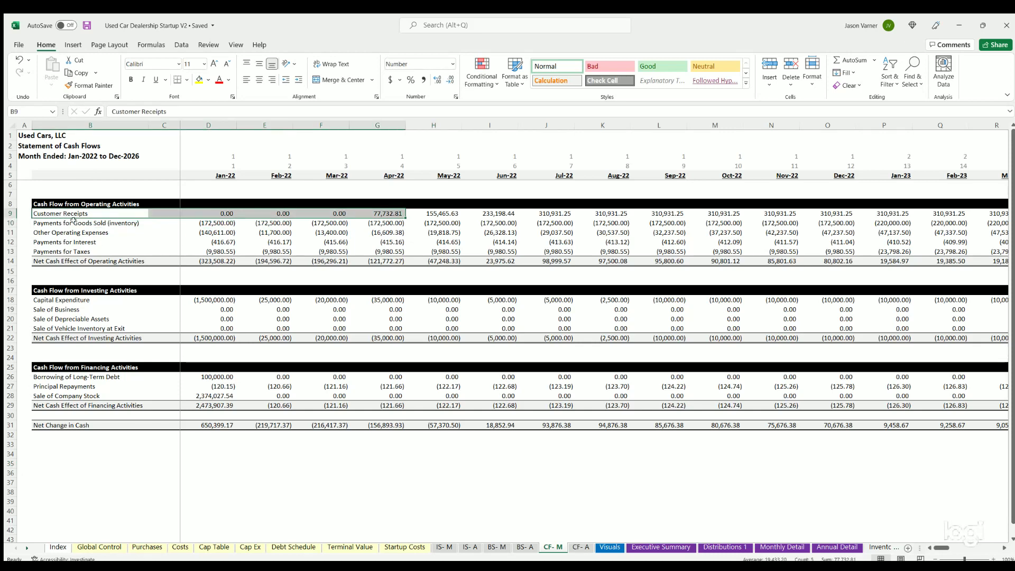
left_click(73, 220)
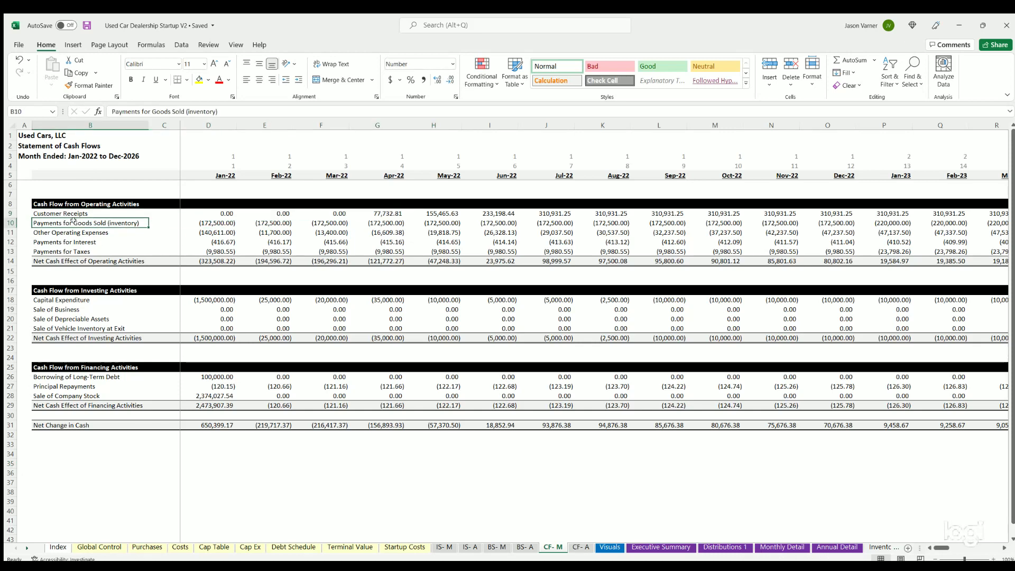
left_click(212, 221)
key("Right")
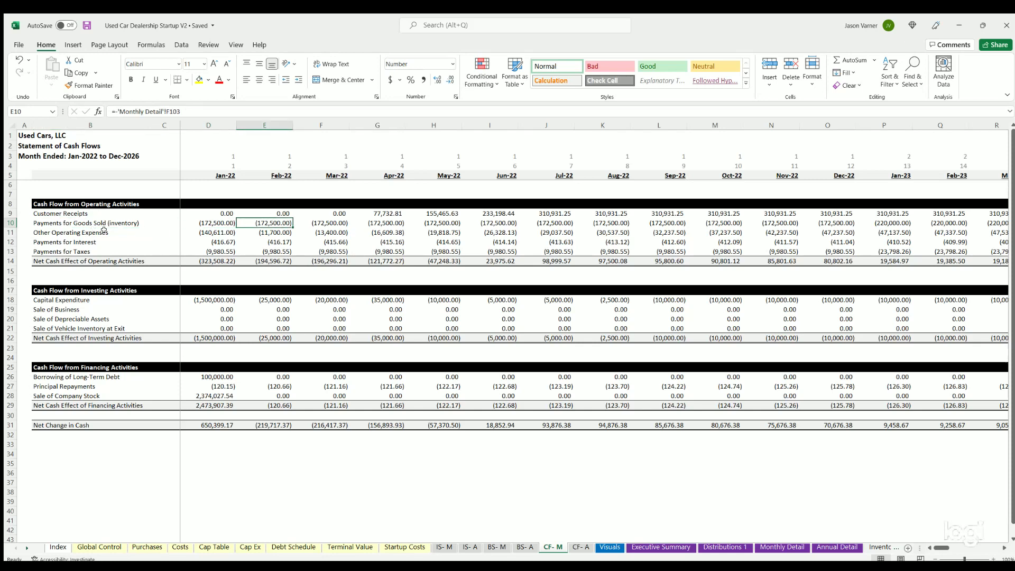
- Review other operating expenses, interest and tax payments, and the net cash effect of operating activities
left_click(212, 231)
left_click(214, 239)
key("shift+Right")
key("shift+Right")
key("shift+Right")
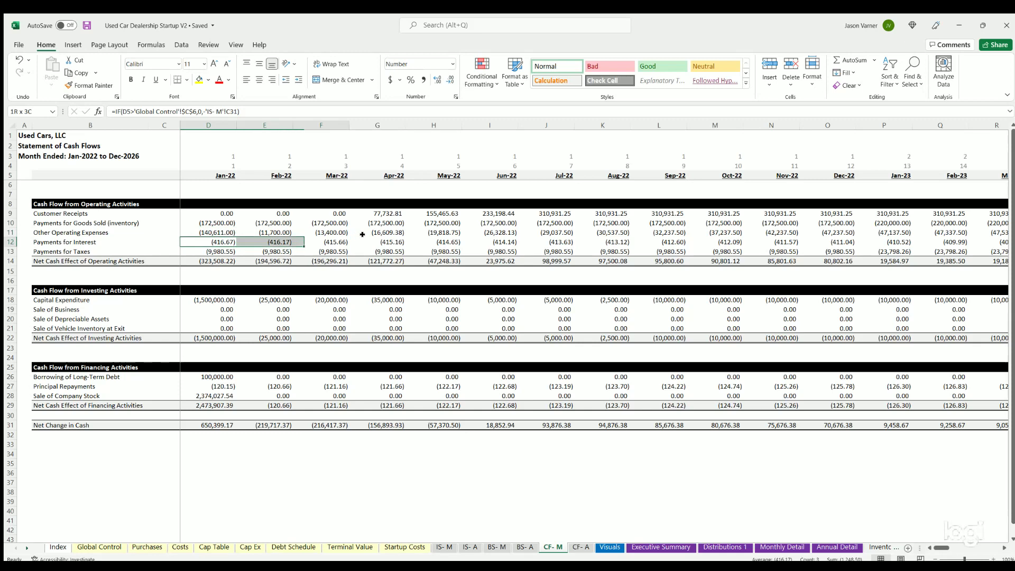
left_click(217, 252)
left_click(225, 261)
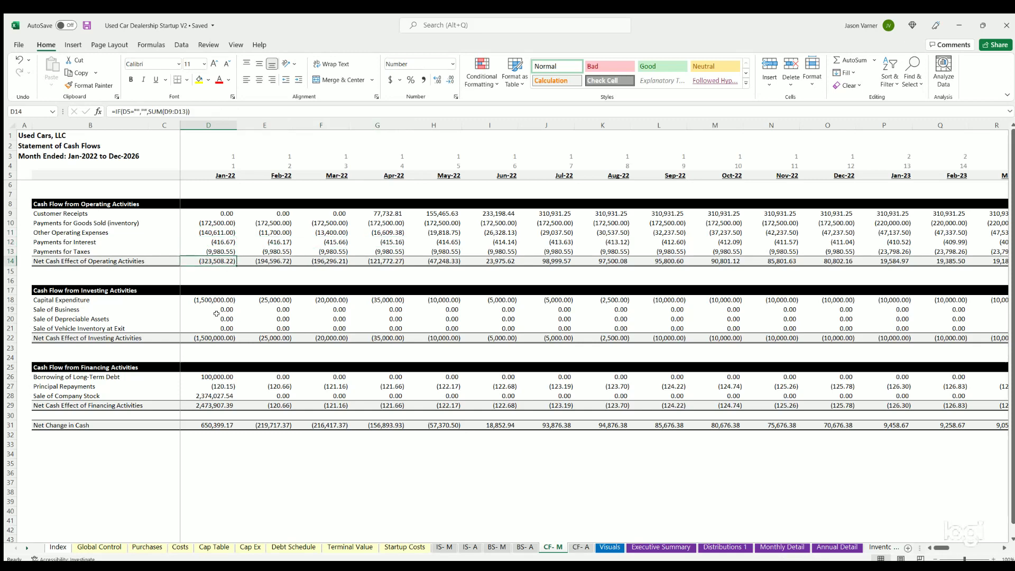
key("shift+Right")
key("shift+Right")
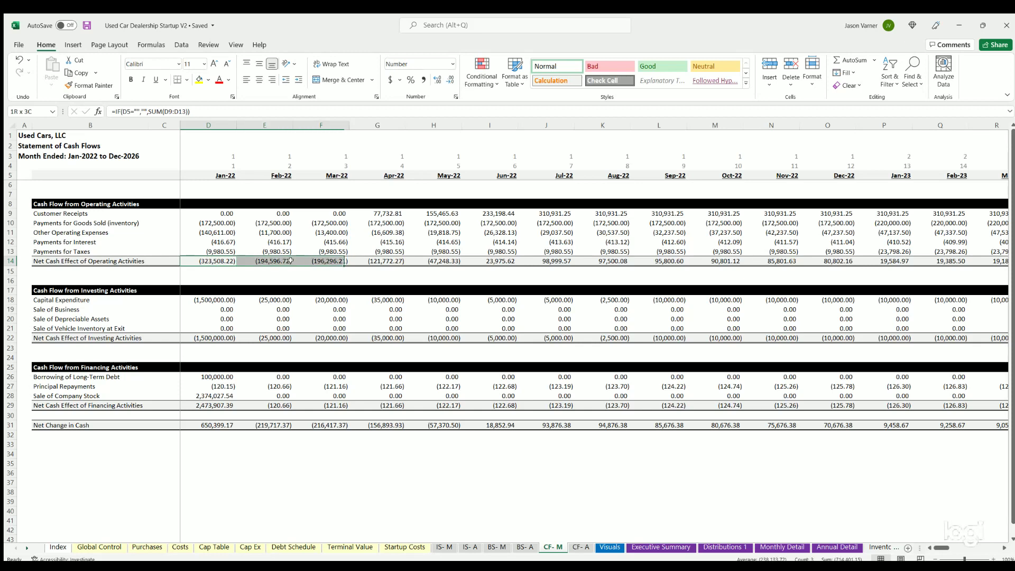
- Review the investing and financing cash flows and the January 2022 net change in cash
left_click_drag(76, 300, 264, 328)
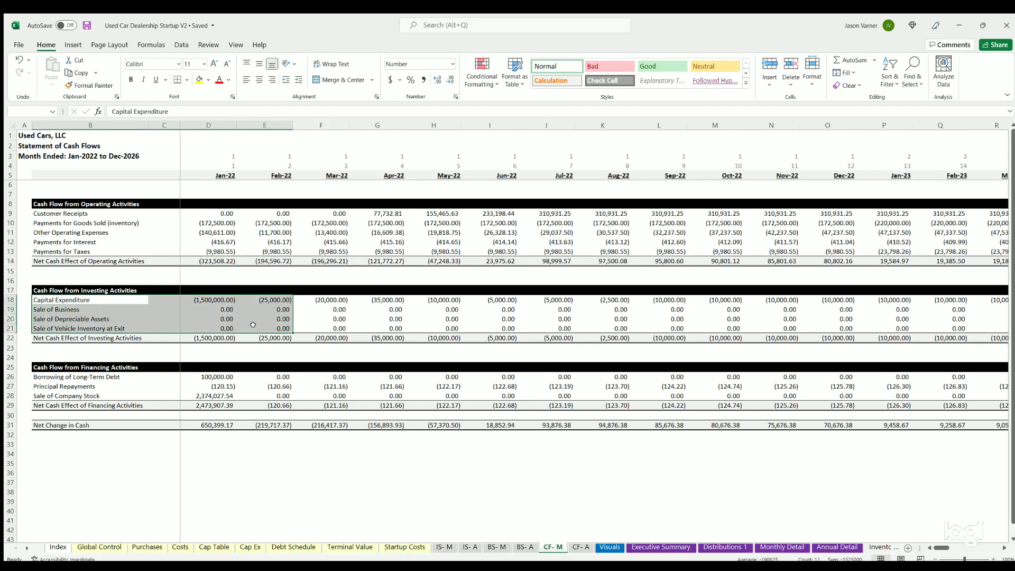
left_click_drag(73, 375, 262, 395)
left_click(211, 405)
left_click(233, 426)
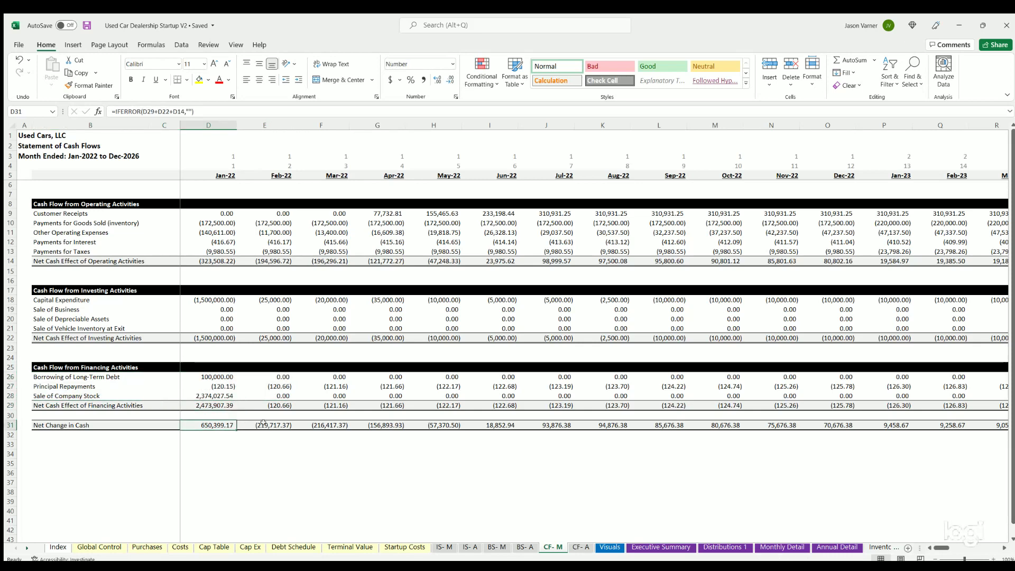
- Review the February and March 2022 net change in cash and the annual cash flow statement
left_click(264, 425)
left_click(323, 426)
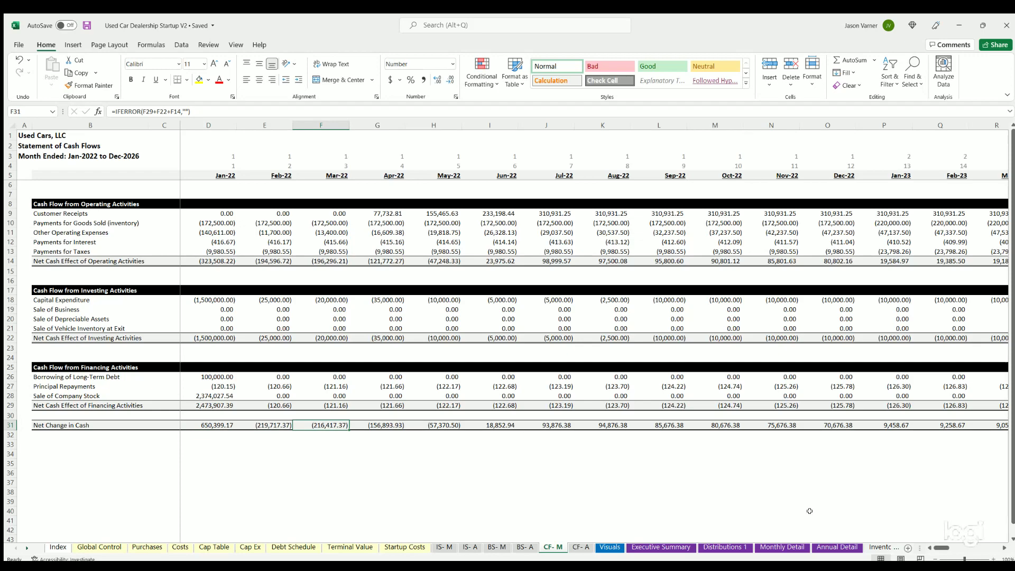
mouse_move(943, 548)
left_mouse_down()
mouse_move(1000, 550)
mouse_move(936, 548)
left_mouse_up()
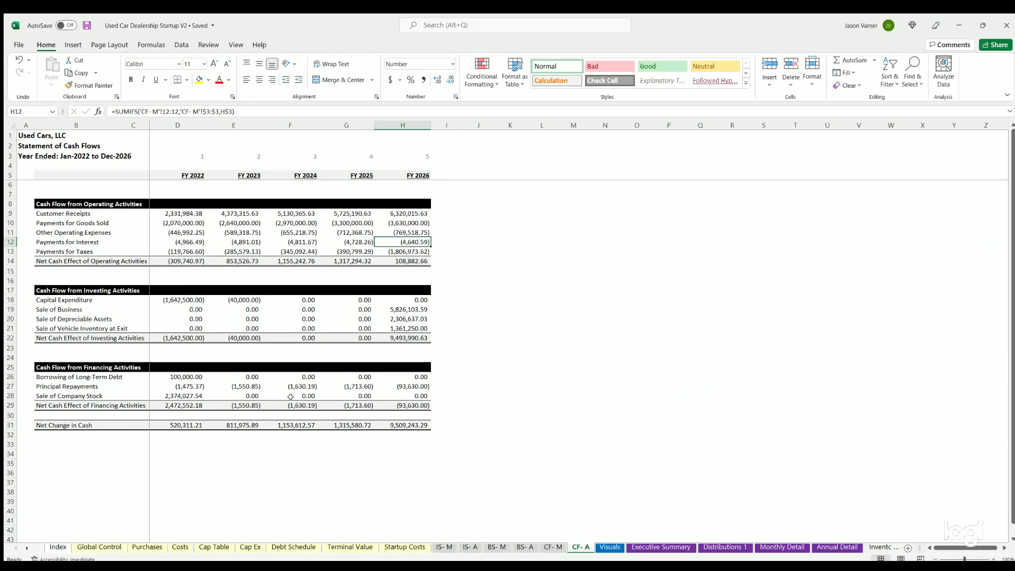
- Review the charts of annual revenue, gross profit, GP %, EBITDA, vehicles purchased and annual cash flow on the Visuals sheet
left_click(609, 549)
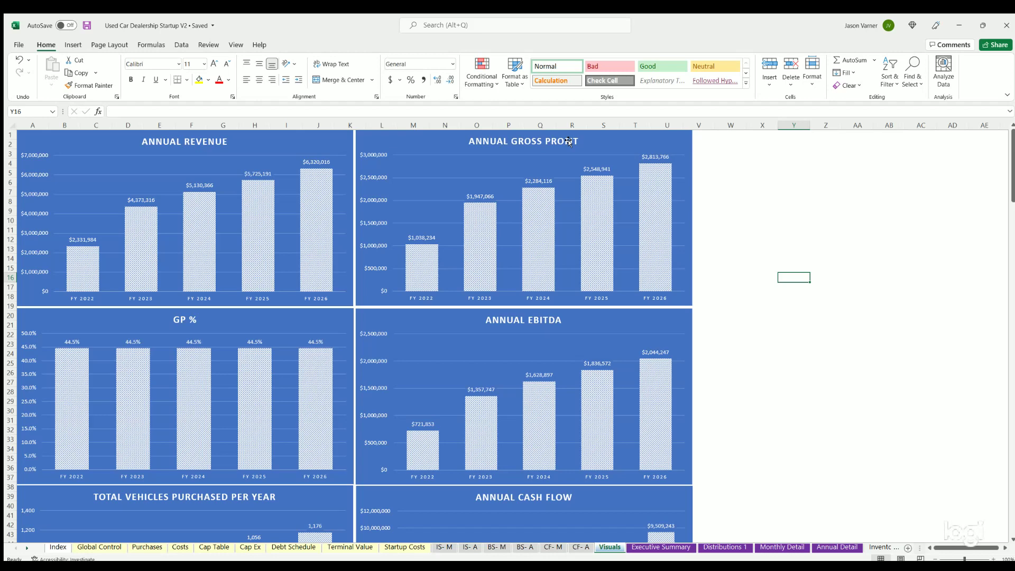
scroll(562, 250, "down", 4)
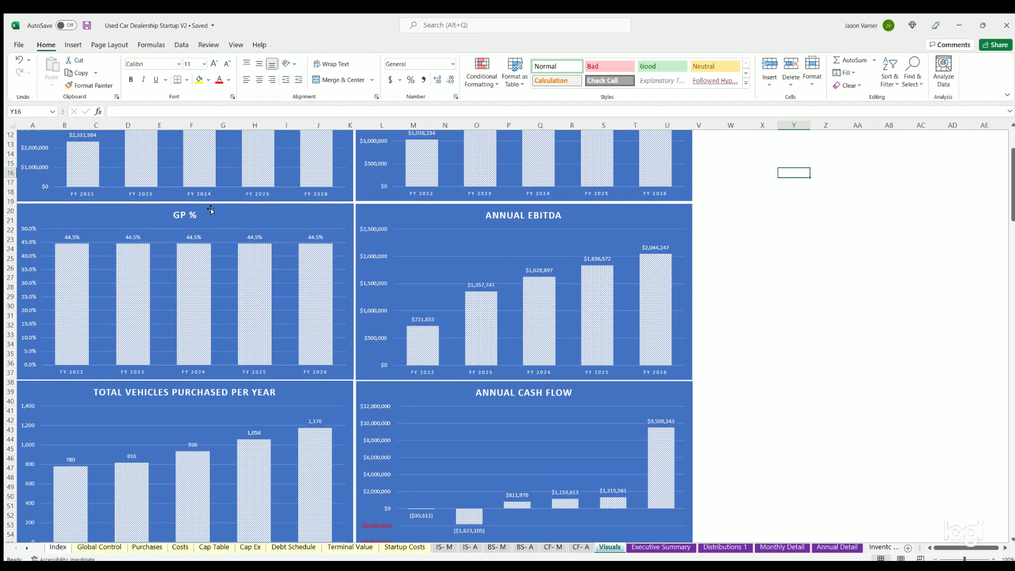
scroll(196, 231, "down", 3)
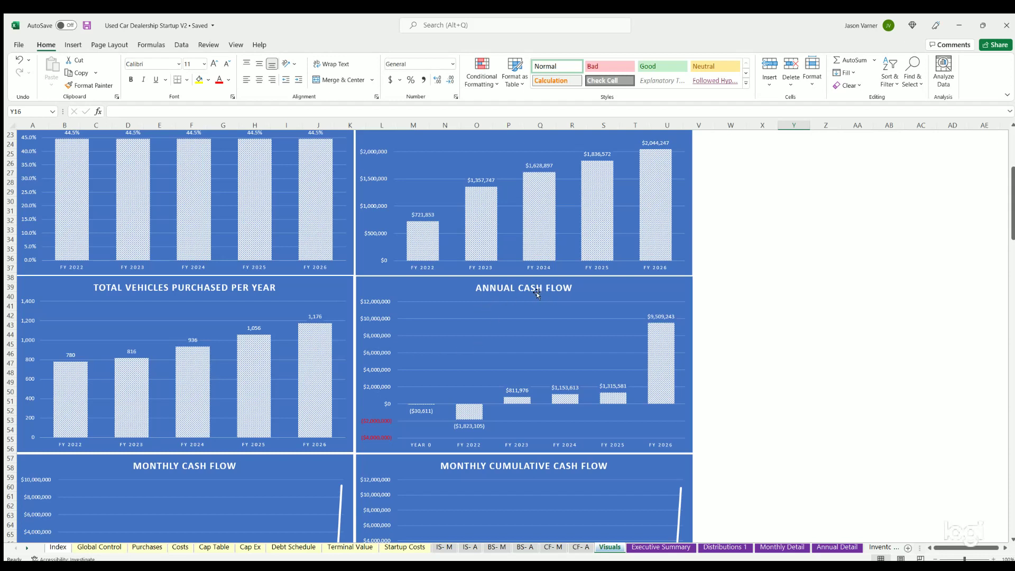
scroll(201, 316, "up", 6)
scroll(201, 316, "down", 9)
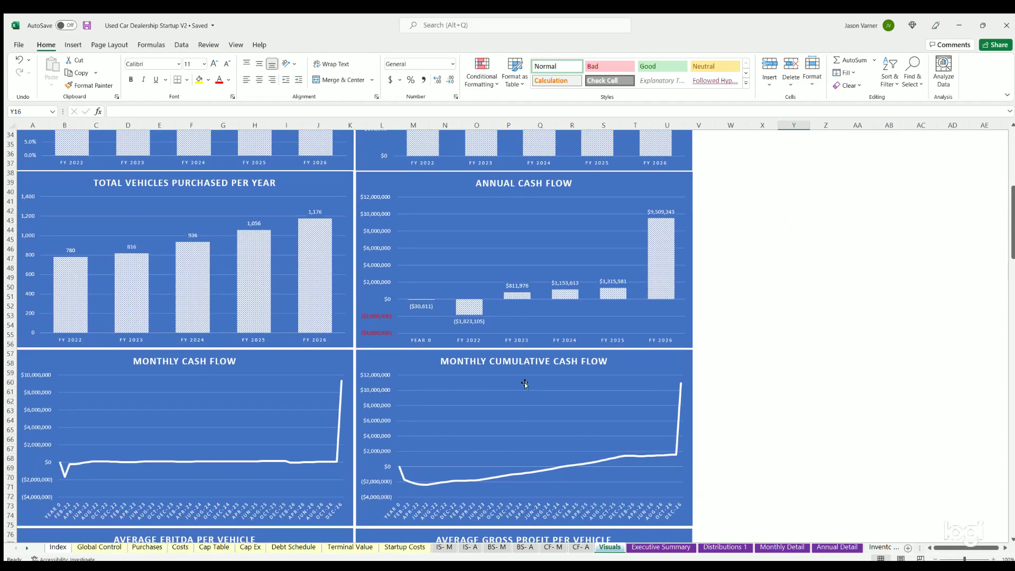
- Examine the monthly cash flow and per-vehicle average charts, plus the yearly vehicles sold and revenue by vehicle type
scroll(527, 382, "down", 7)
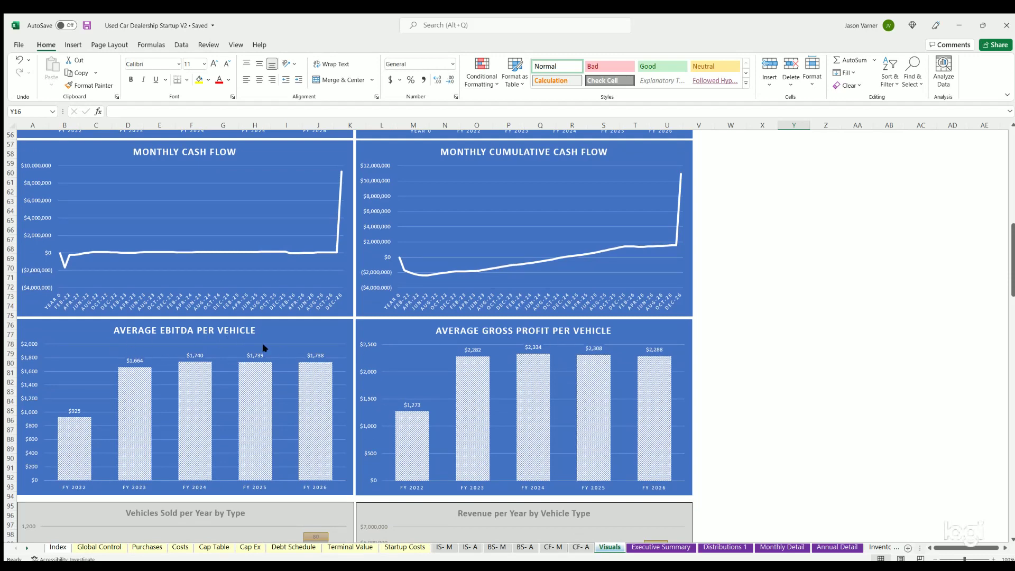
scroll(262, 346, "down", 11)
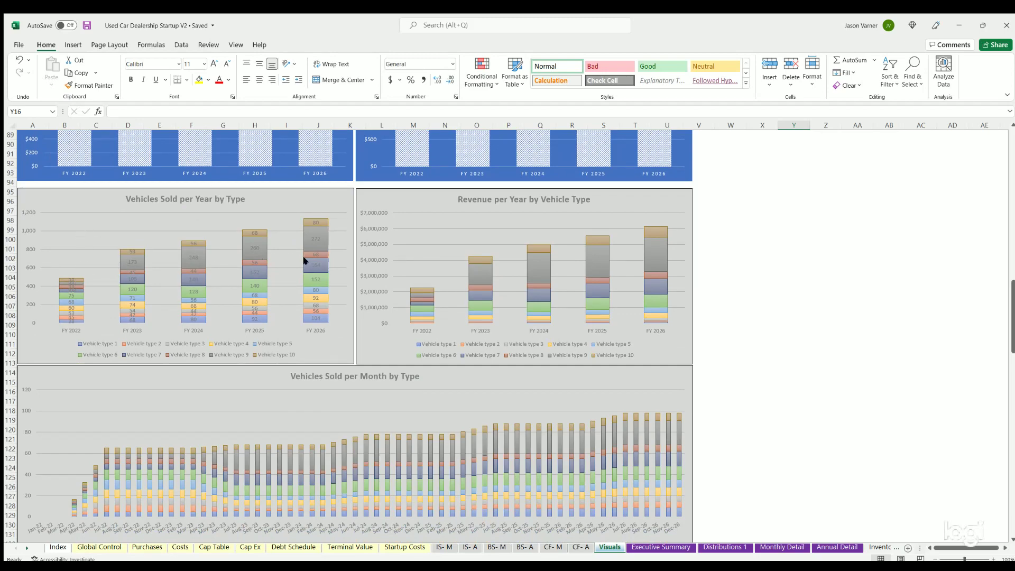
scroll(308, 259, "up", 18)
scroll(307, 257, "down", 15)
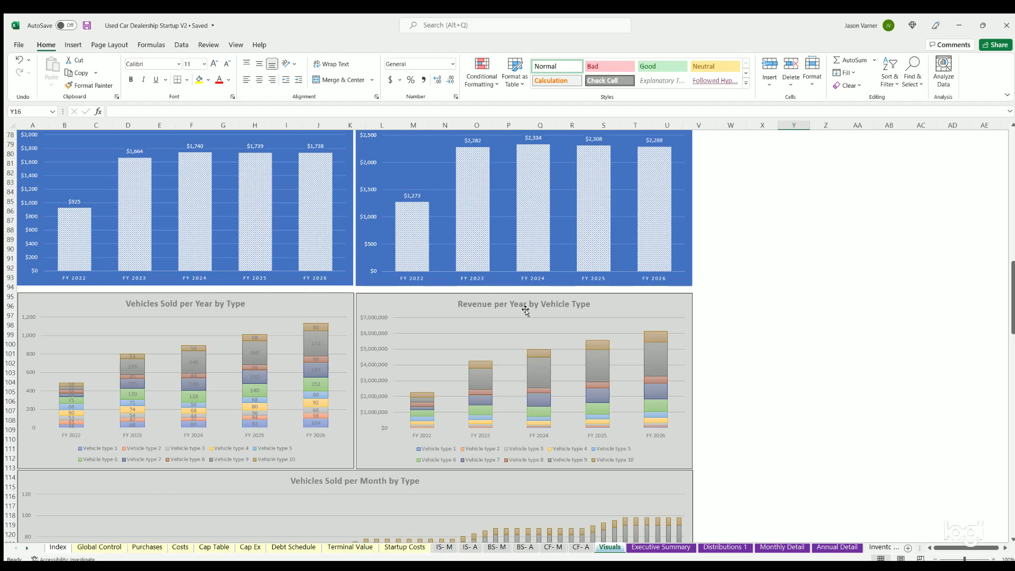
- Compare the stacked monthly charts of vehicles sold and revenue by vehicle type
scroll(642, 344, "down", 11)
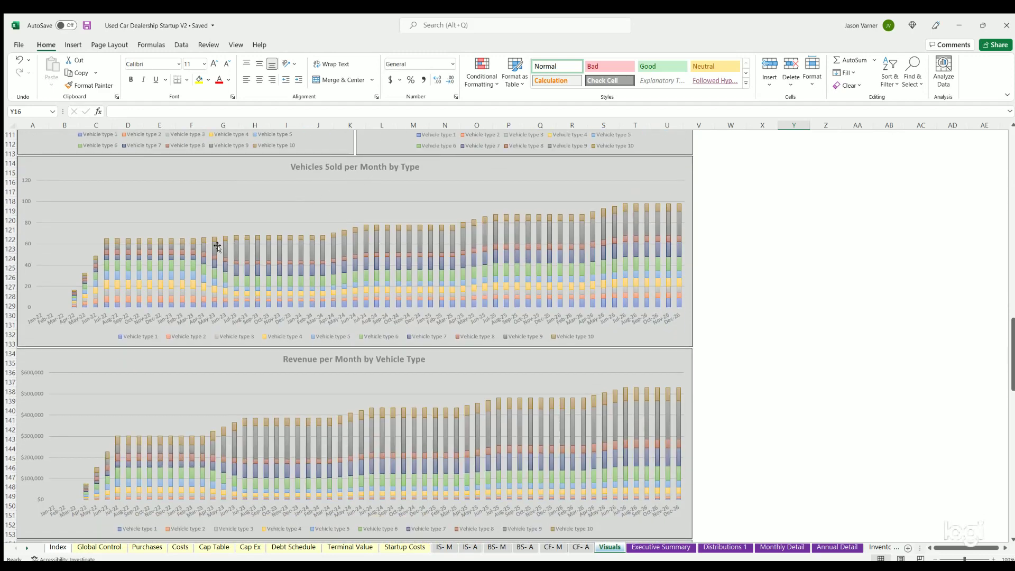
scroll(288, 304, "down", 4)
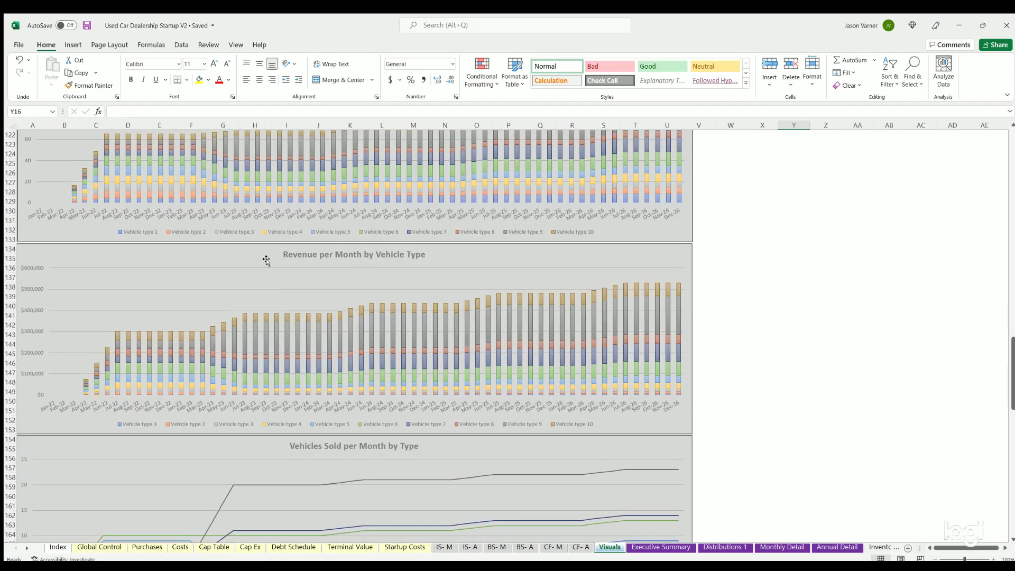
scroll(201, 184, "up", 4)
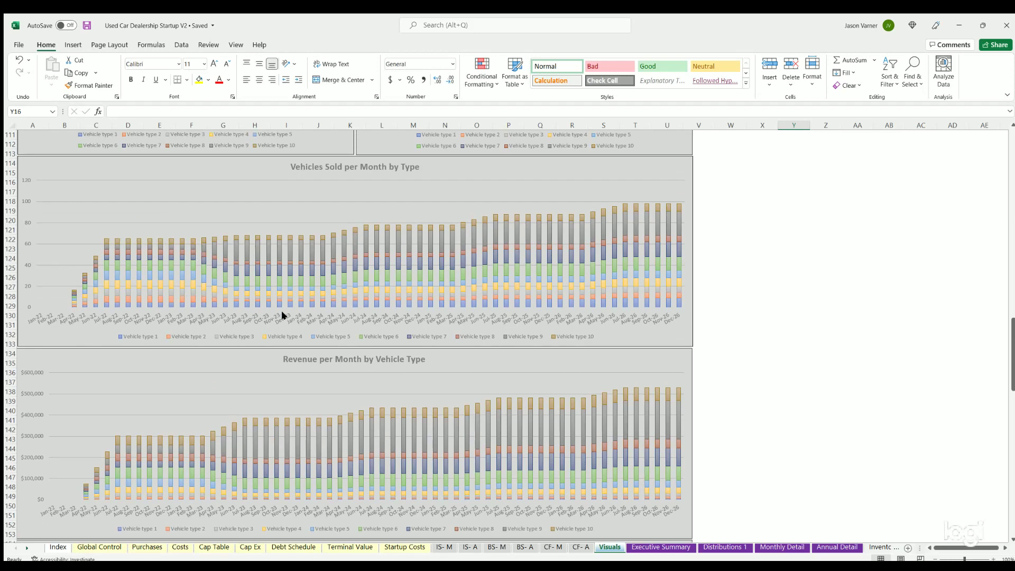
scroll(281, 310, "down", 4)
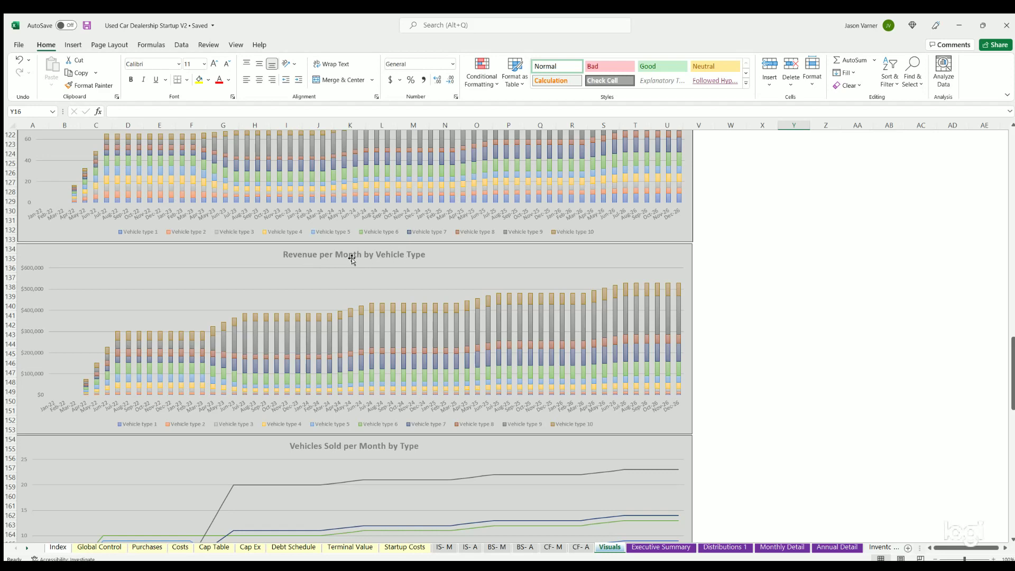
- Examine the monthly line charts by vehicle type and the ending inventory balance and vehicle count on lot charts
scroll(413, 257, "down", 7)
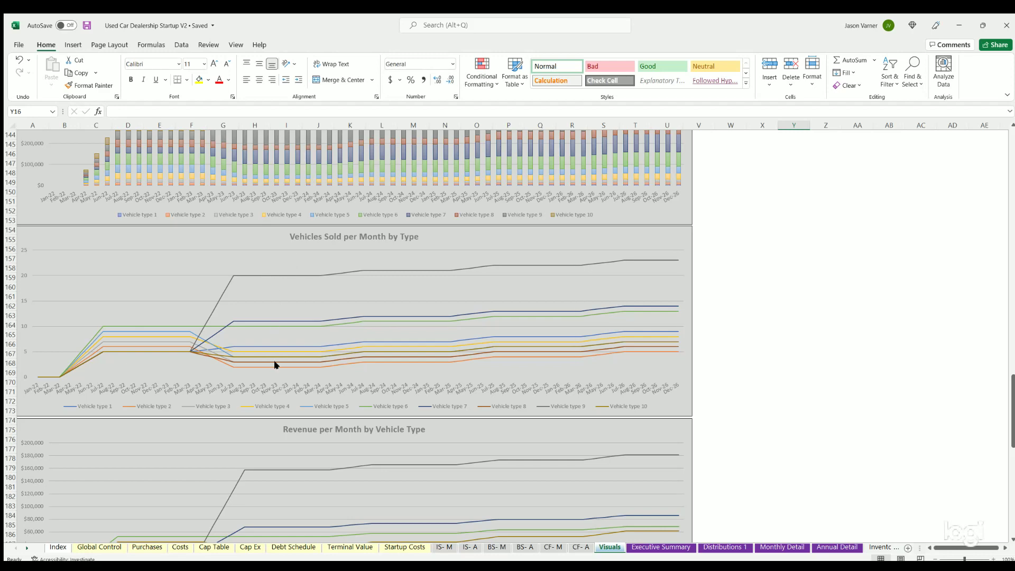
scroll(410, 354, "down", 7)
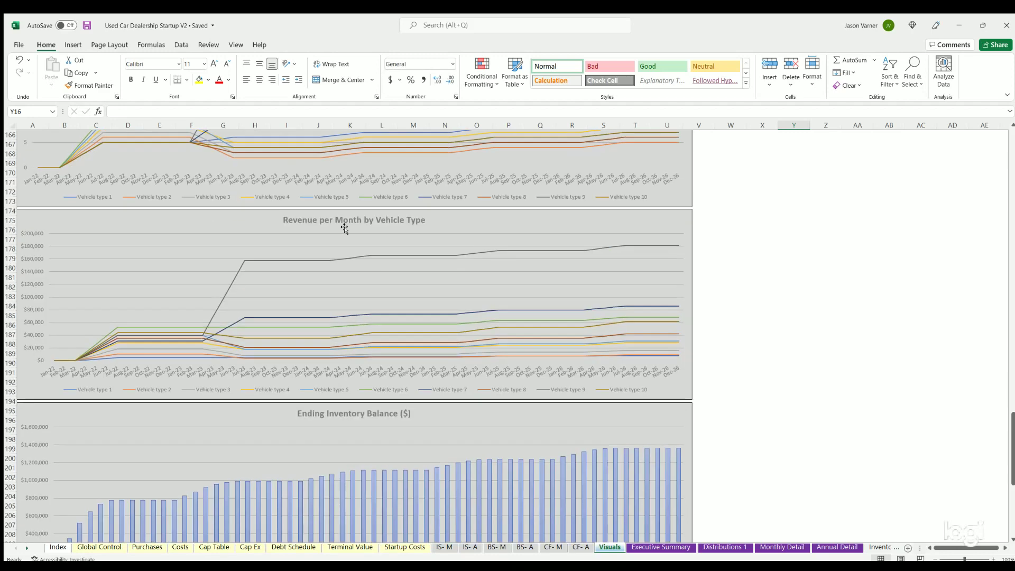
scroll(367, 323, "down", 7)
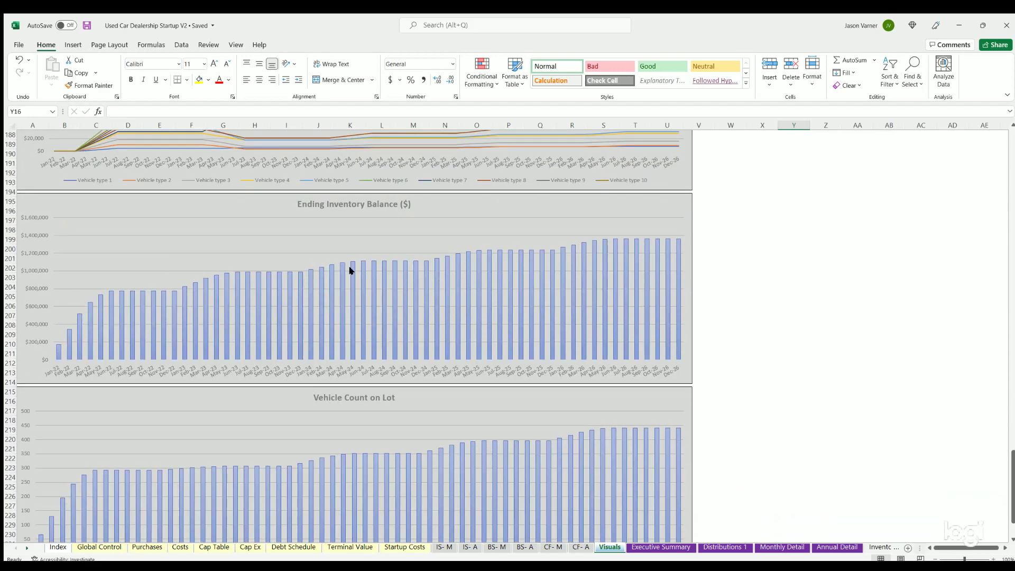
scroll(328, 290, "down", 4)
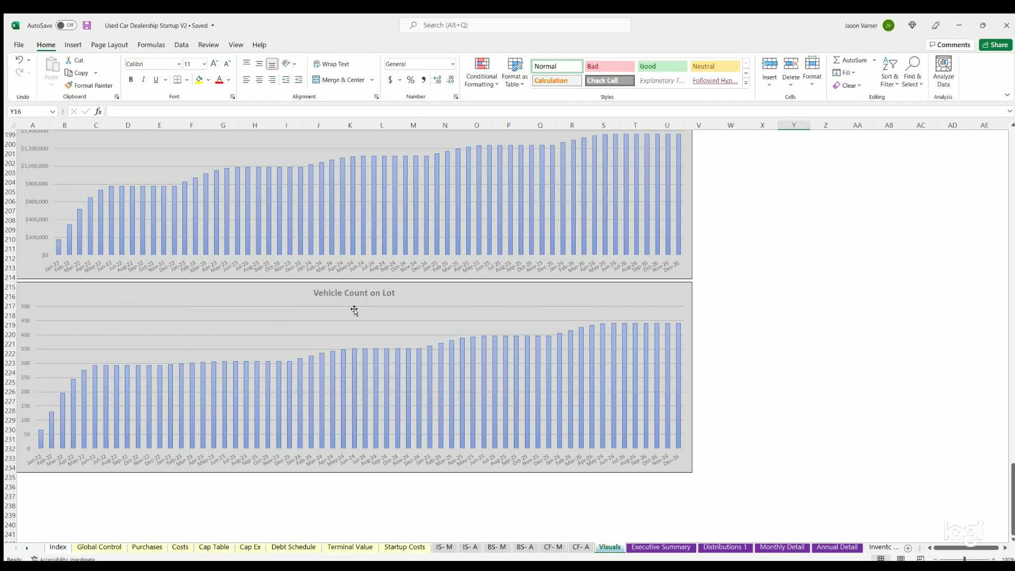
scroll(346, 313, "up", 18)
scroll(347, 313, "up", 20)
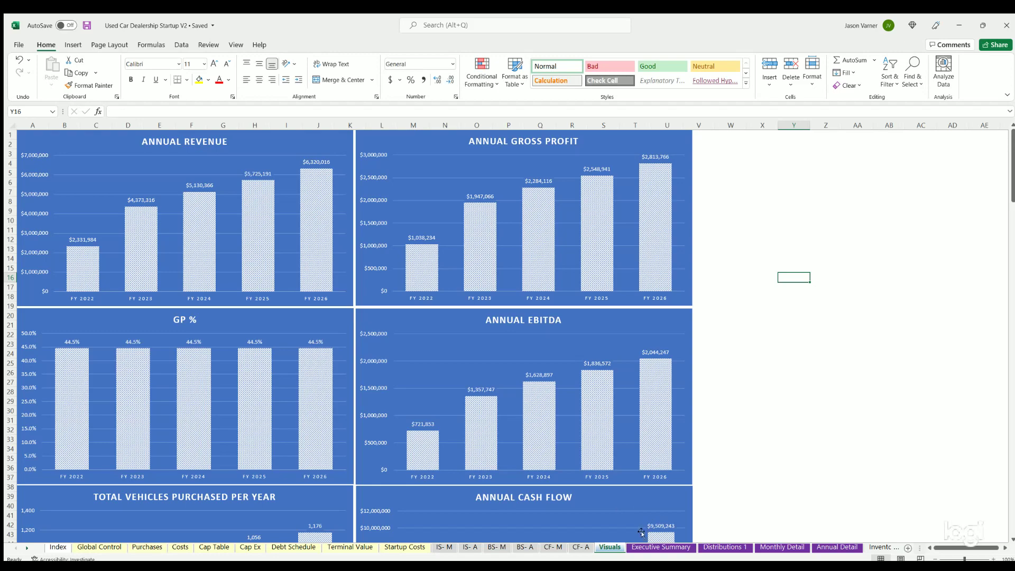
scroll(226, 399, "down", 11)
scroll(619, 463, "up", 11)
- Review the revenue rows and the cash position check of the 5-Year Project Summary on the Executive Summary sheet
left_click(661, 547)
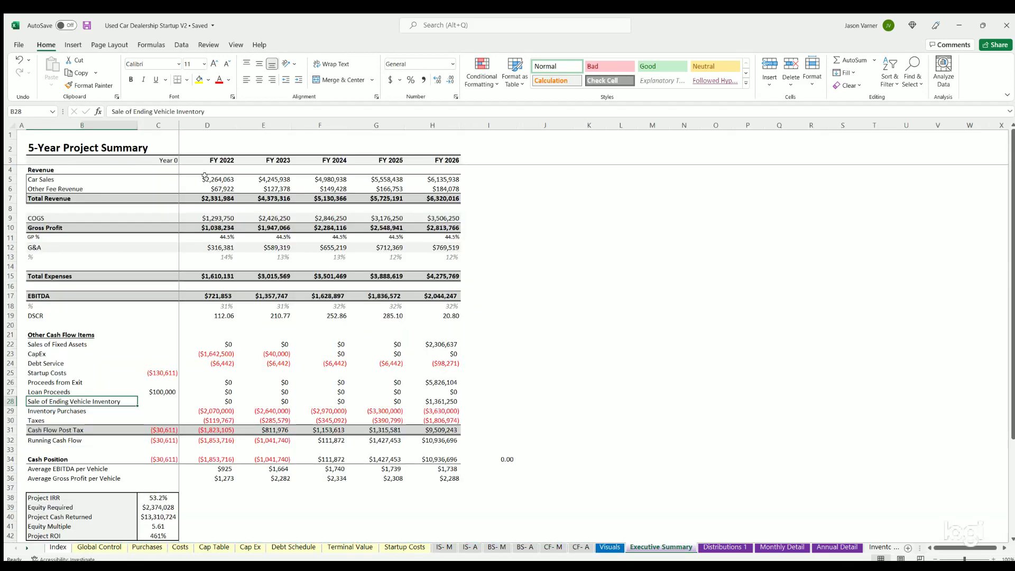
left_click_drag(212, 179, 441, 199)
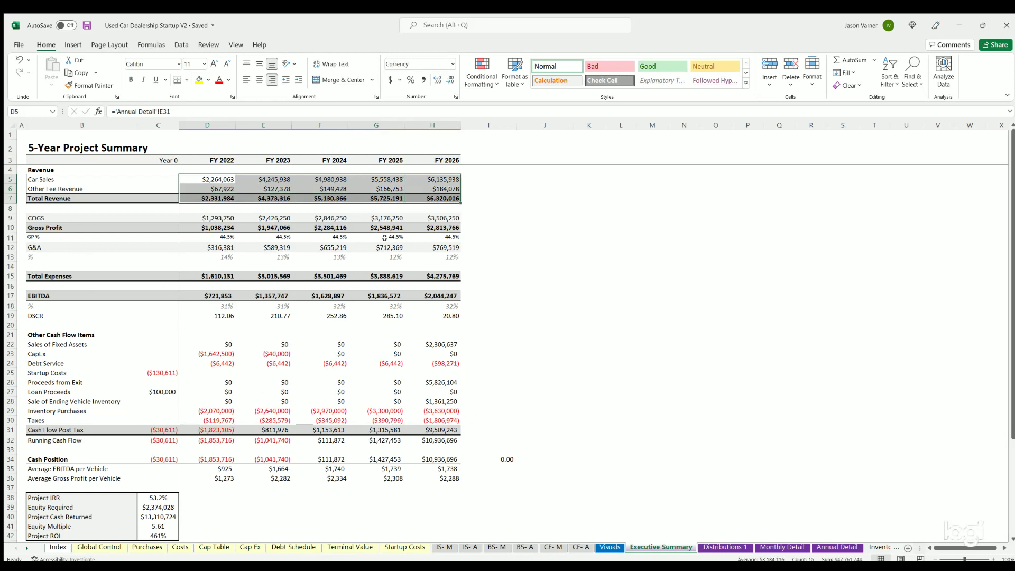
left_click(480, 457)
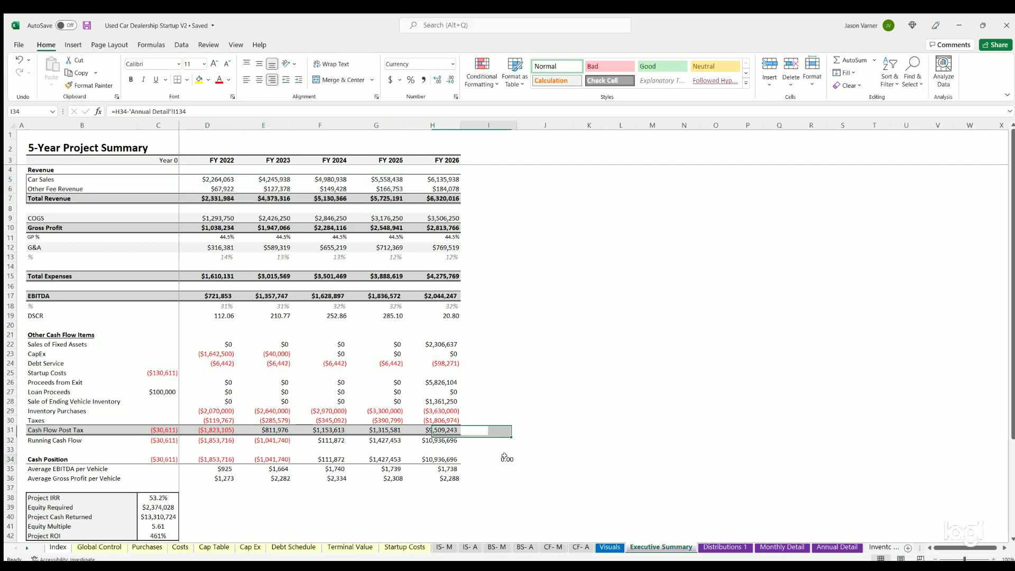
- Review the project, investor and owner return metrics, plus the Contribution & Distribution Summary on the Distributions 1 sheet
scroll(536, 399, "down", 7)
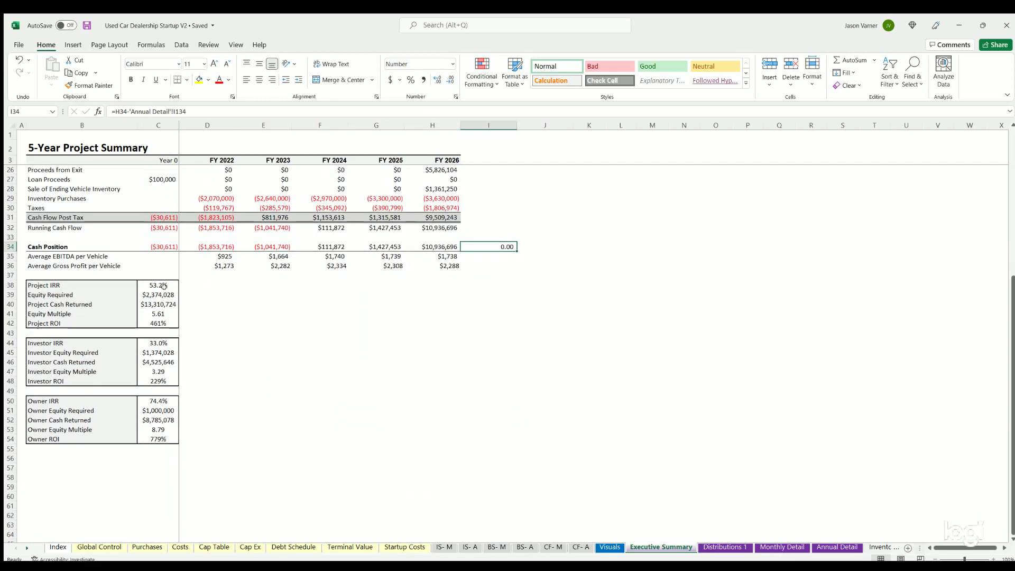
left_click(158, 285)
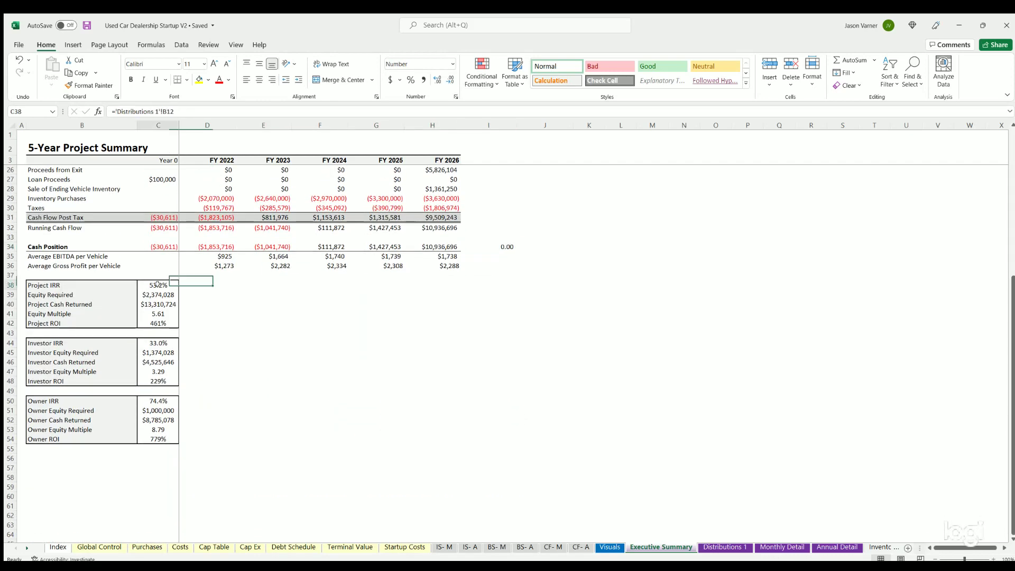
left_click(157, 316)
left_click_drag(64, 286, 54, 440)
left_click(320, 407)
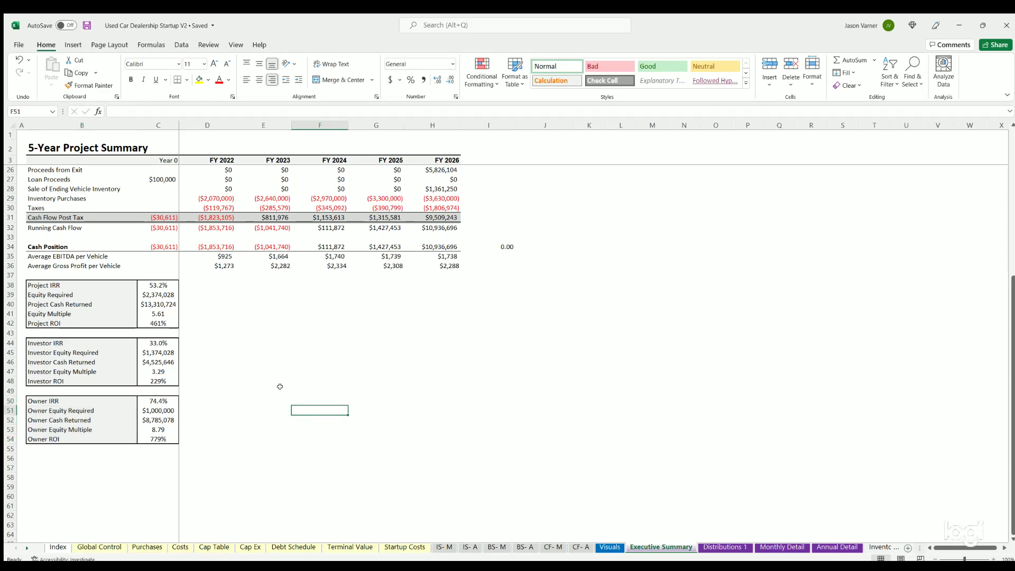
scroll(280, 387, "up", 7)
left_click(733, 547)
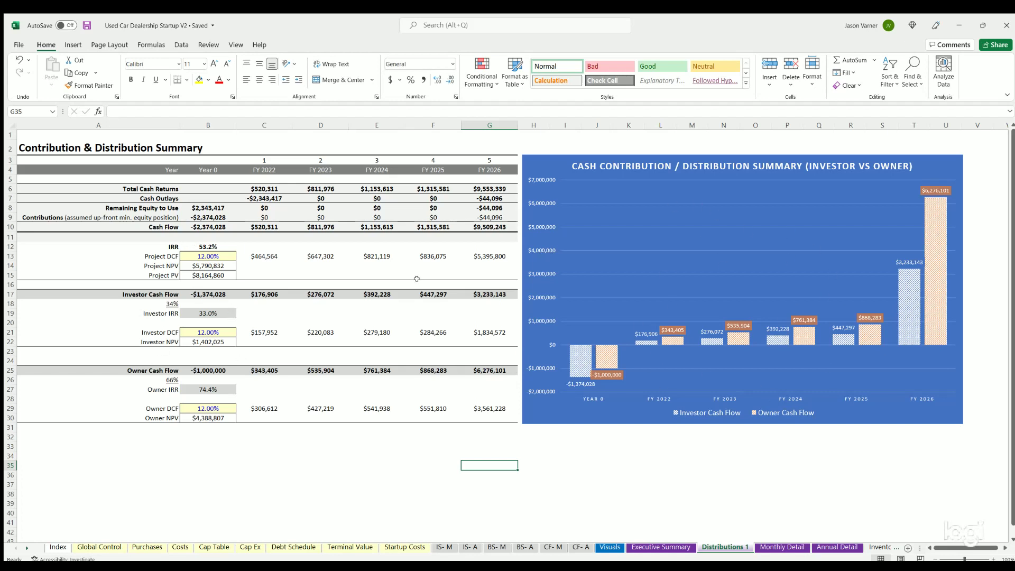
- Review the revenues, COGS, monthly costs, EBITDA and debt service on the Monthly Detail sheet
left_click(782, 548)
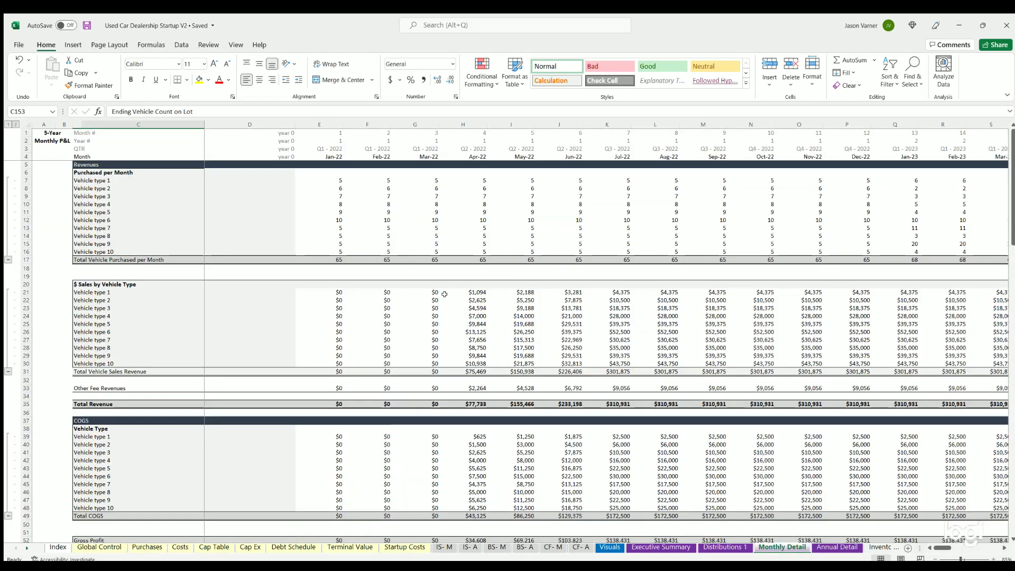
scroll(531, 311, "down", 7)
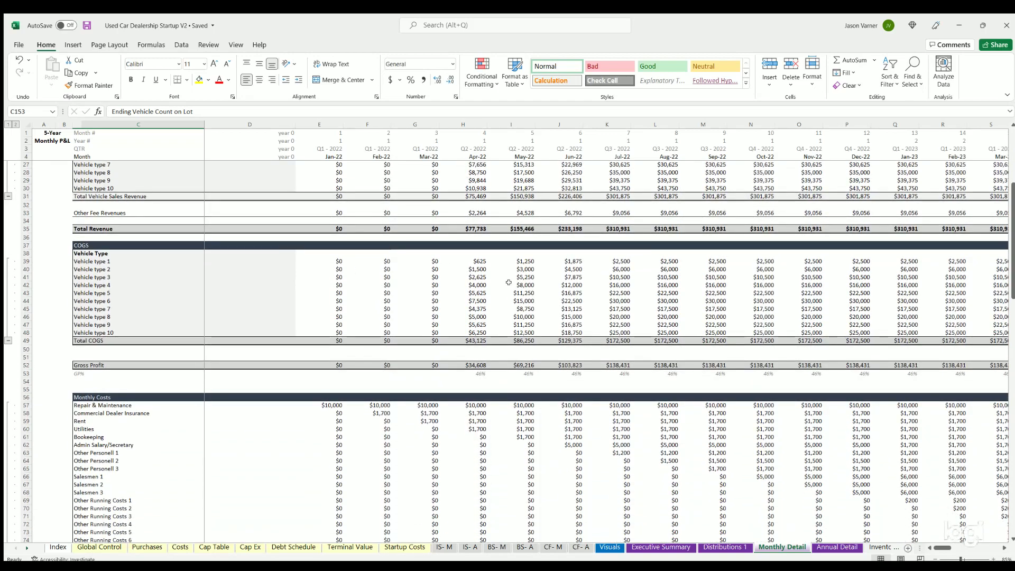
scroll(509, 282, "down", 7)
scroll(402, 281, "down", 10)
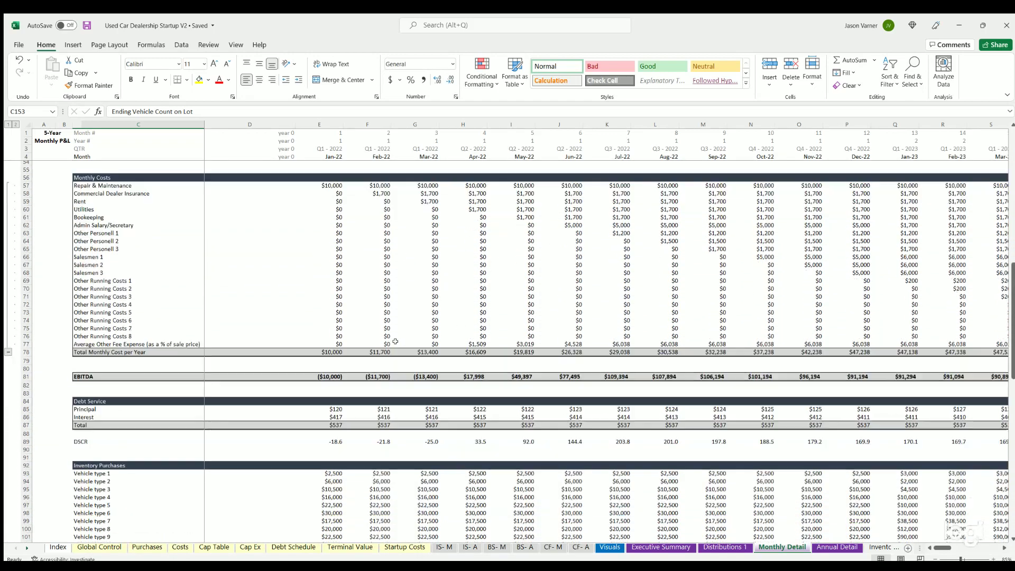
scroll(411, 280, "down", 1)
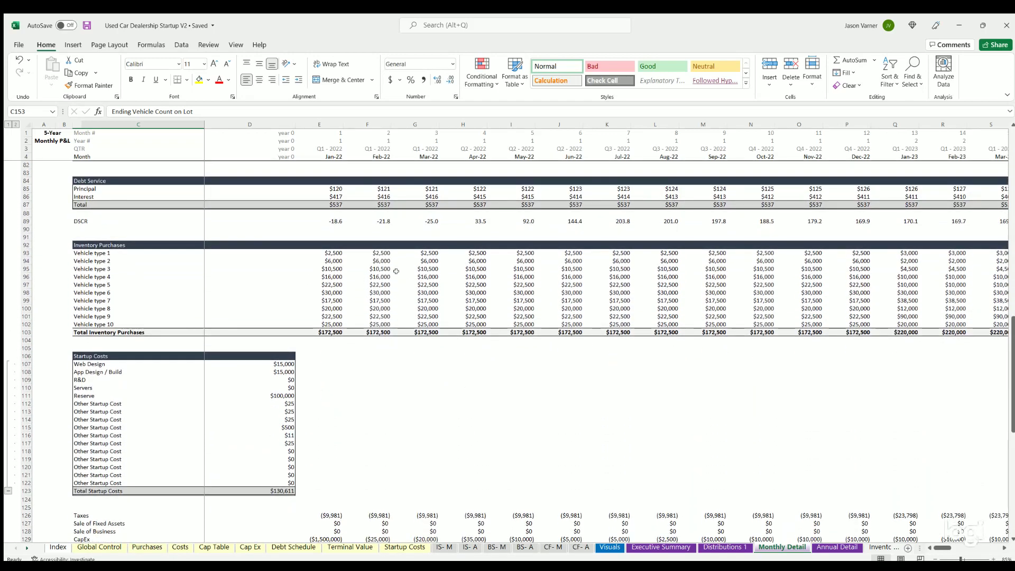
- Examine the monthly startup costs, cash flow, total cars sold, ending vehicle count and revenue-by-type chart data
scroll(370, 281, "down", 4)
scroll(340, 292, "down", 3)
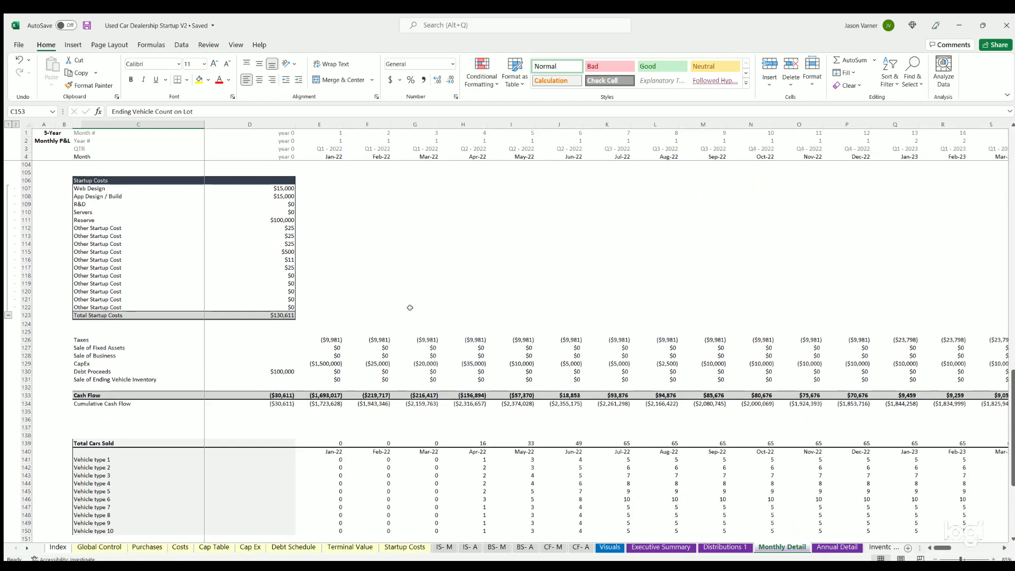
scroll(344, 275, "down", 4)
scroll(338, 264, "down", 4)
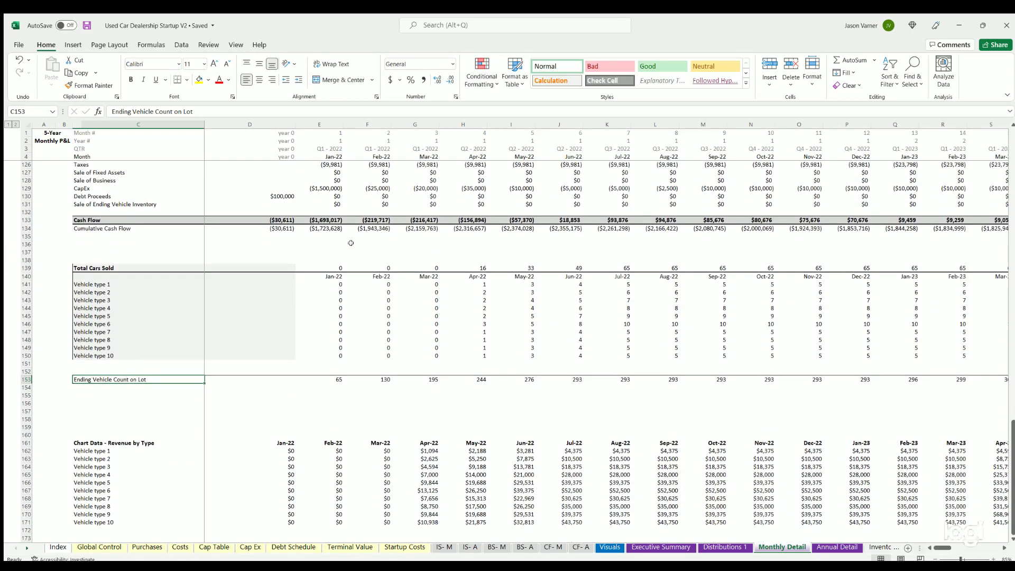
scroll(333, 298, "down", 4)
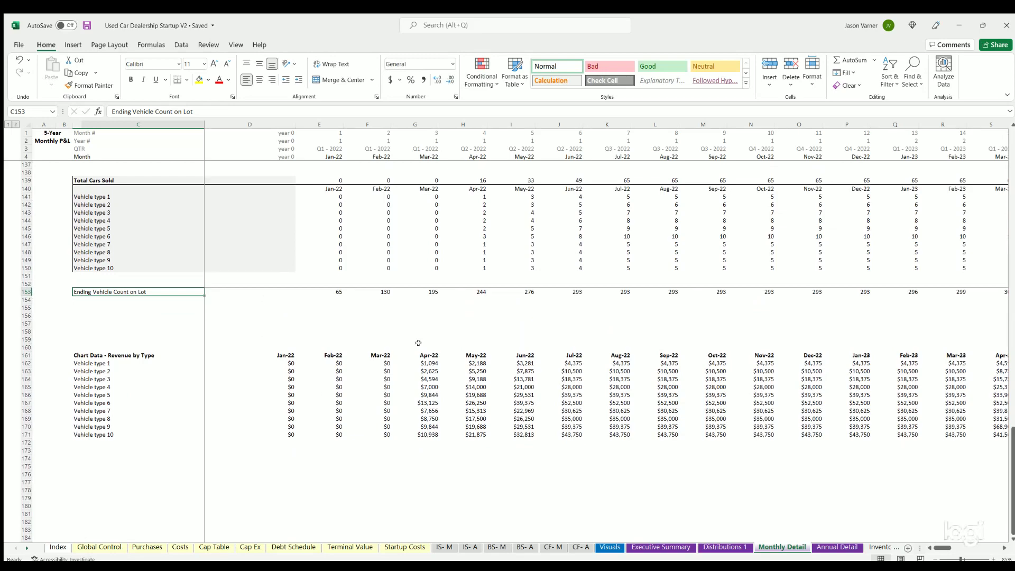
scroll(349, 333, "up", 20)
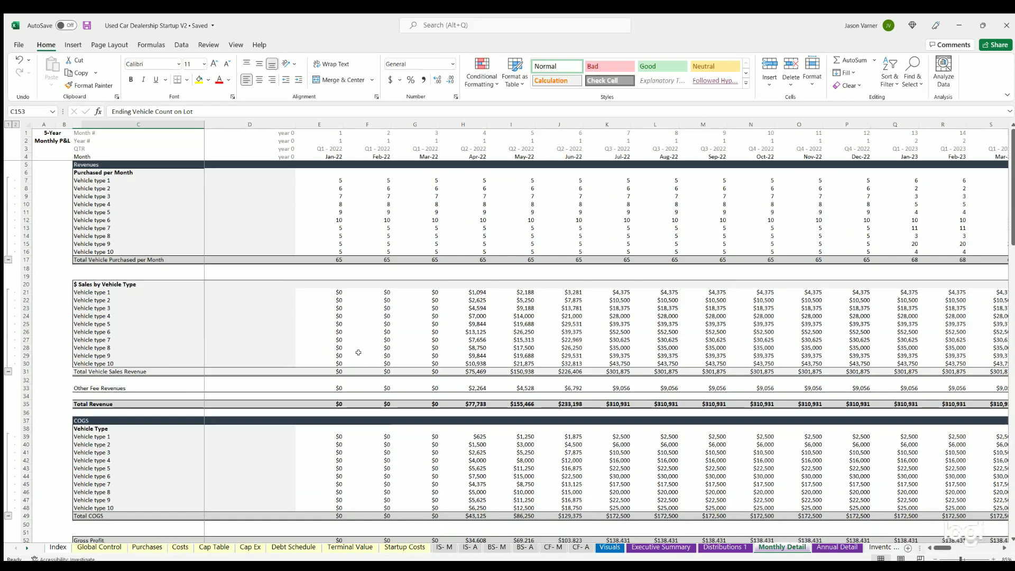
- Review the yearly revenues, COGS, debt service, inventory purchases and startup costs on the Annual Detail sheet
left_click(837, 548)
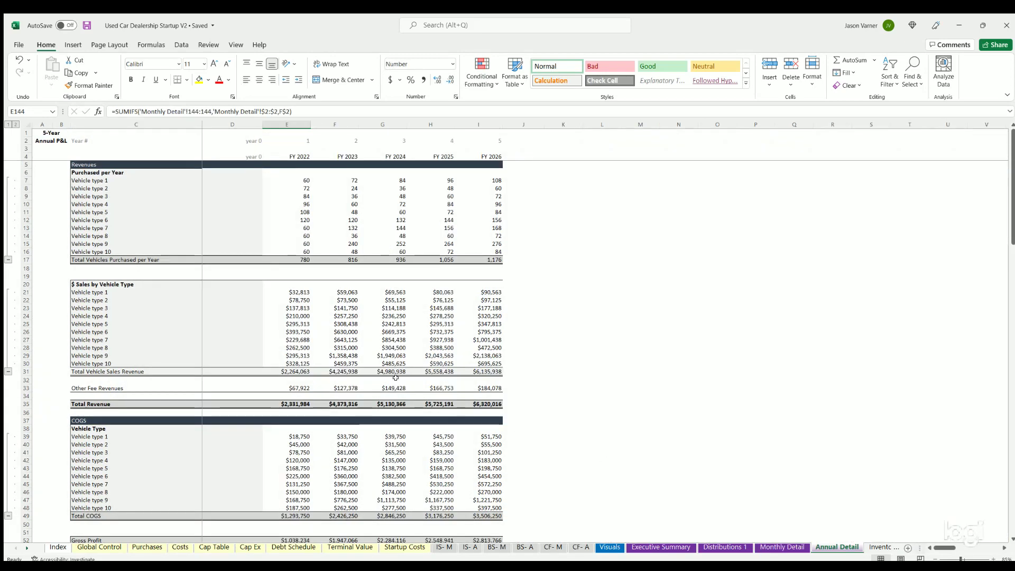
scroll(396, 378, "down", 20)
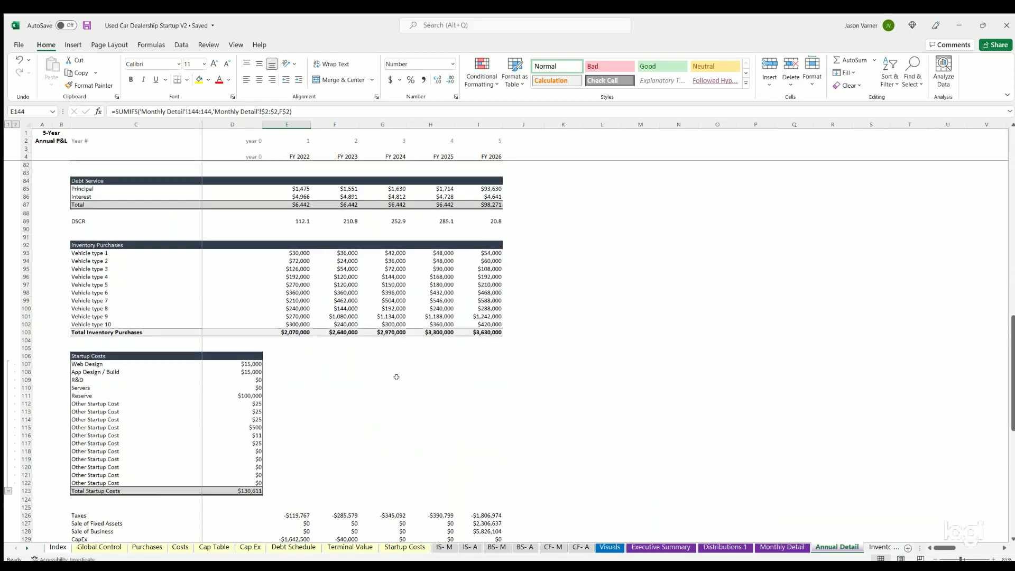
scroll(395, 378, "up", 20)
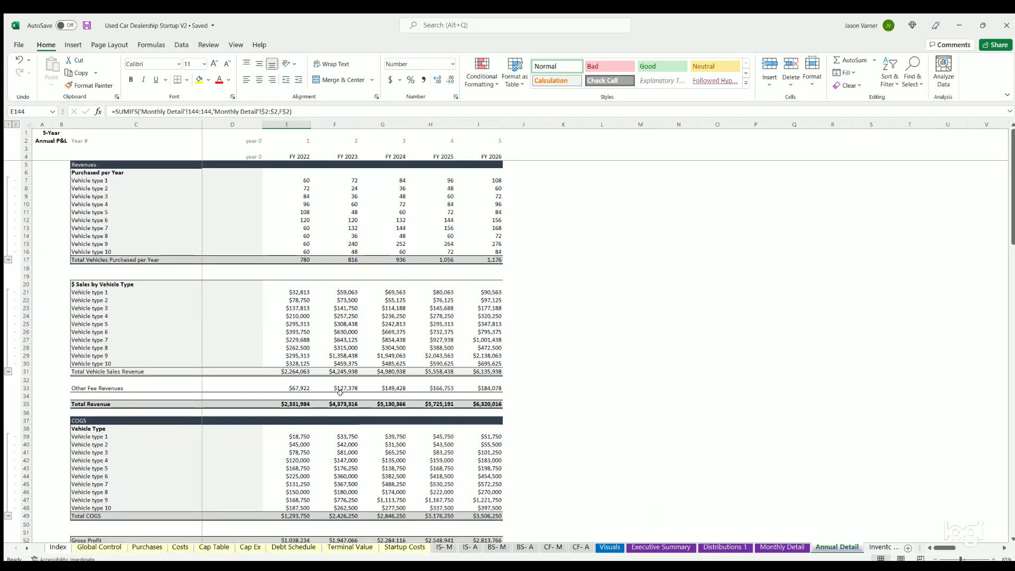
- Return to the Global Control sheet and save the workbook
left_click(87, 547)
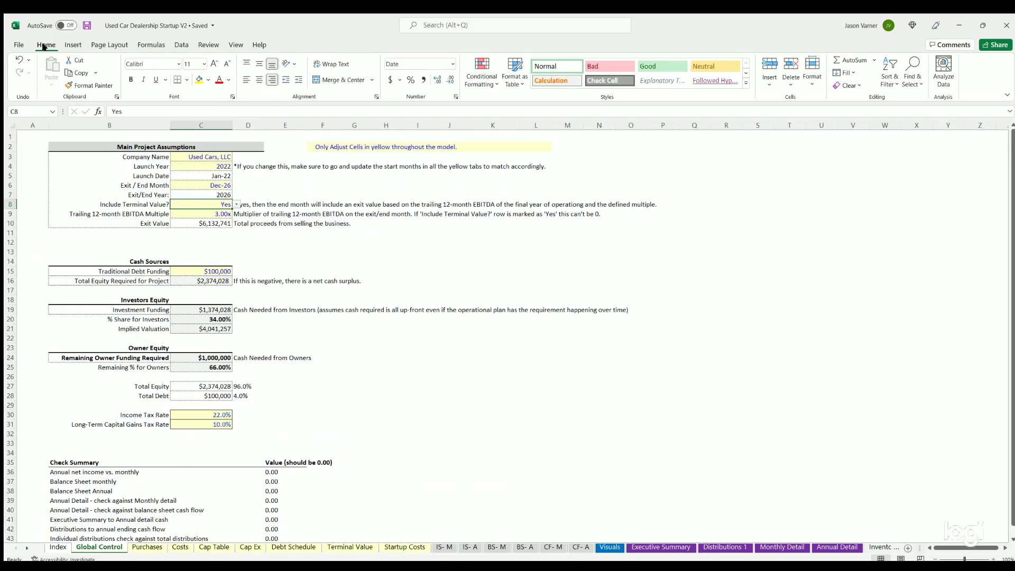
left_click(85, 25)
left_click(760, 270)
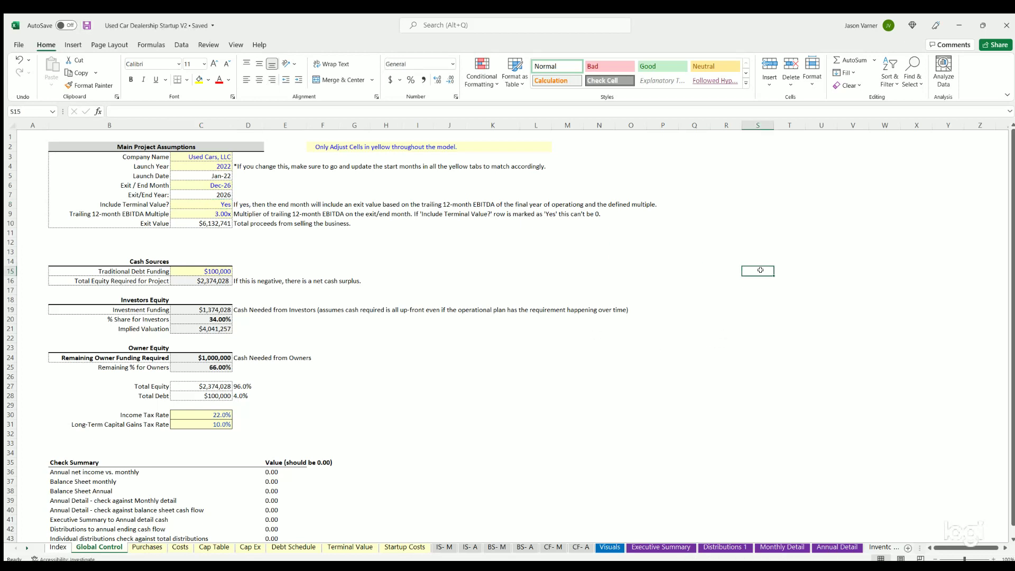